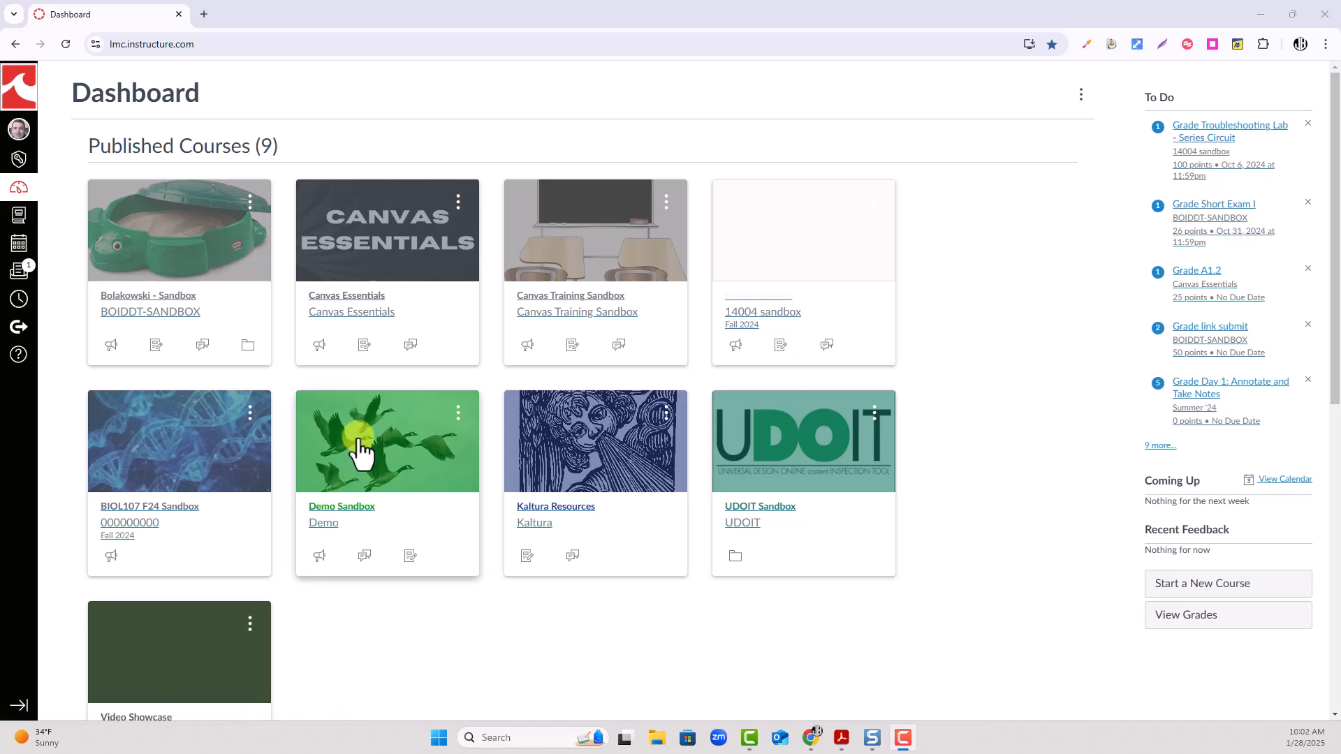
Open the edit page of Kaltura_and_My_Media.mp4 from My Media in the Demo Sandbox course
click(337, 509)
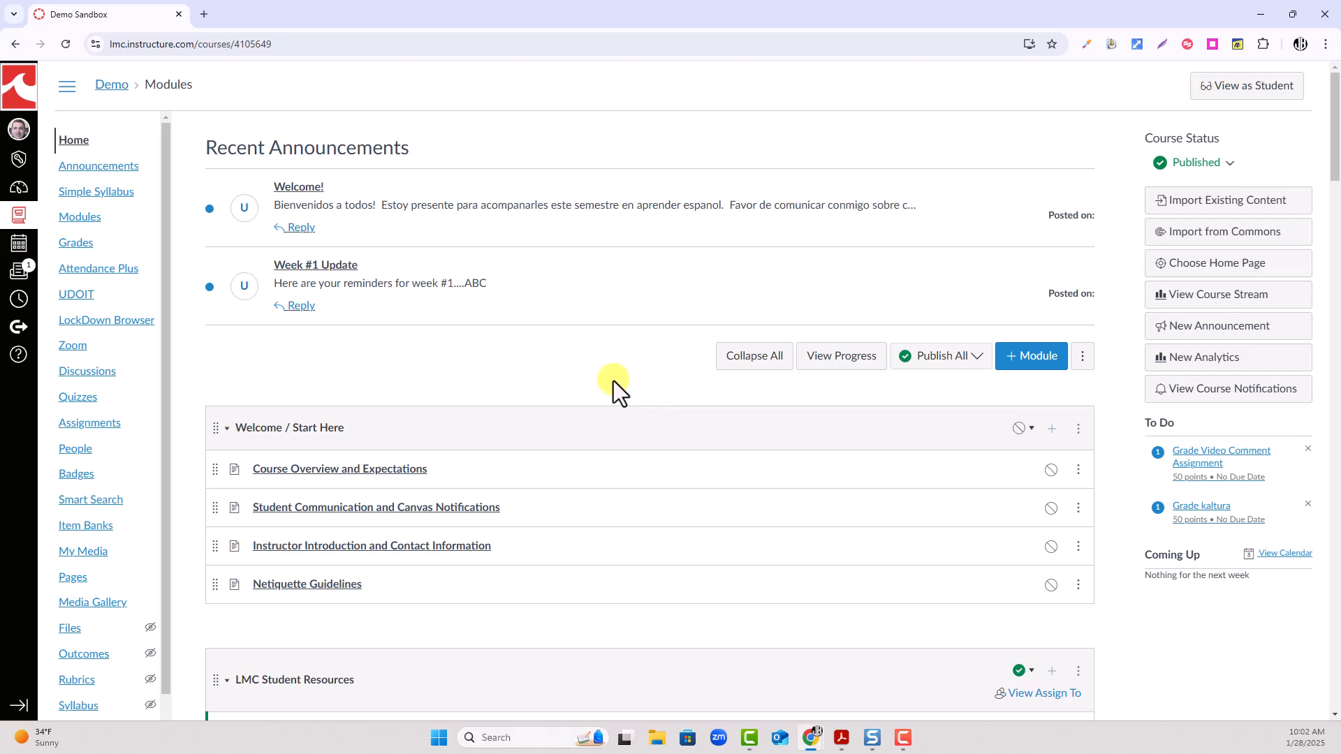
click(87, 551)
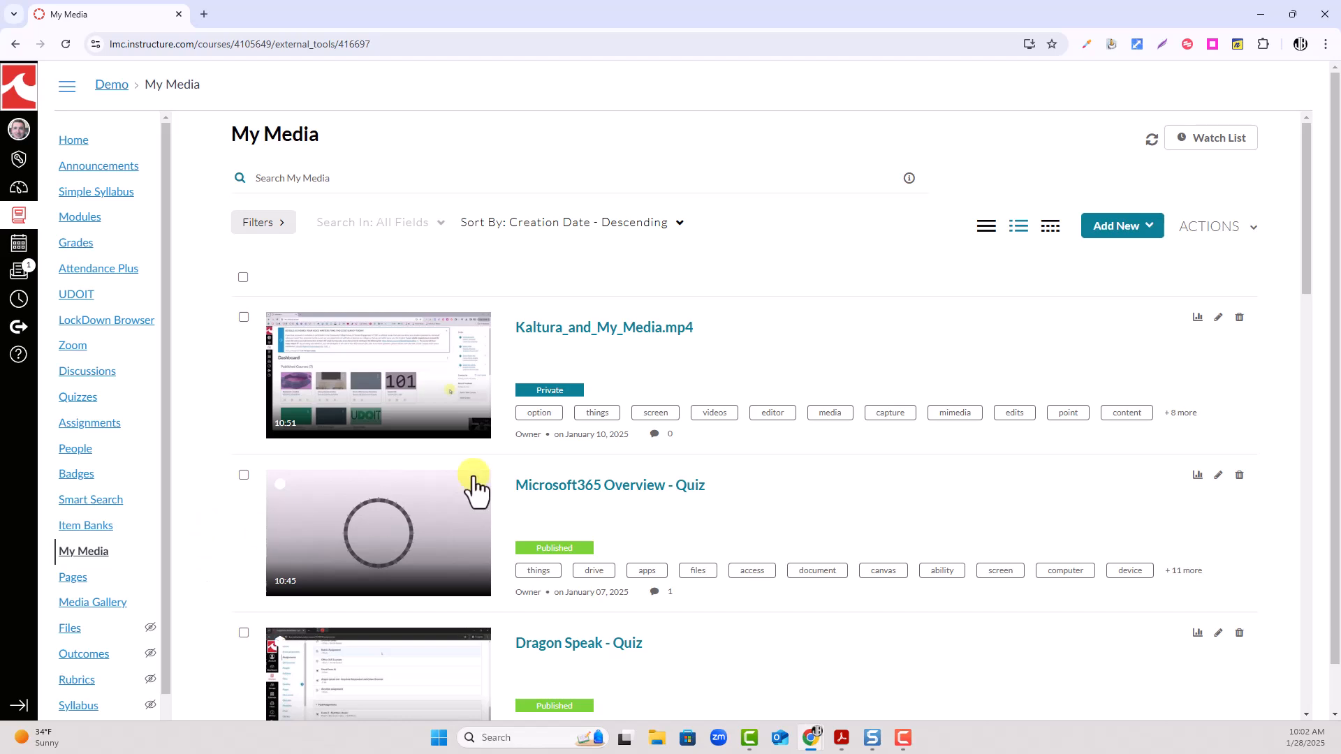
click(1218, 320)
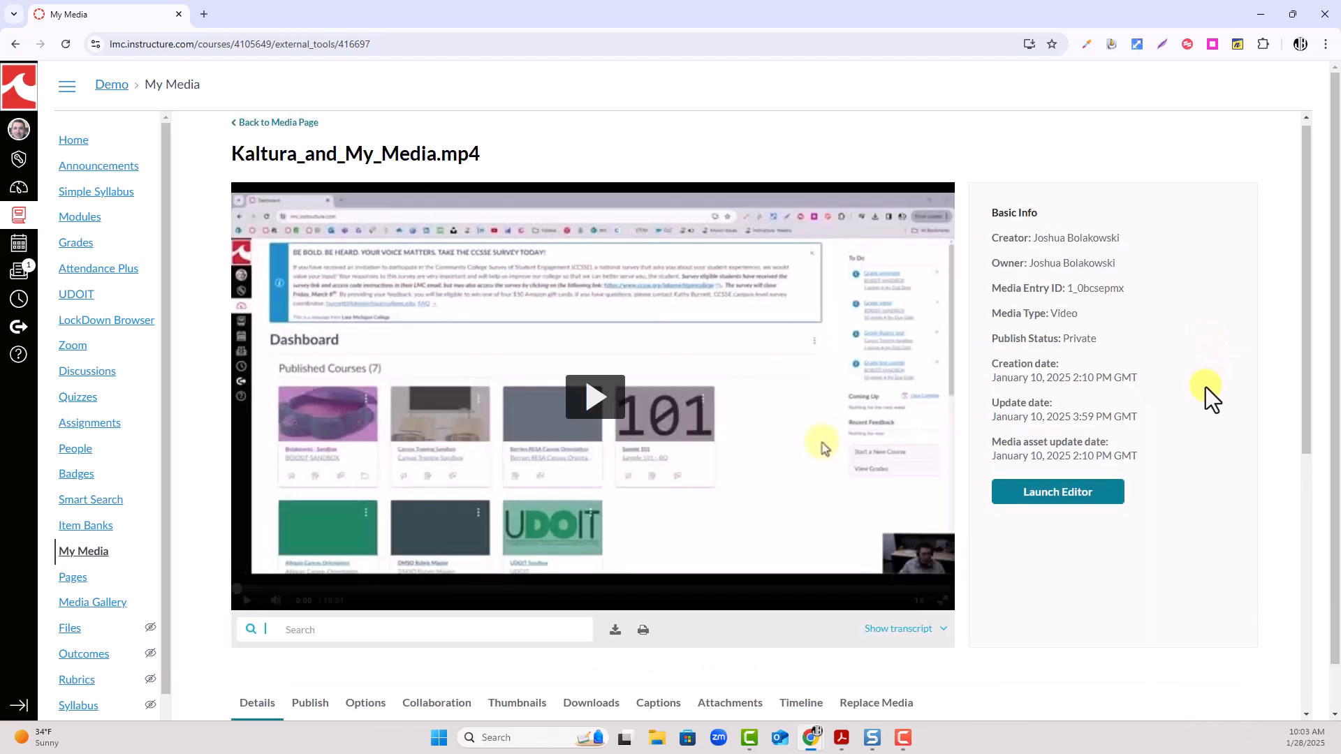
Launch the editor for the video, accept the automated-captions warning, and start a new quiz from it
click(1056, 497)
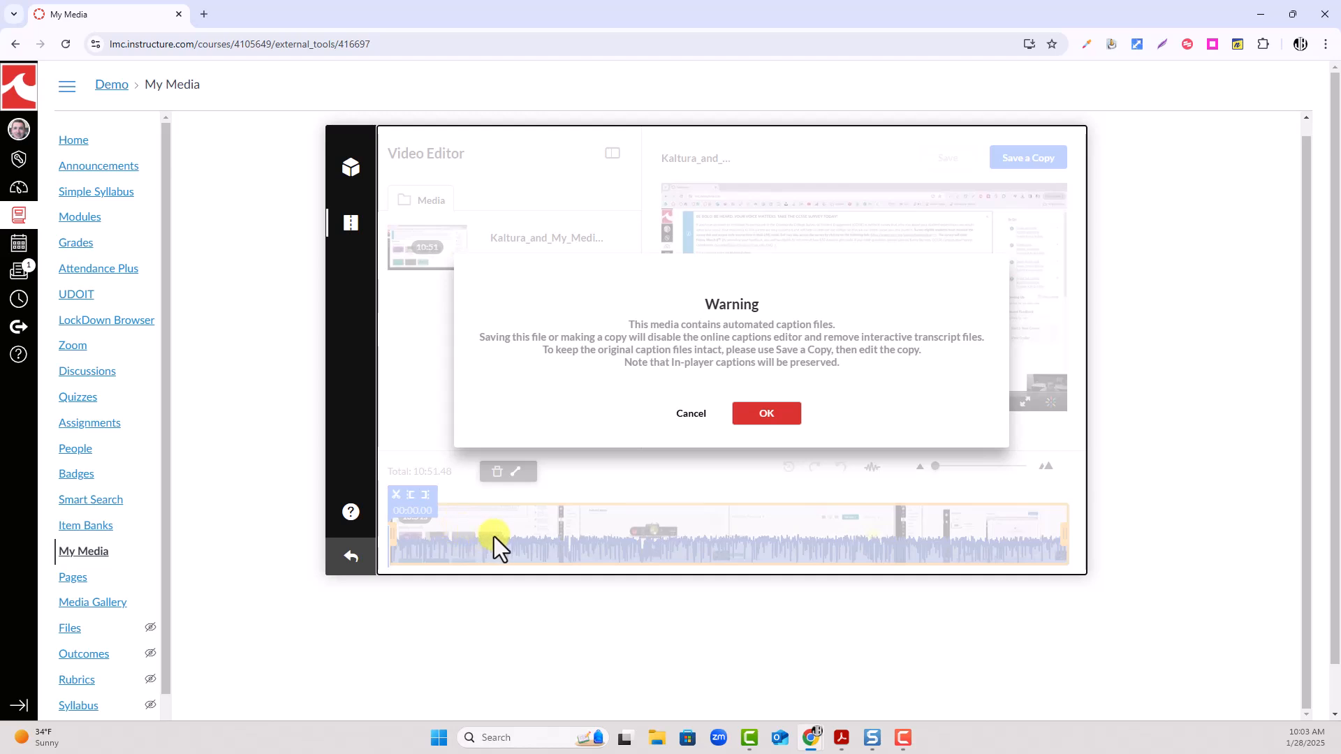
click(782, 412)
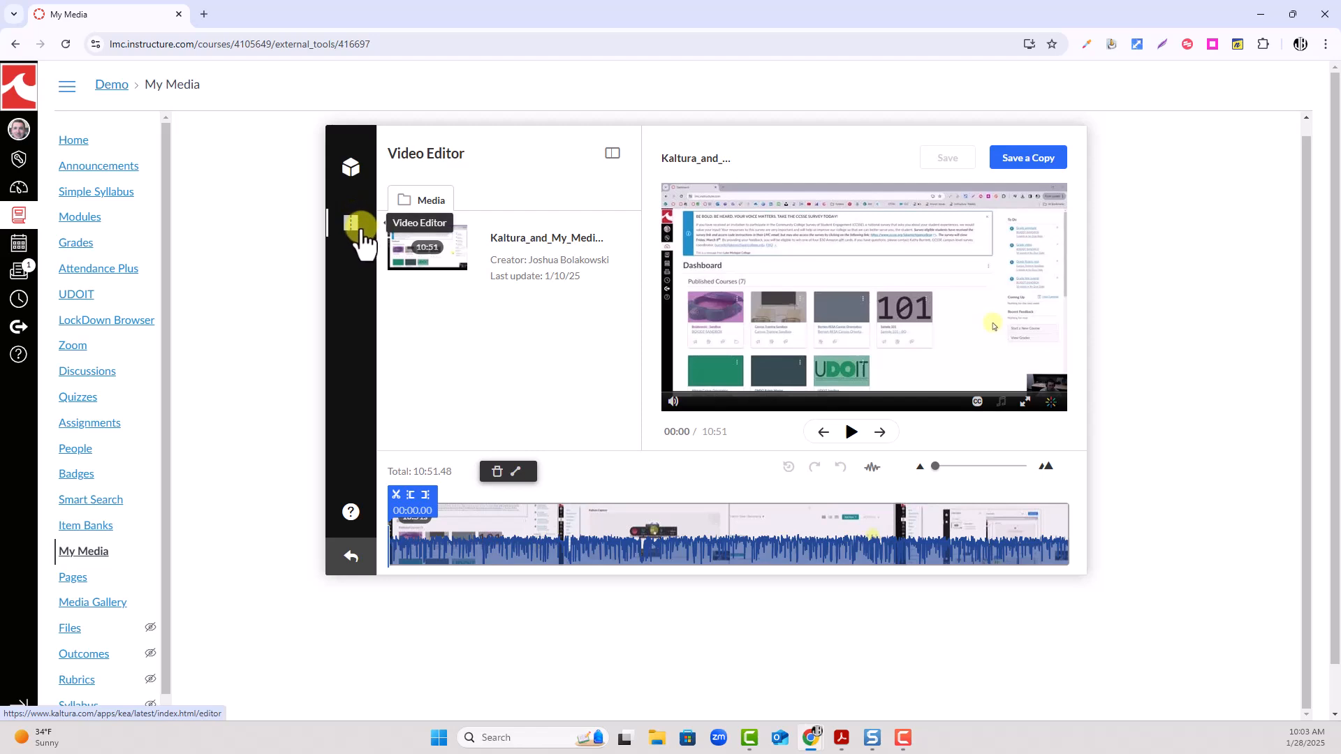
click(350, 171)
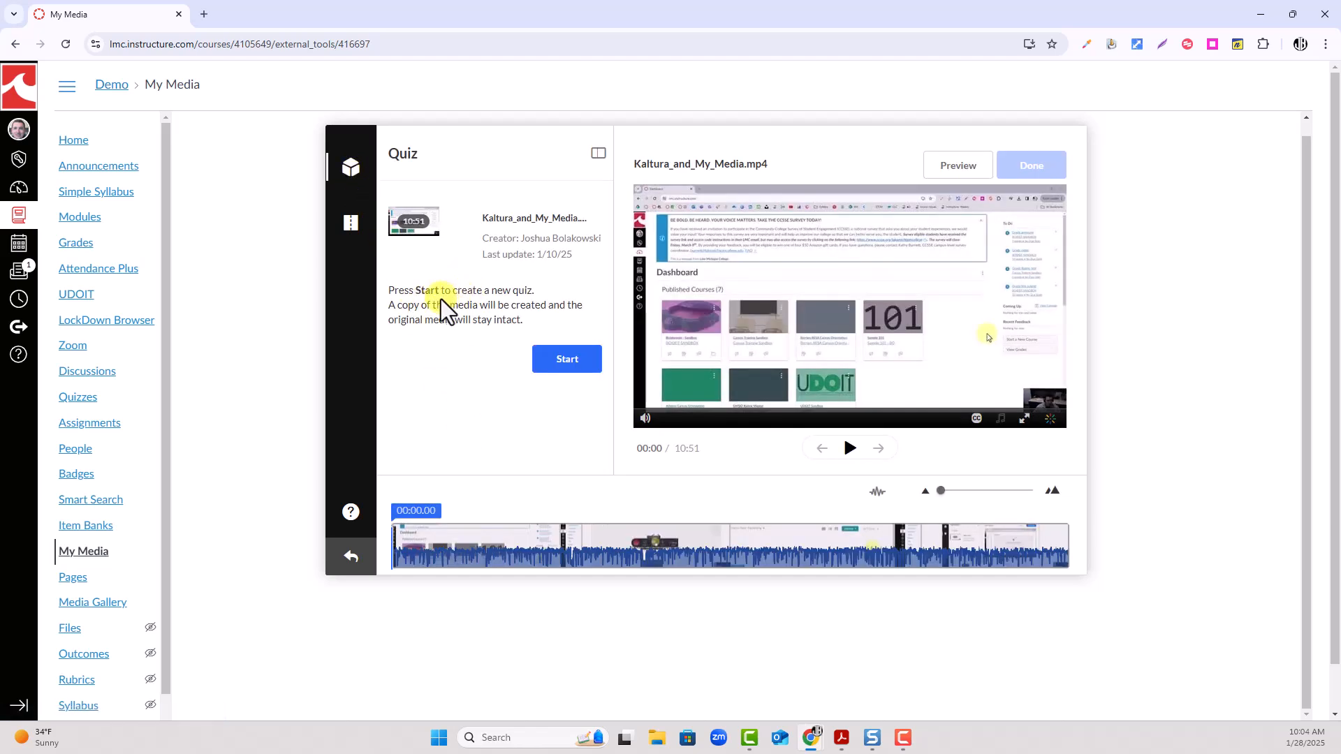
click(567, 358)
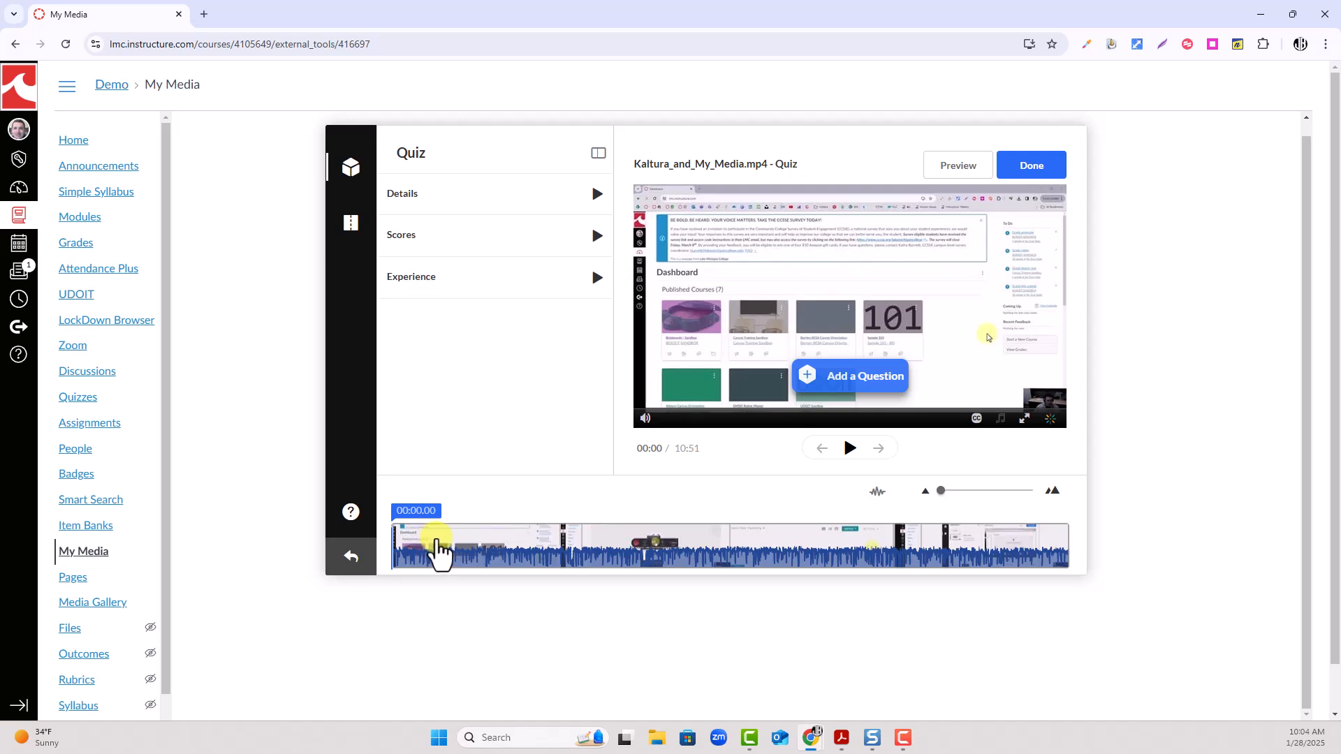
Add a multiple-choice question at about 00:42 with the text "question", correct answer "a" and additional answer "b"
click(435, 541)
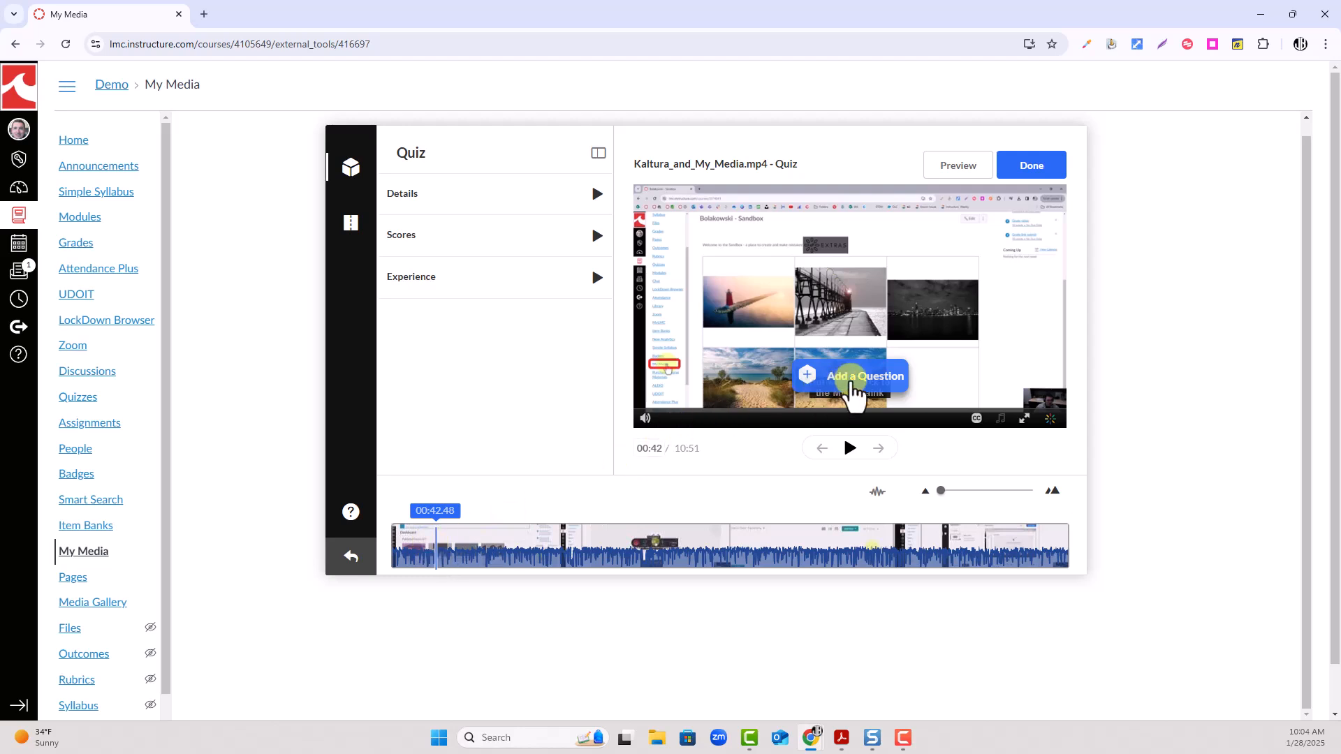
click(853, 382)
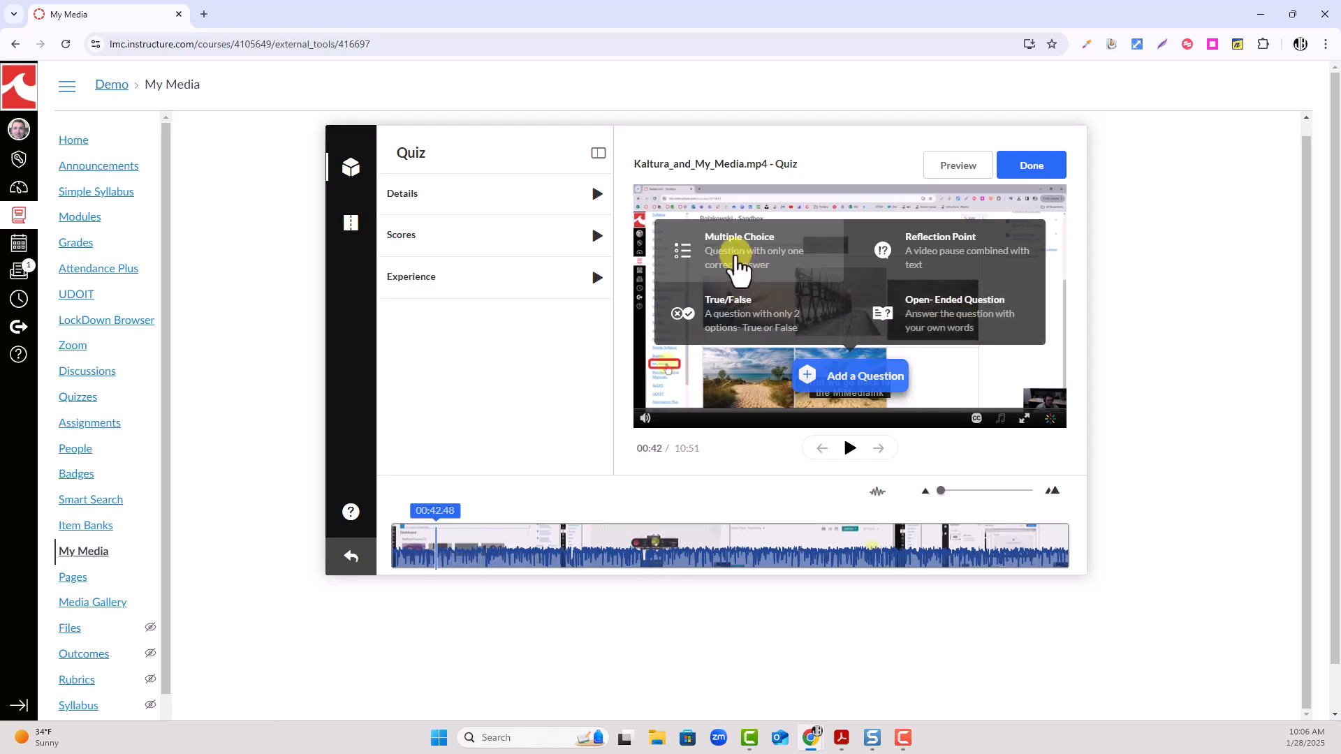
click(740, 266)
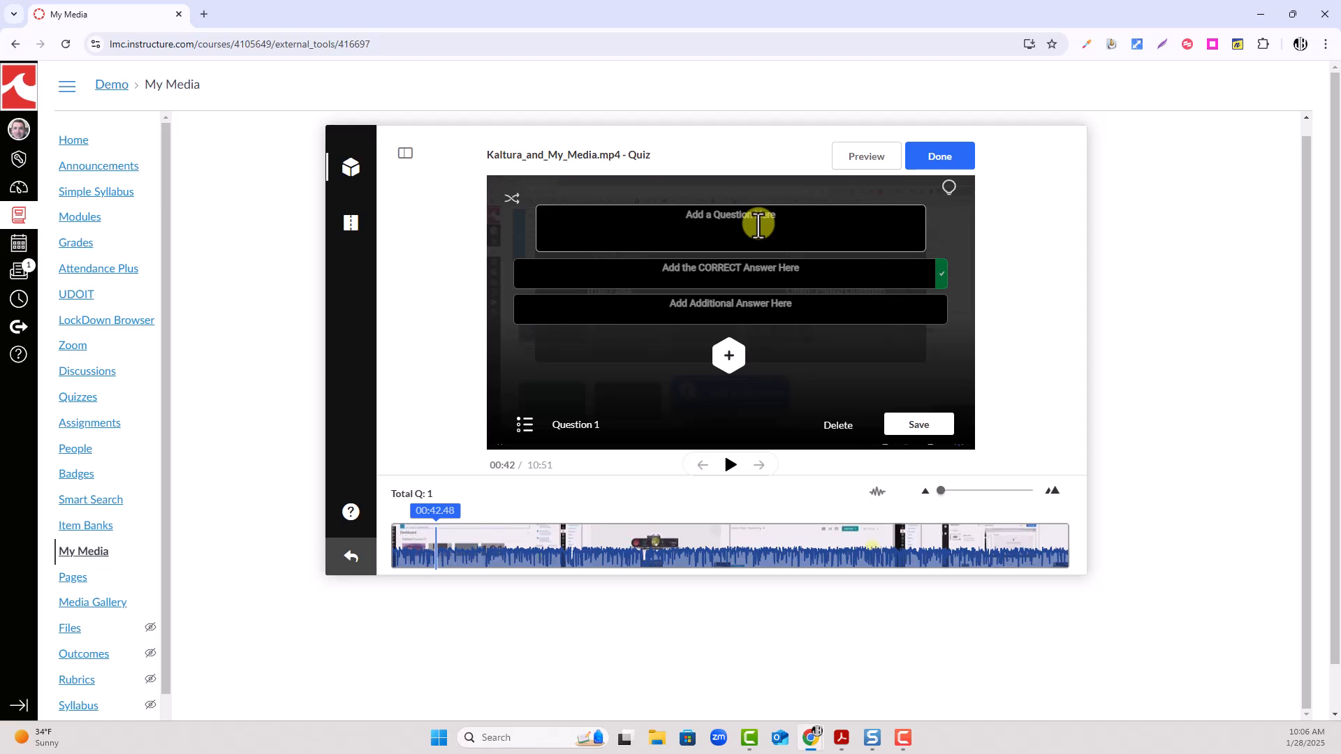
click(758, 223)
text(question)
click(756, 273)
text(a)
click(760, 305)
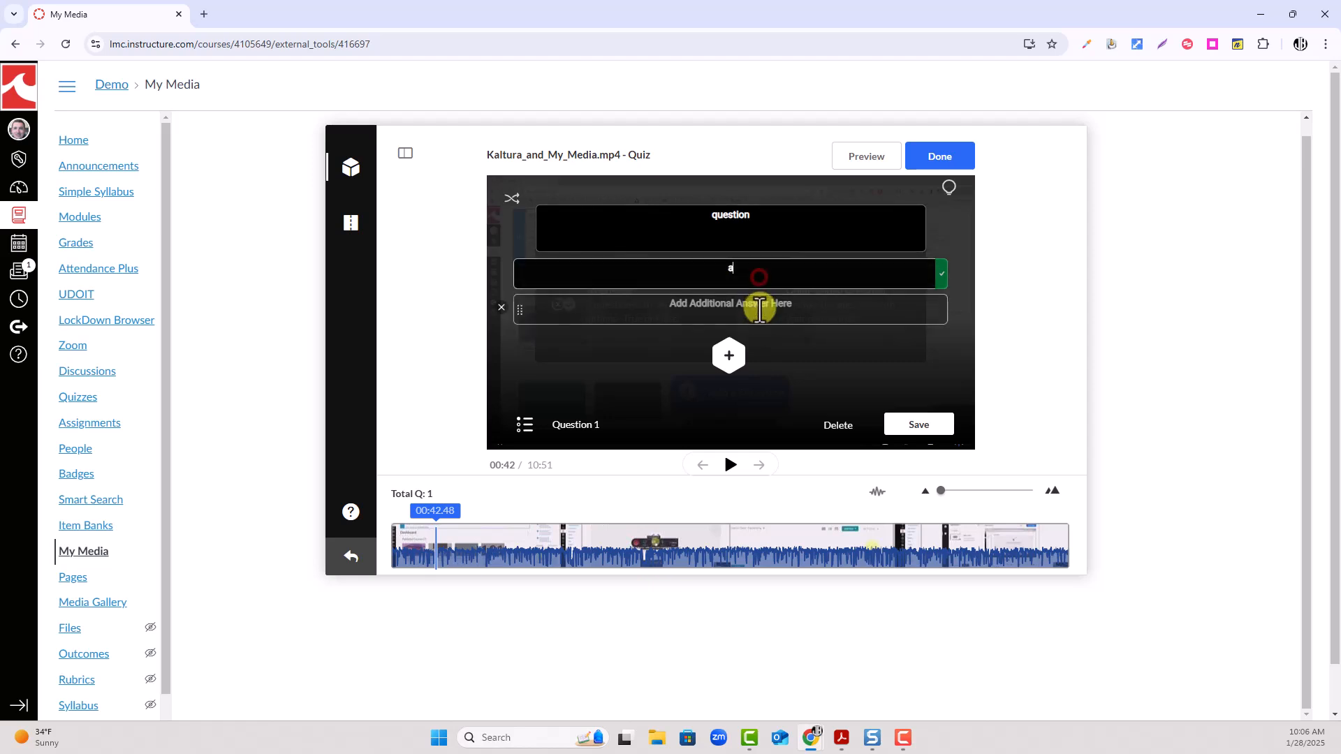
text(b)
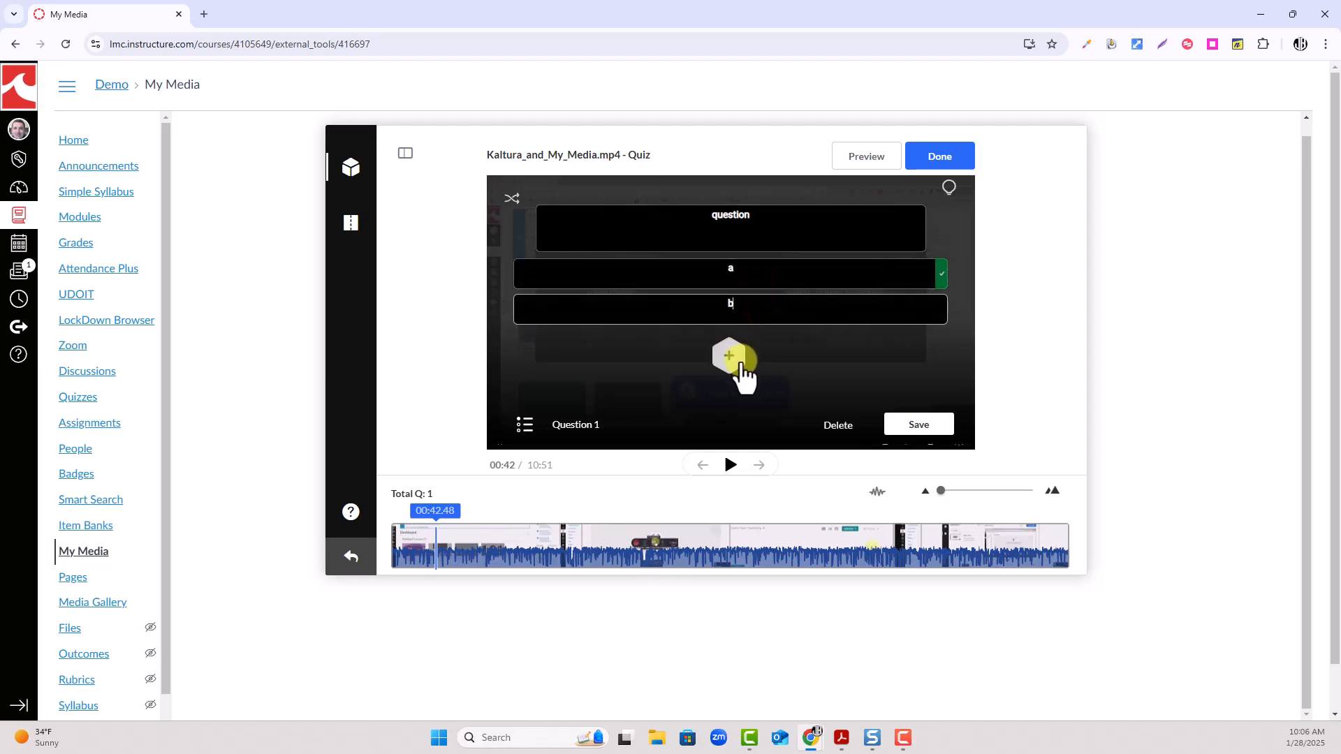
Add two more answers, "c" and "d", to the multiple-choice question and save it
click(728, 358)
click(740, 345)
text(c)
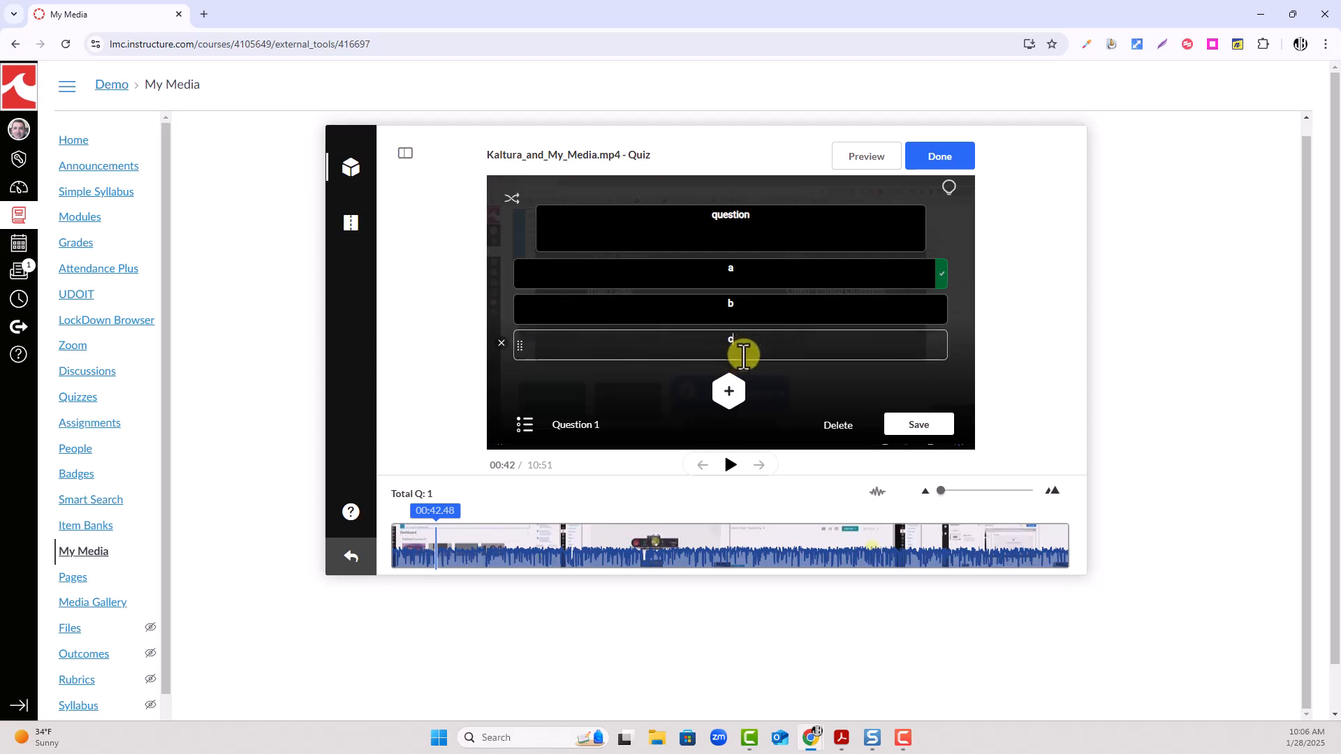
click(732, 395)
text(d)
scroll(781, 296, down, 1)
scroll(807, 345, up, 1)
click(900, 426)
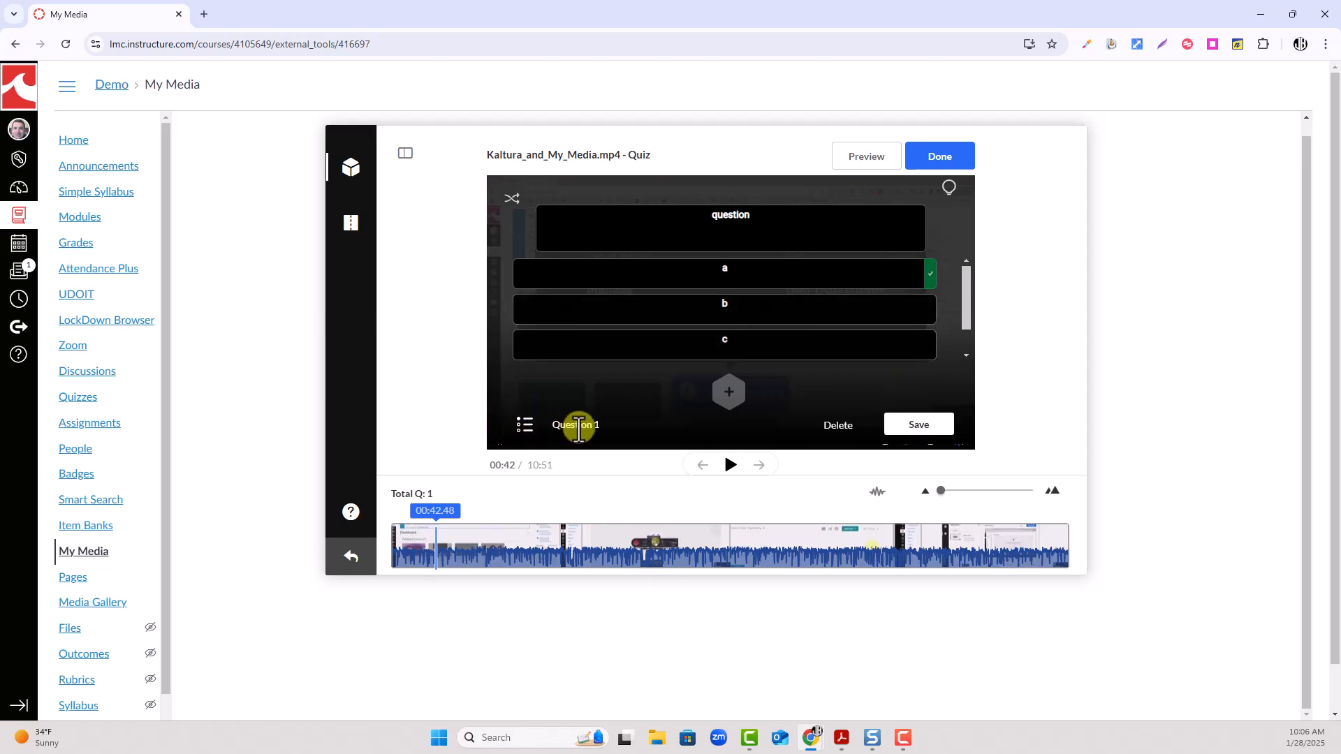
click(905, 426)
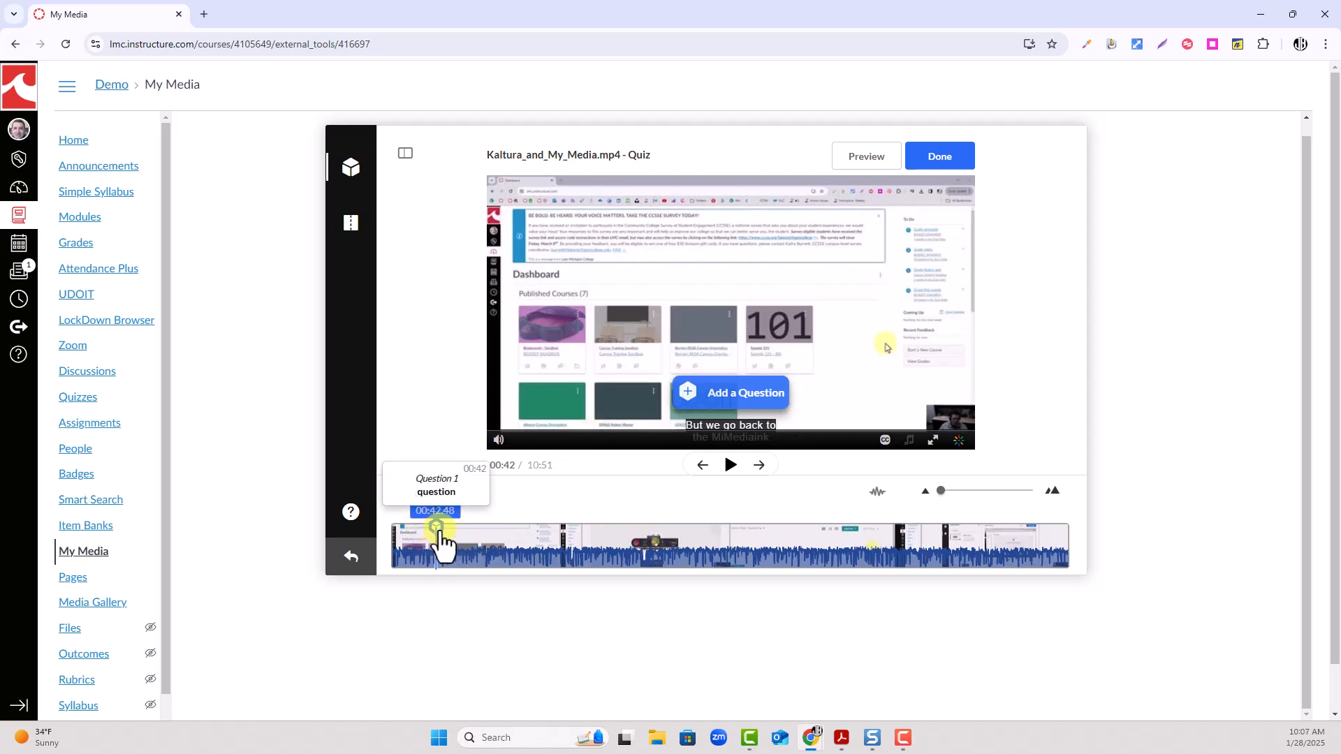
Add and save a True/False question at about 02:04 with the text "true"
click(522, 539)
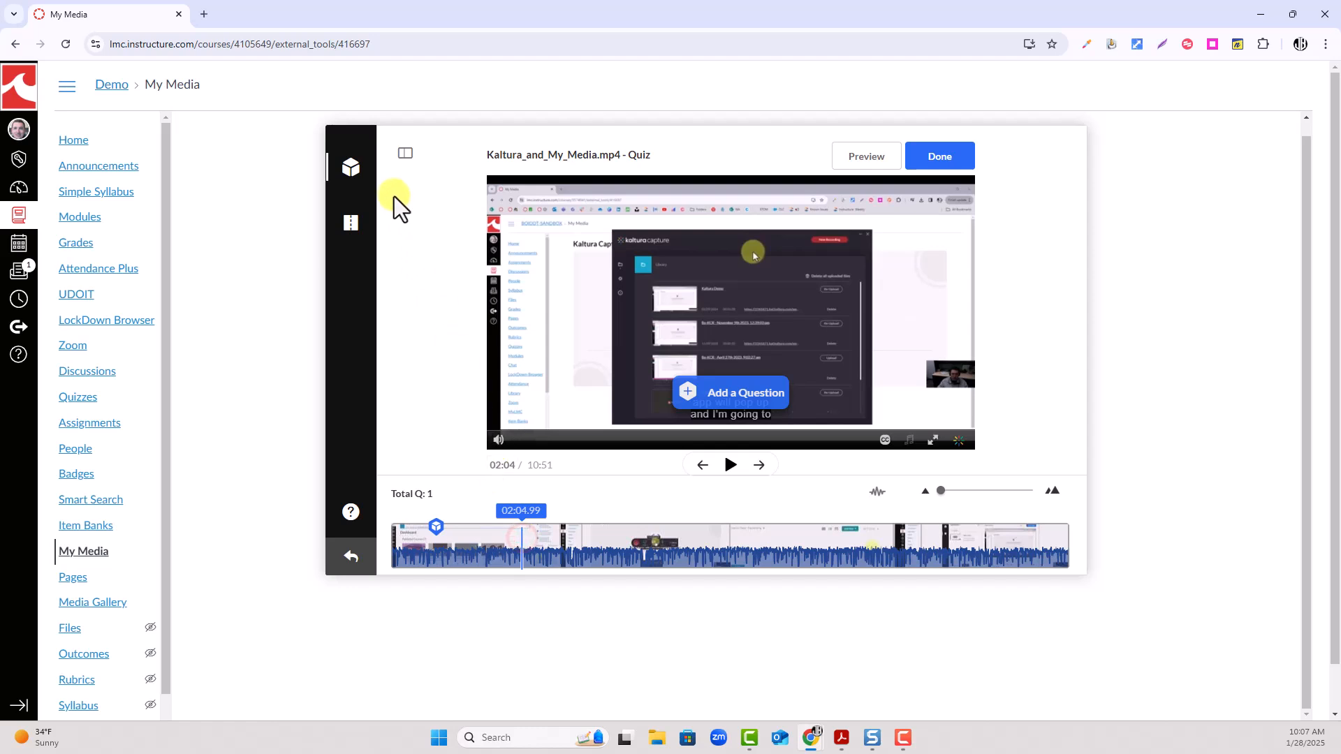
click(761, 395)
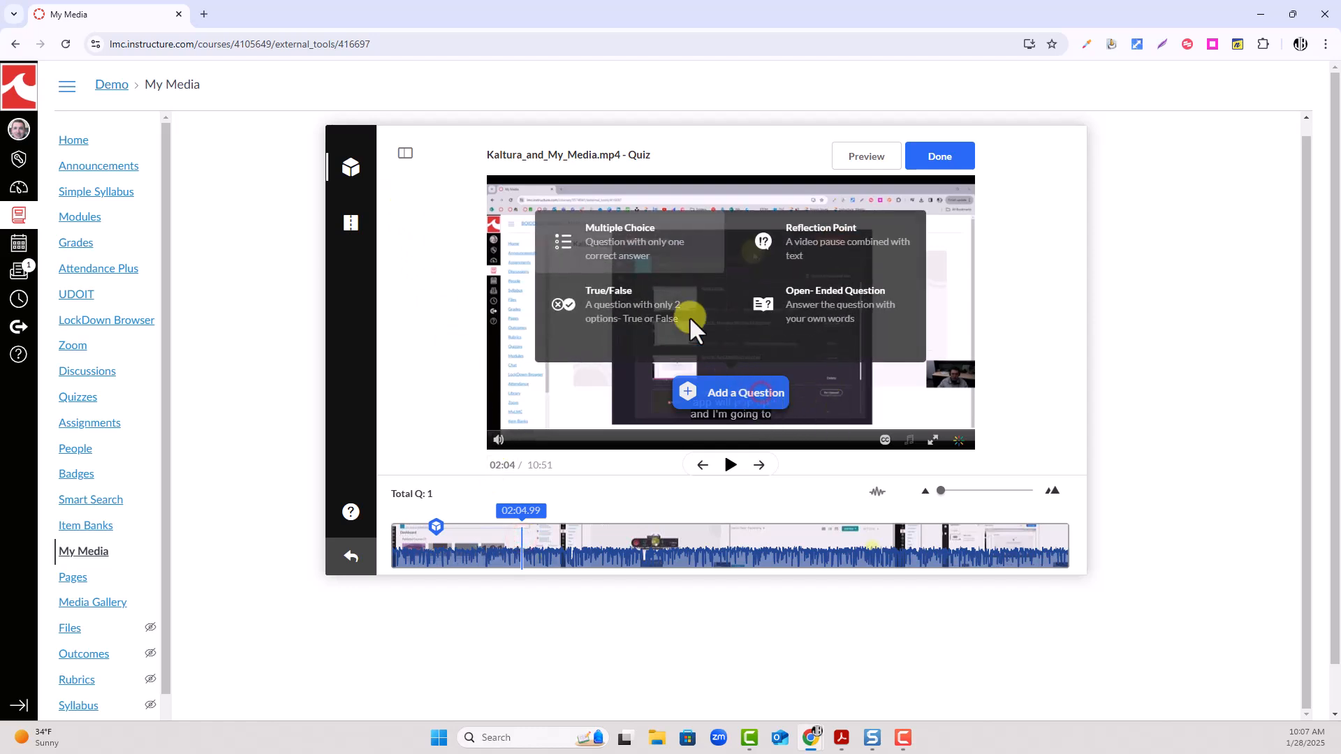
click(672, 306)
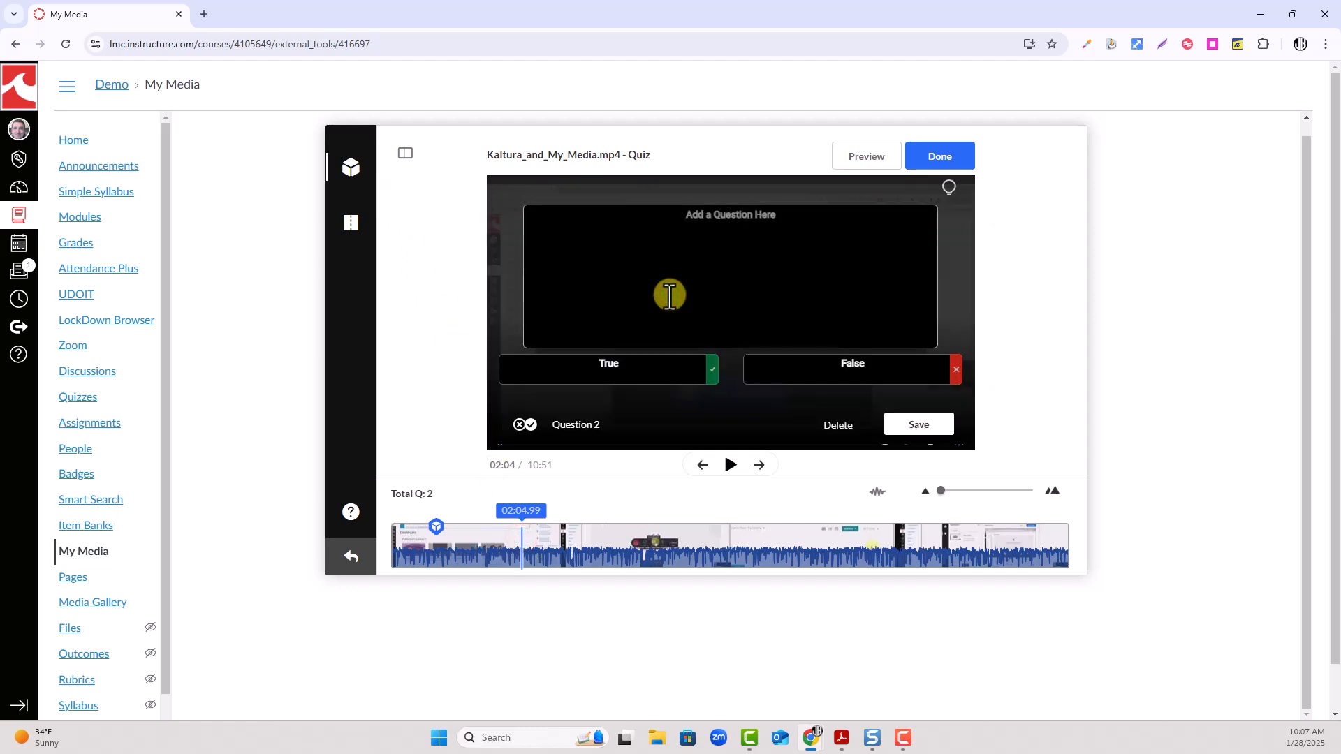
text(true)
click(908, 425)
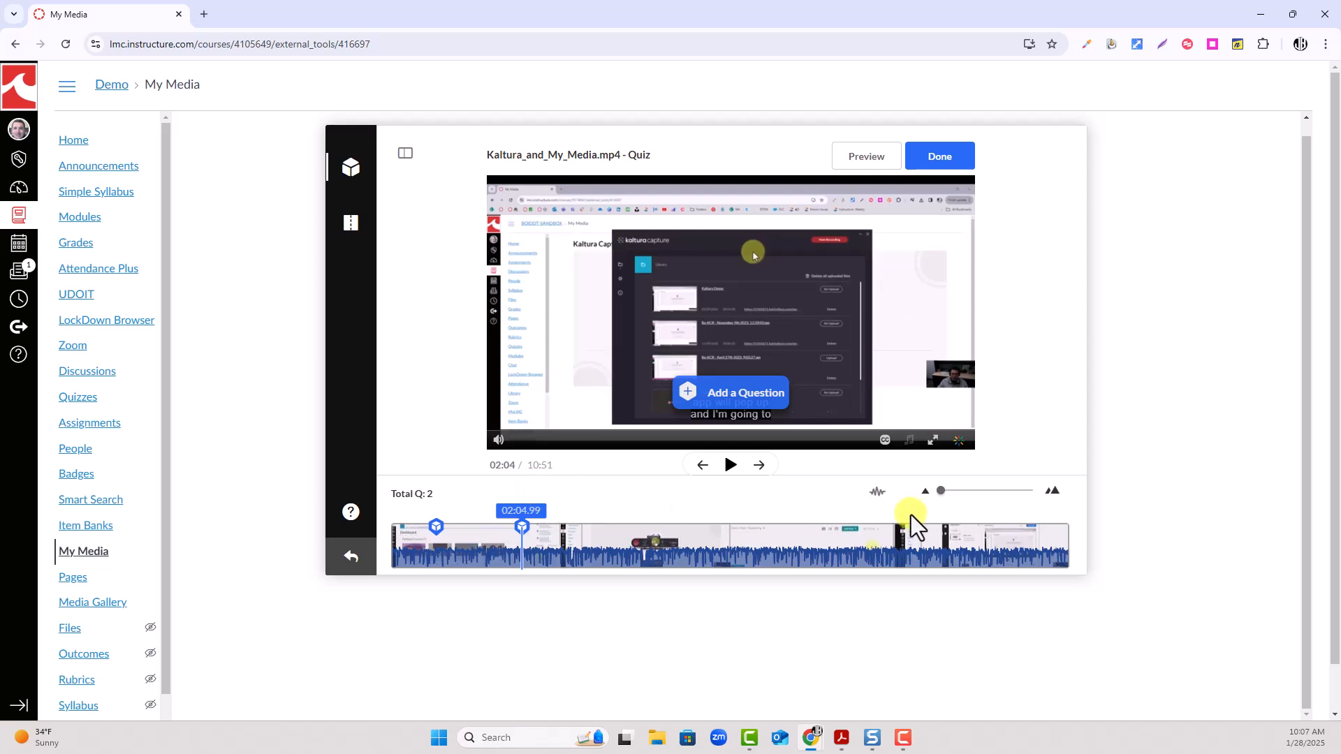
Add and save an open-ended question at about 10:28 with the text "prompt"
click(1046, 543)
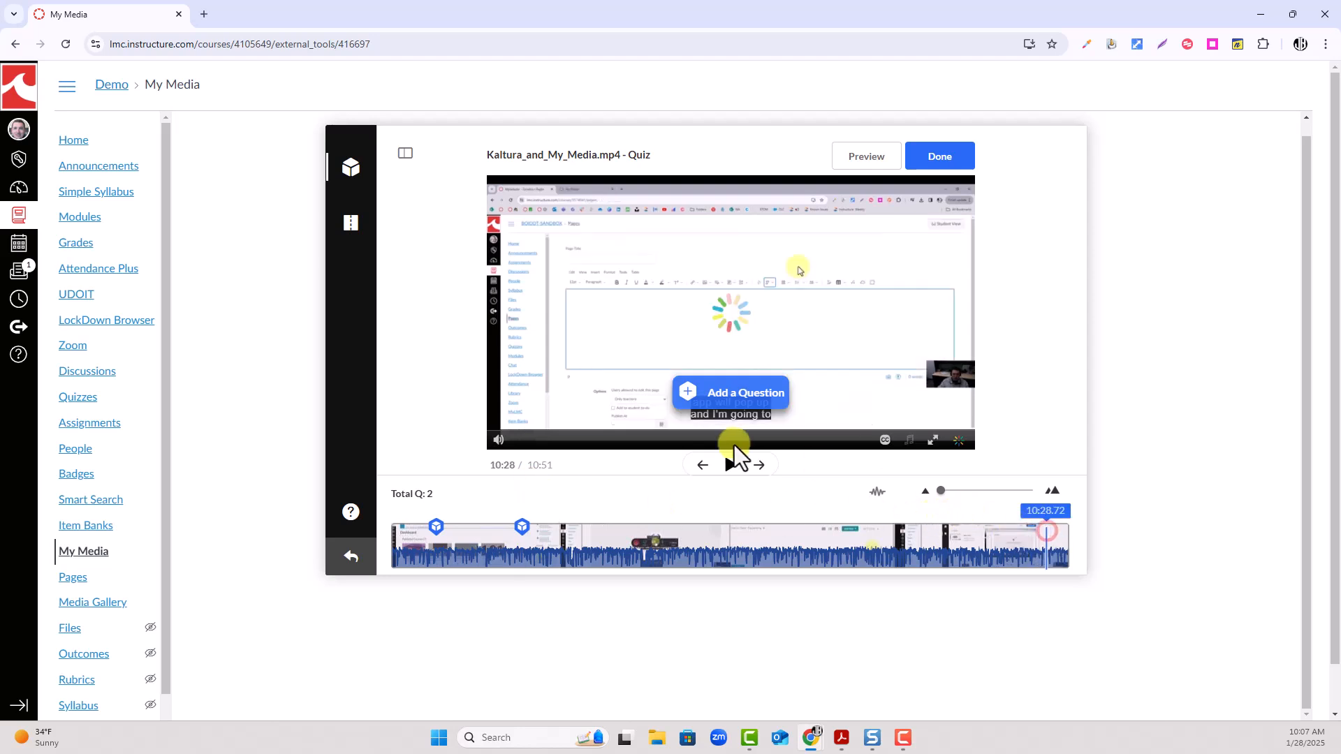
click(715, 405)
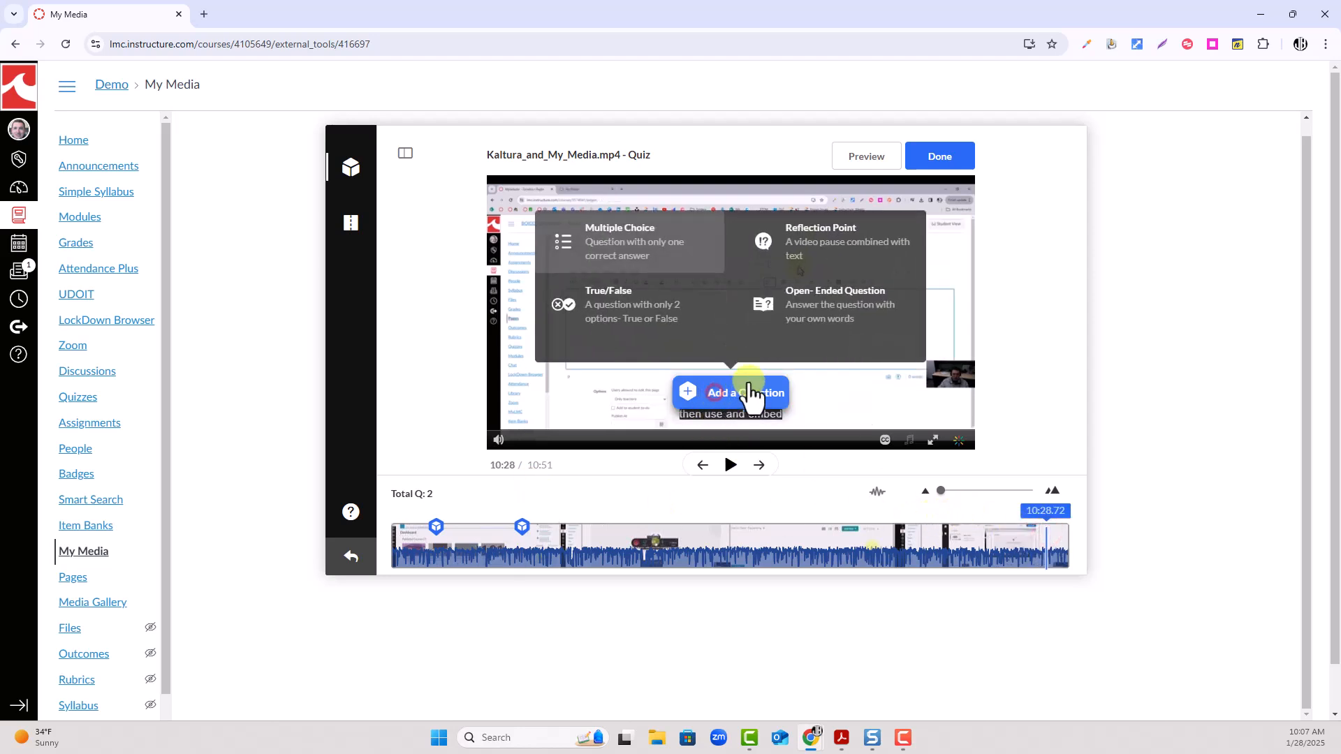
click(802, 313)
click(639, 253)
text(prompt)
click(917, 425)
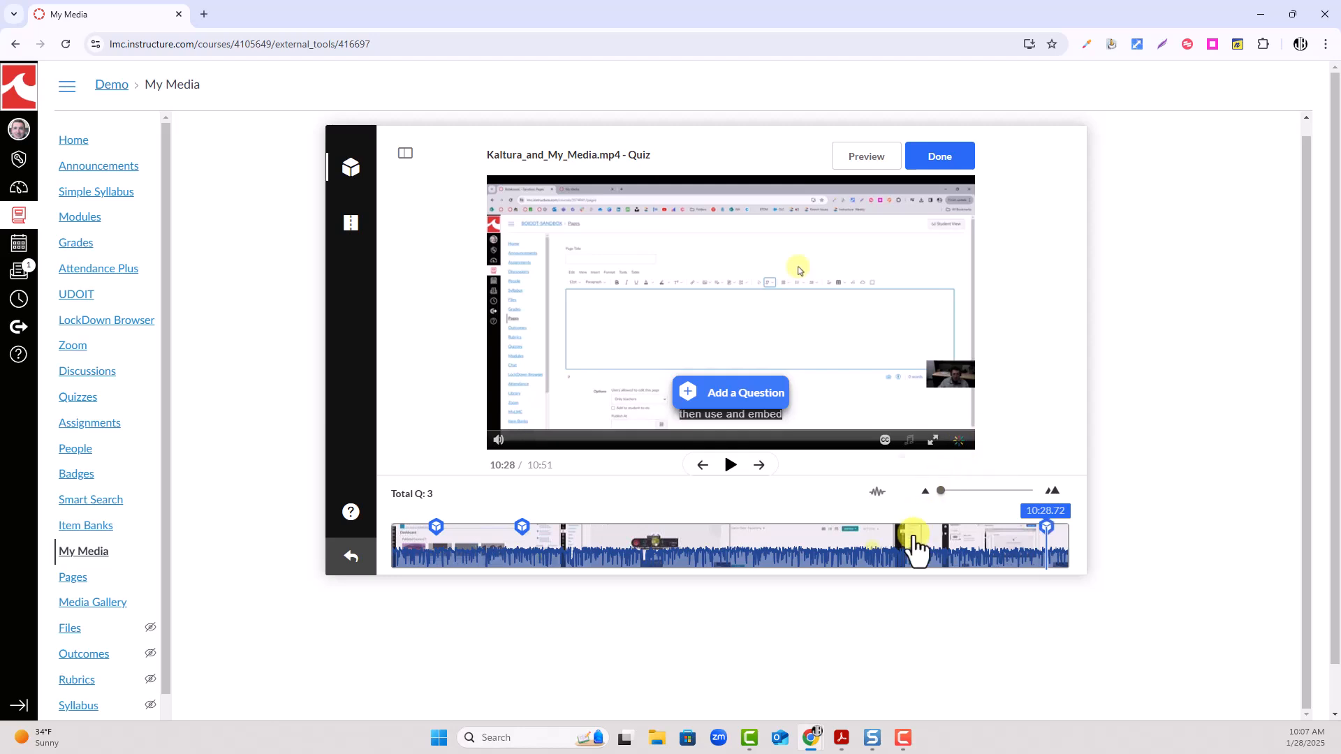
Add and save a reflection point at about 10:40 with the text "content"
click(1054, 545)
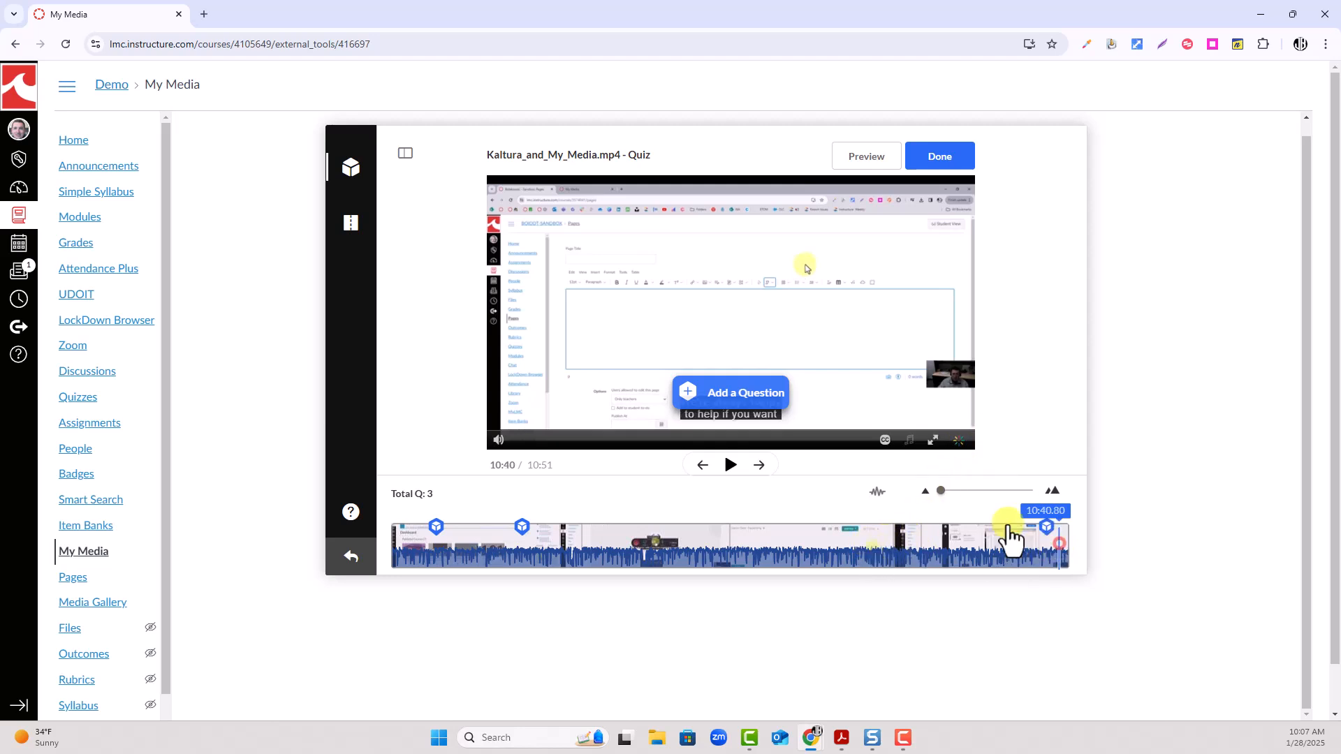
click(741, 393)
click(816, 241)
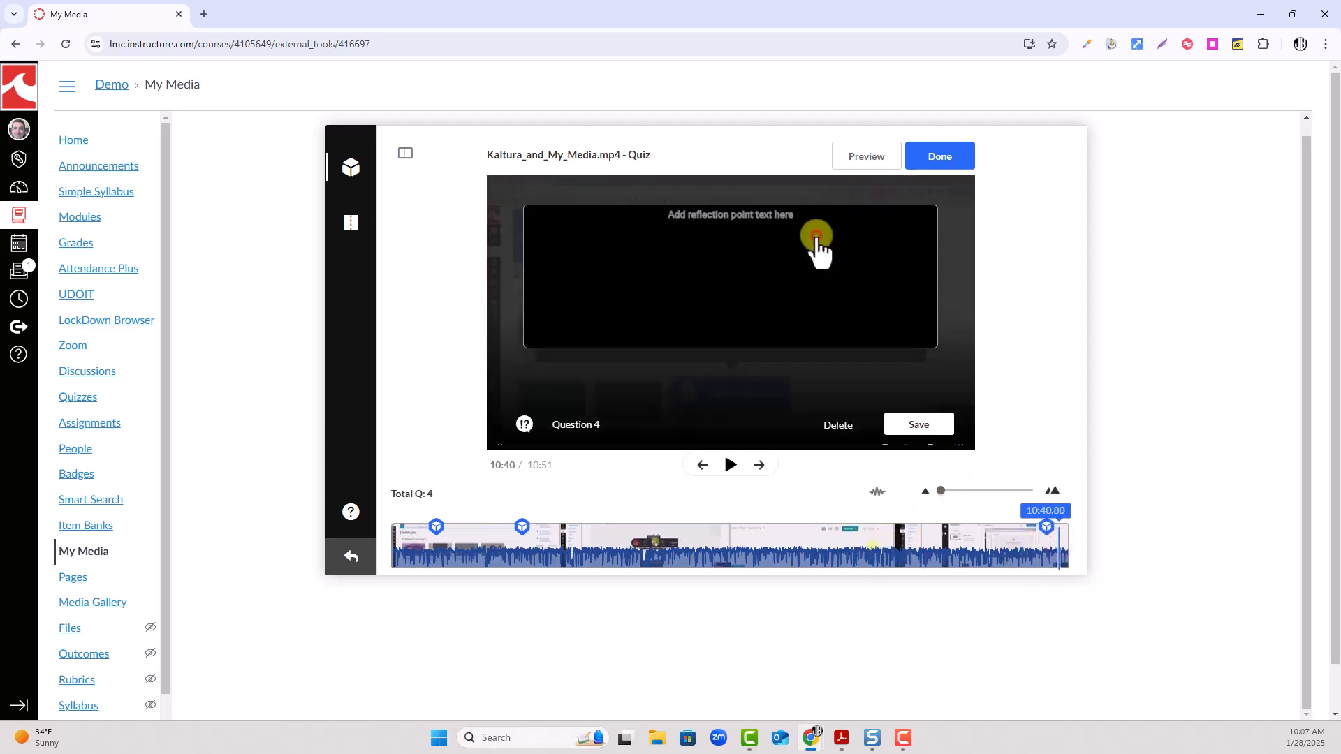
click(697, 234)
text(content)
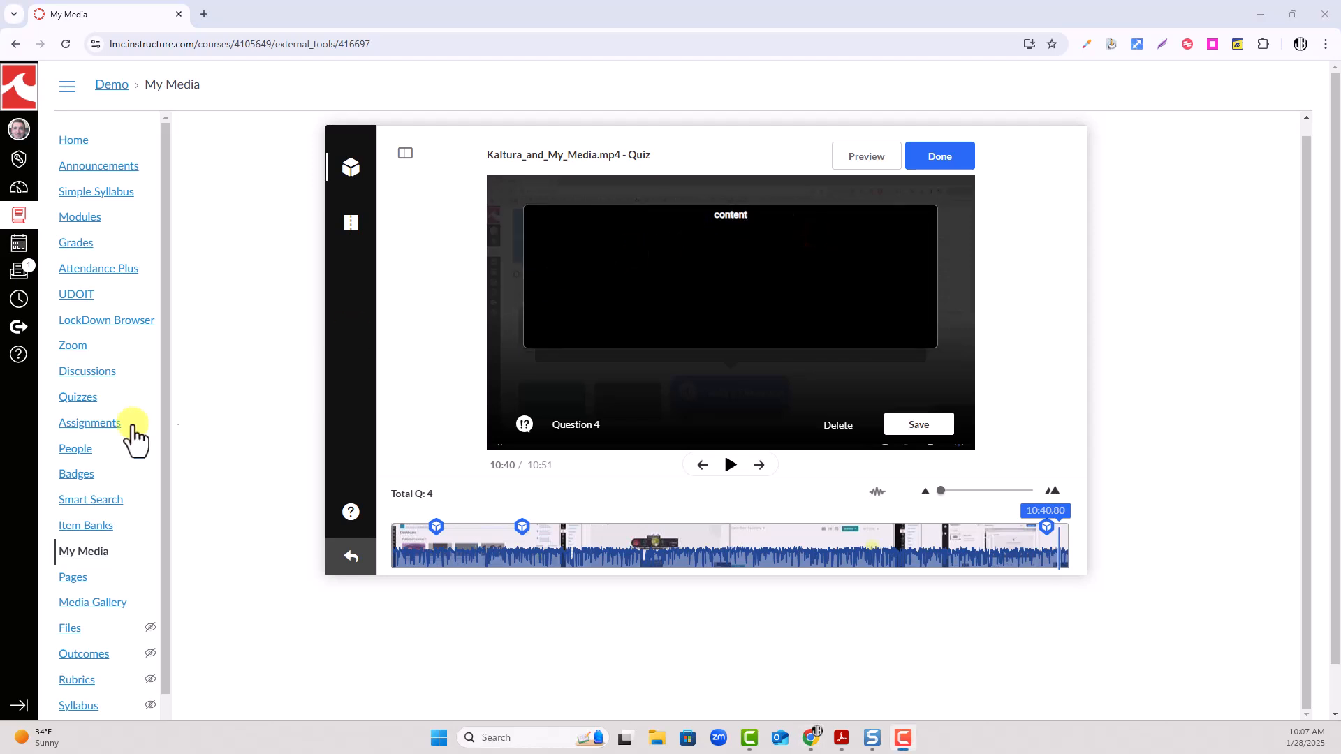
click(931, 428)
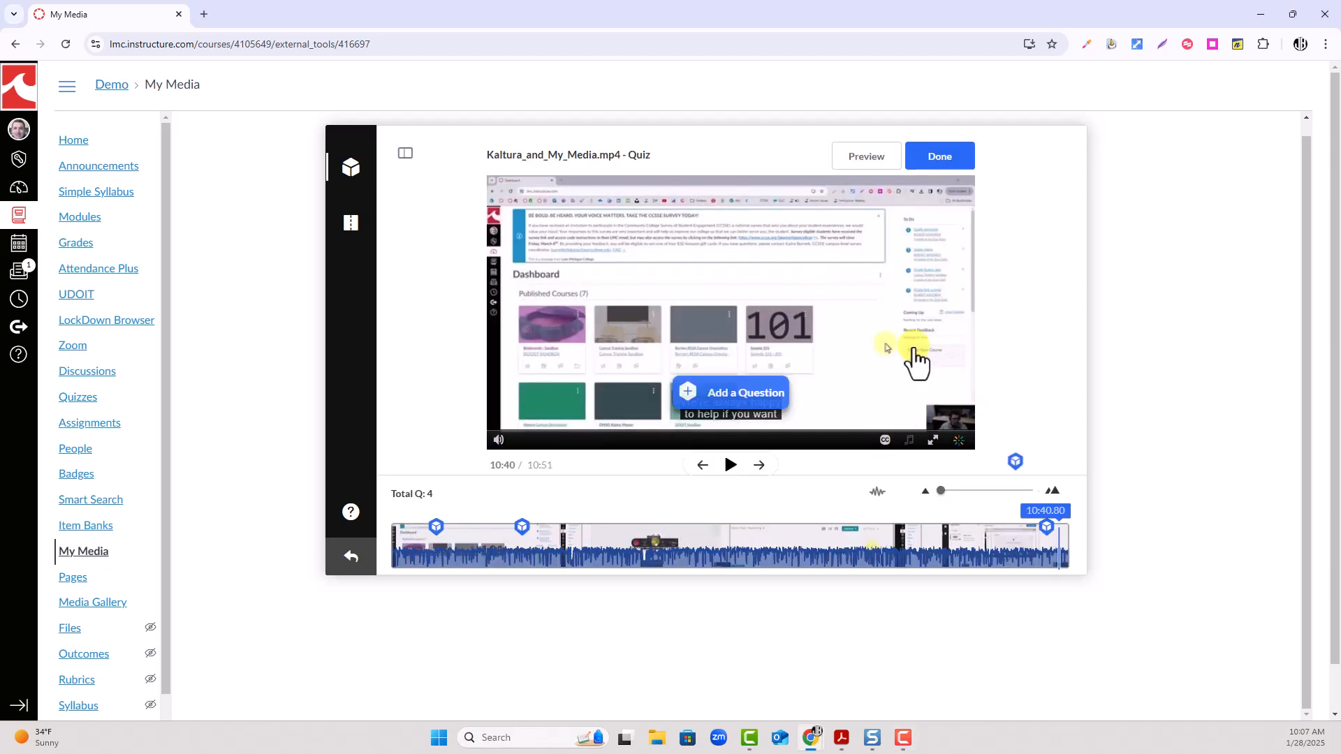
Preview the quiz, answering the multiple-choice question with "a" and skipping the True/False question
click(861, 165)
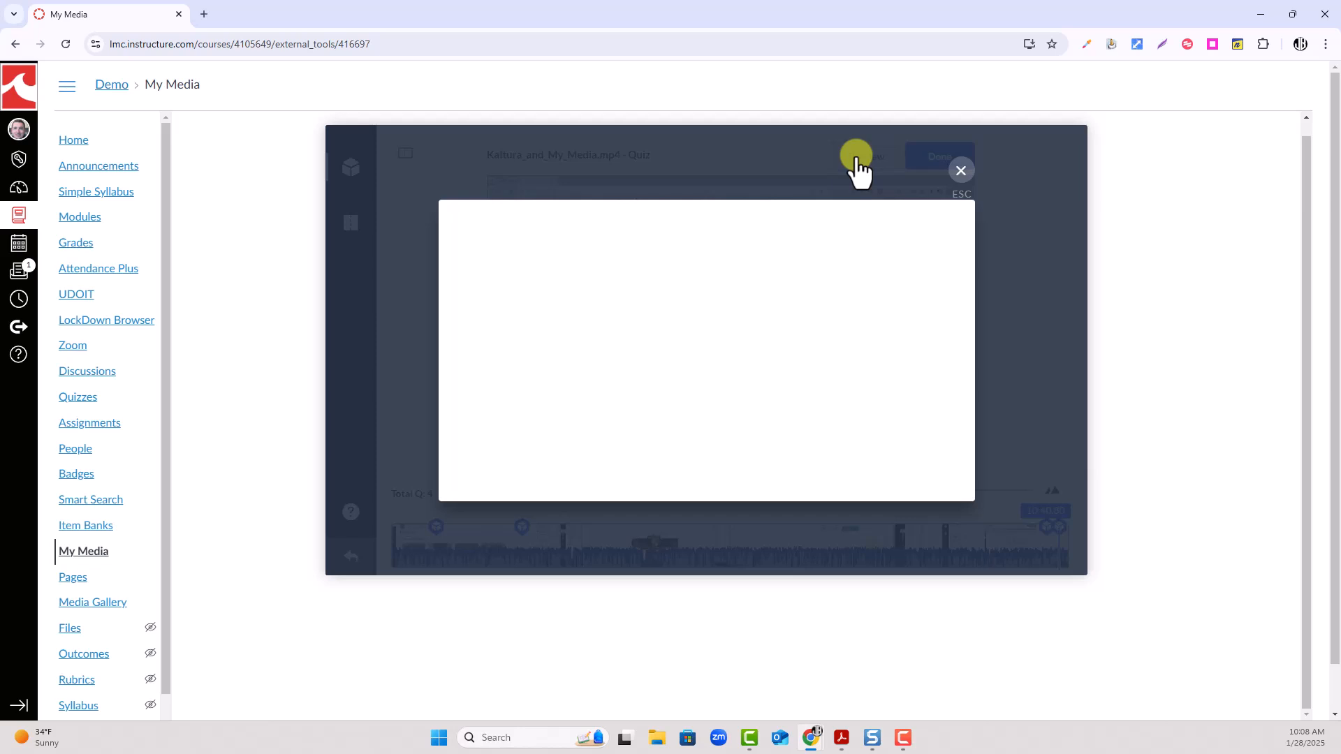
click(709, 352)
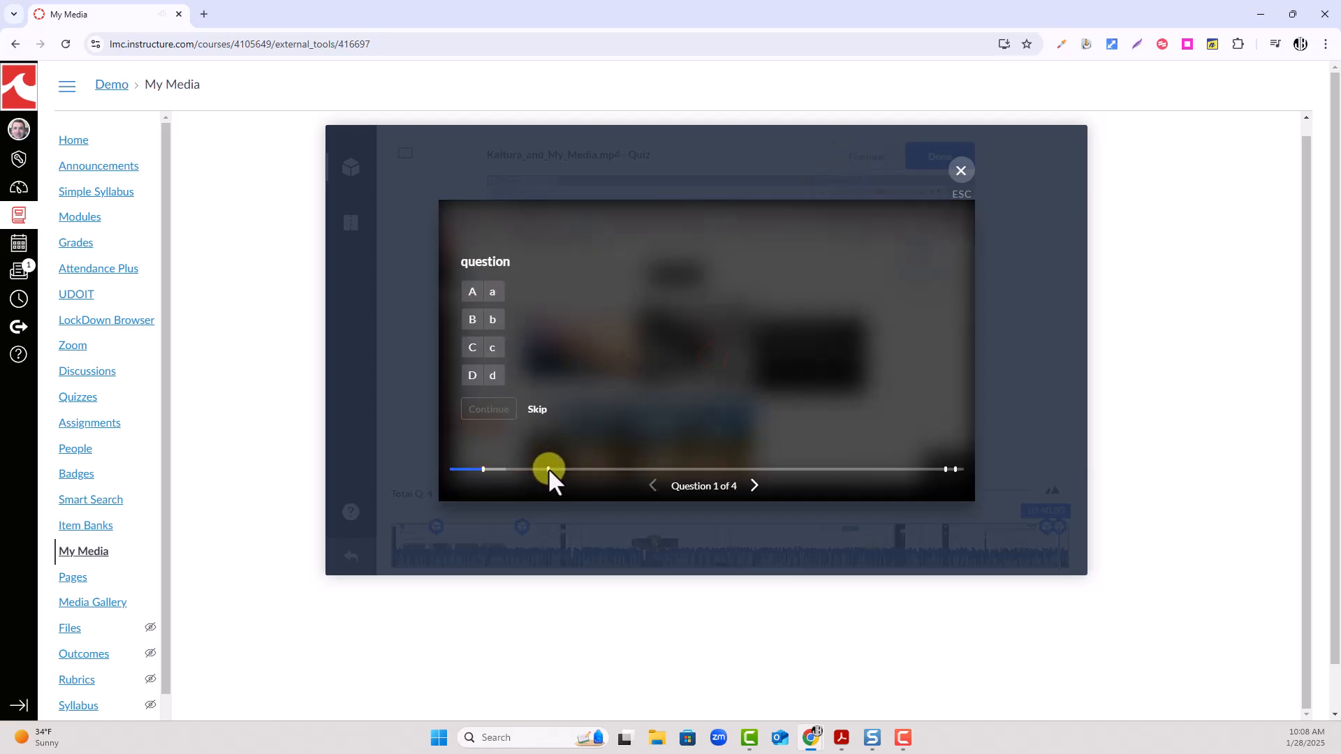
click(491, 293)
click(474, 411)
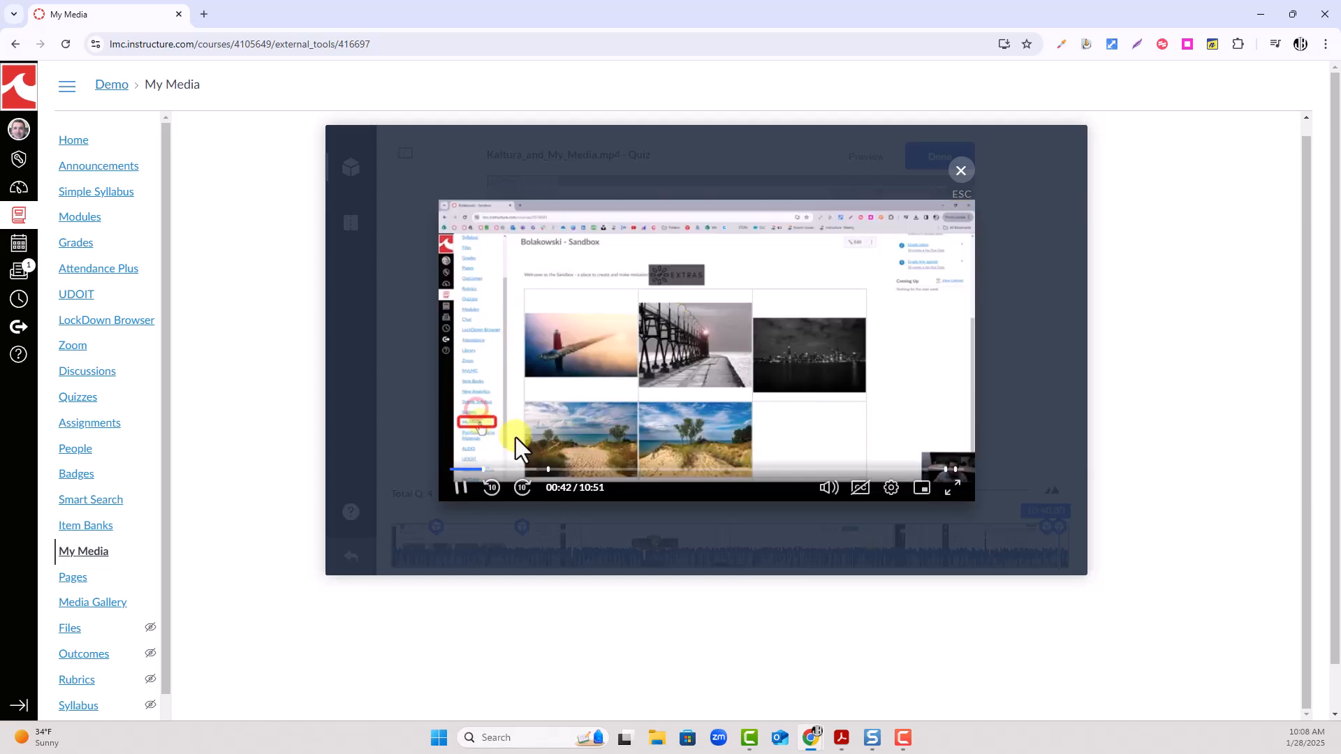
click(549, 470)
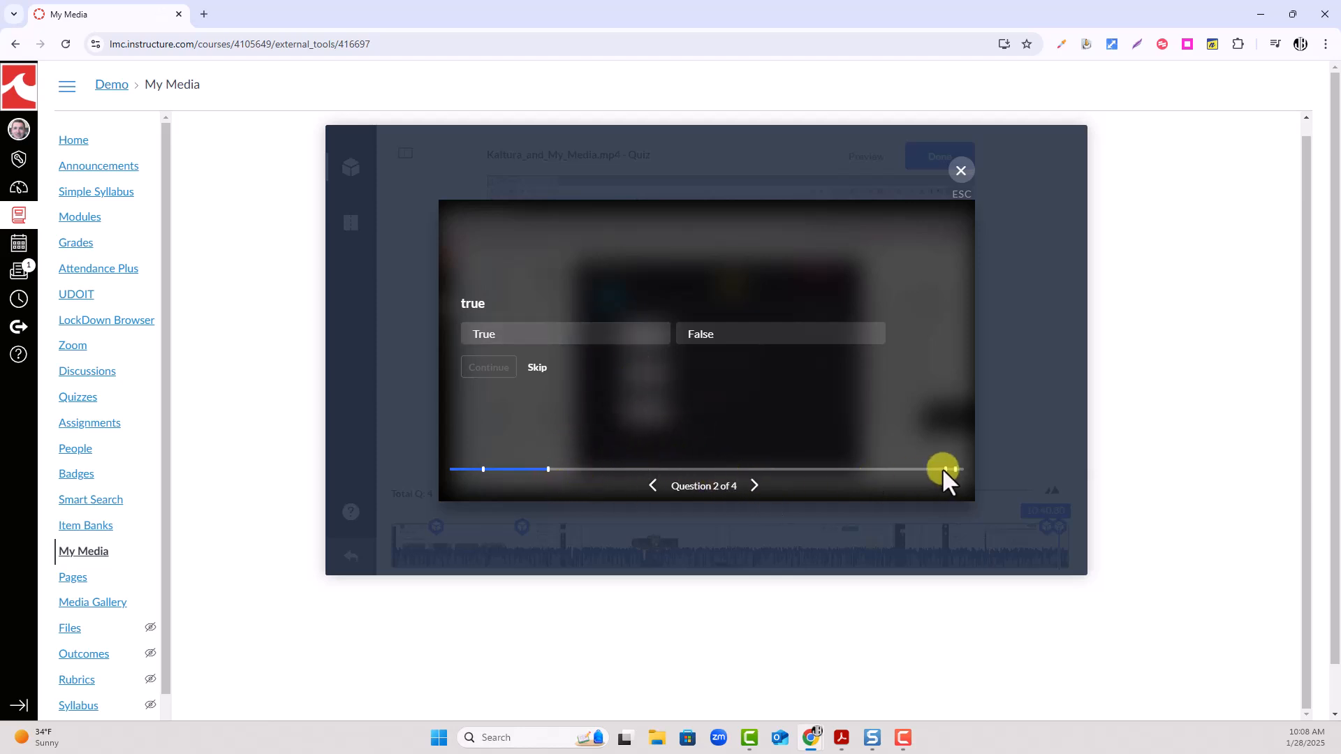
click(548, 370)
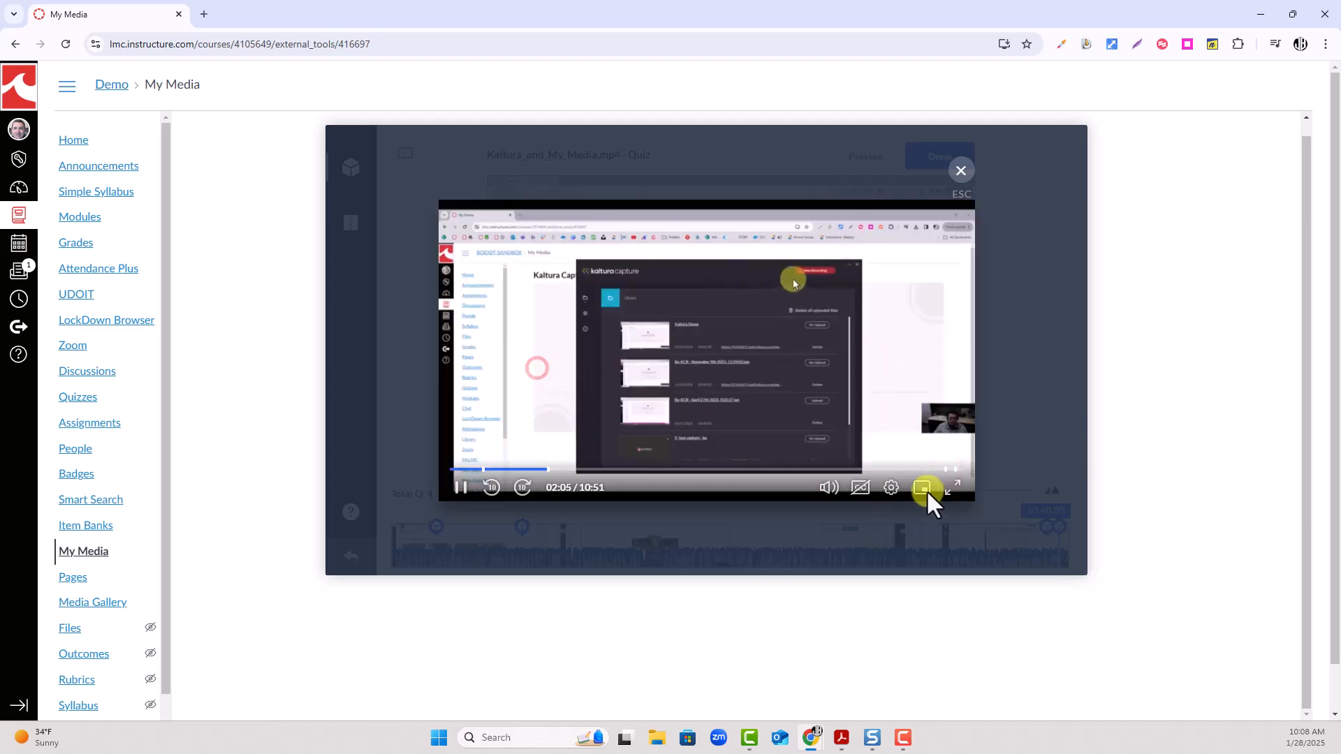
Skip the open-ended question in the preview, continue past the reflection point, and close the preview
click(947, 471)
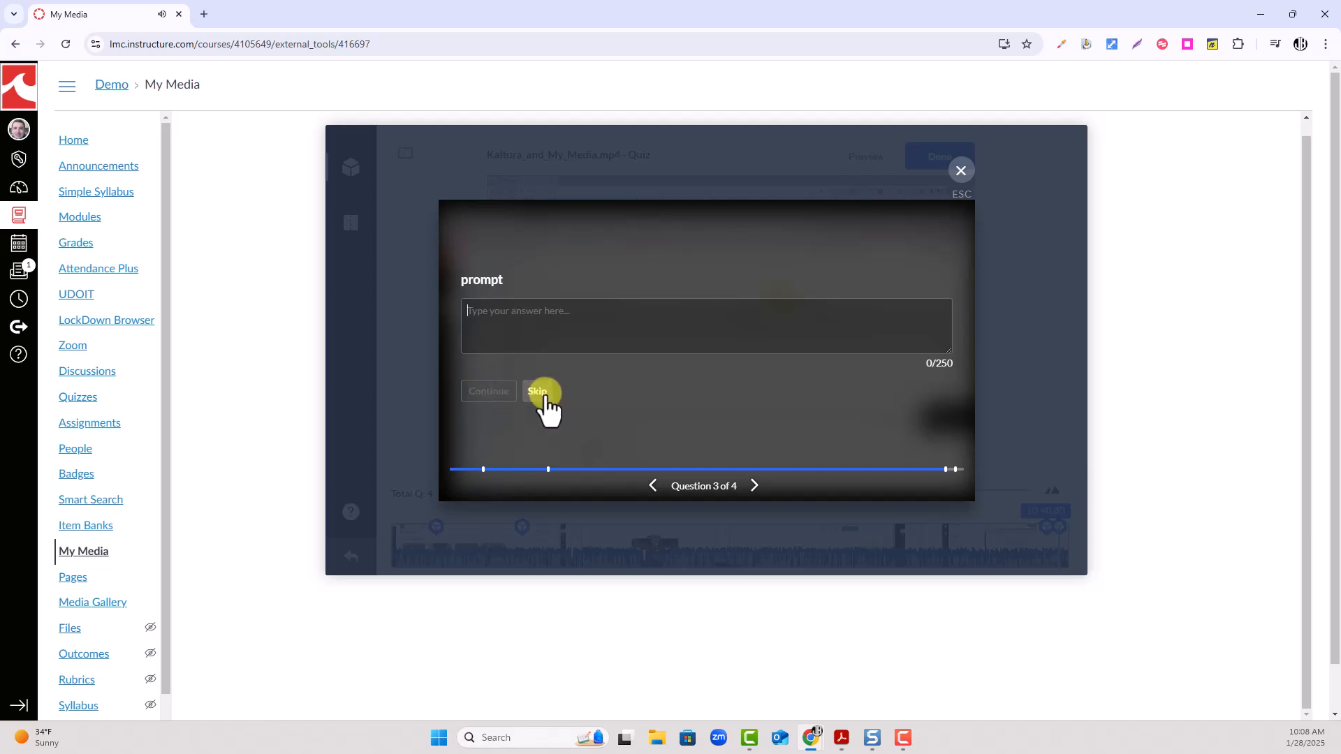
click(539, 393)
click(955, 470)
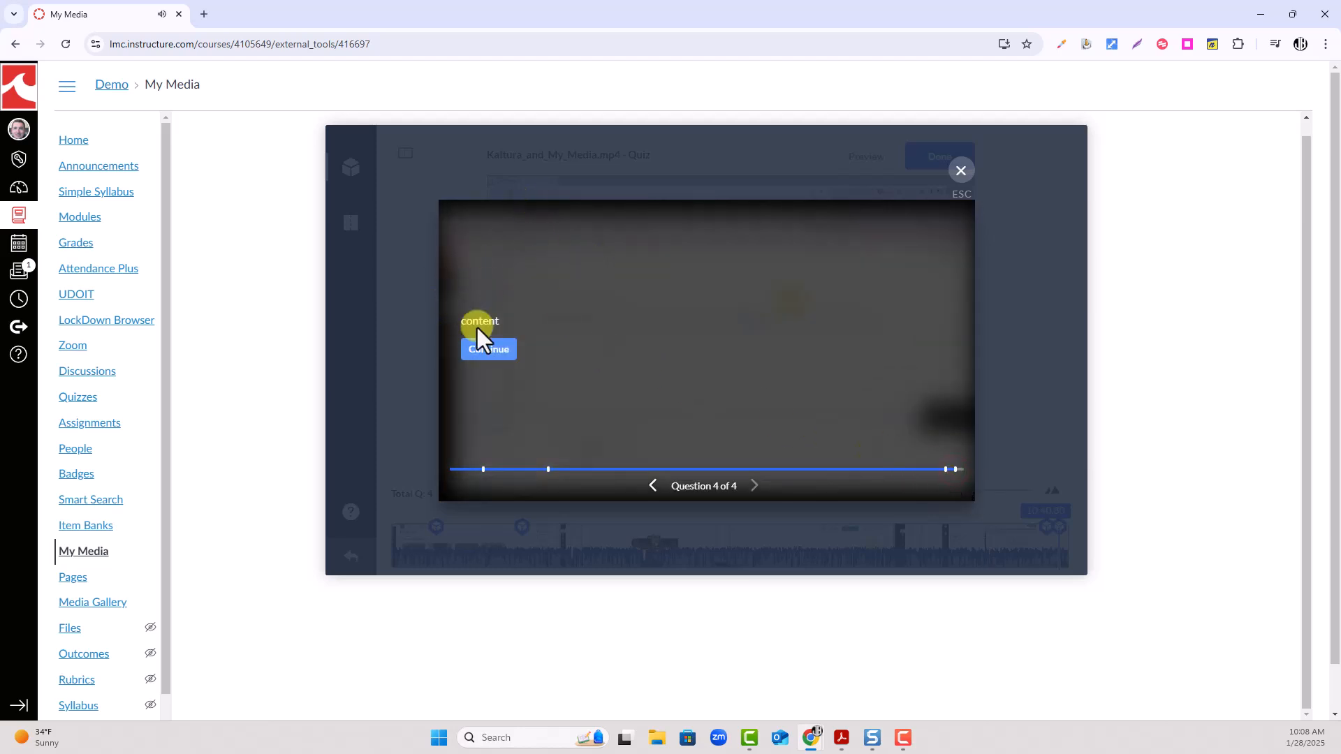
click(488, 349)
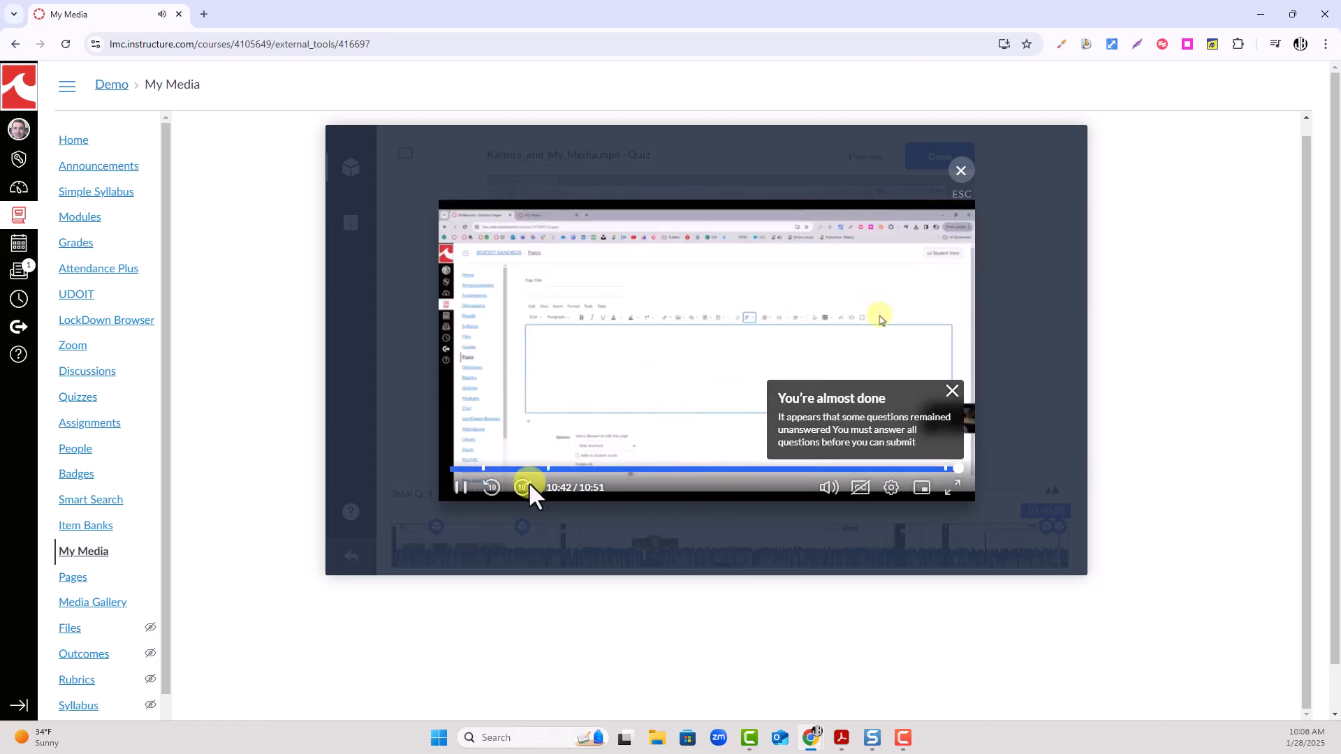
click(960, 171)
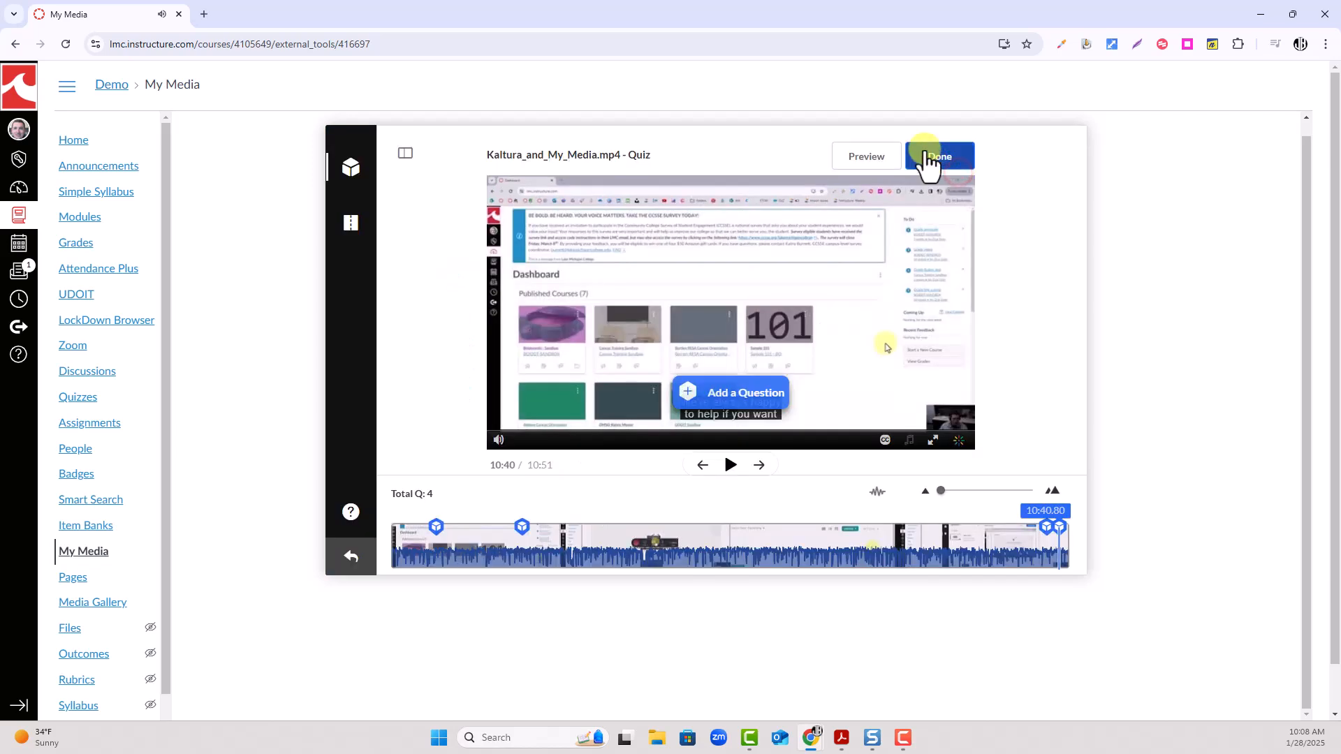
Finish editing the quiz and reopen it in the quiz editor
click(933, 162)
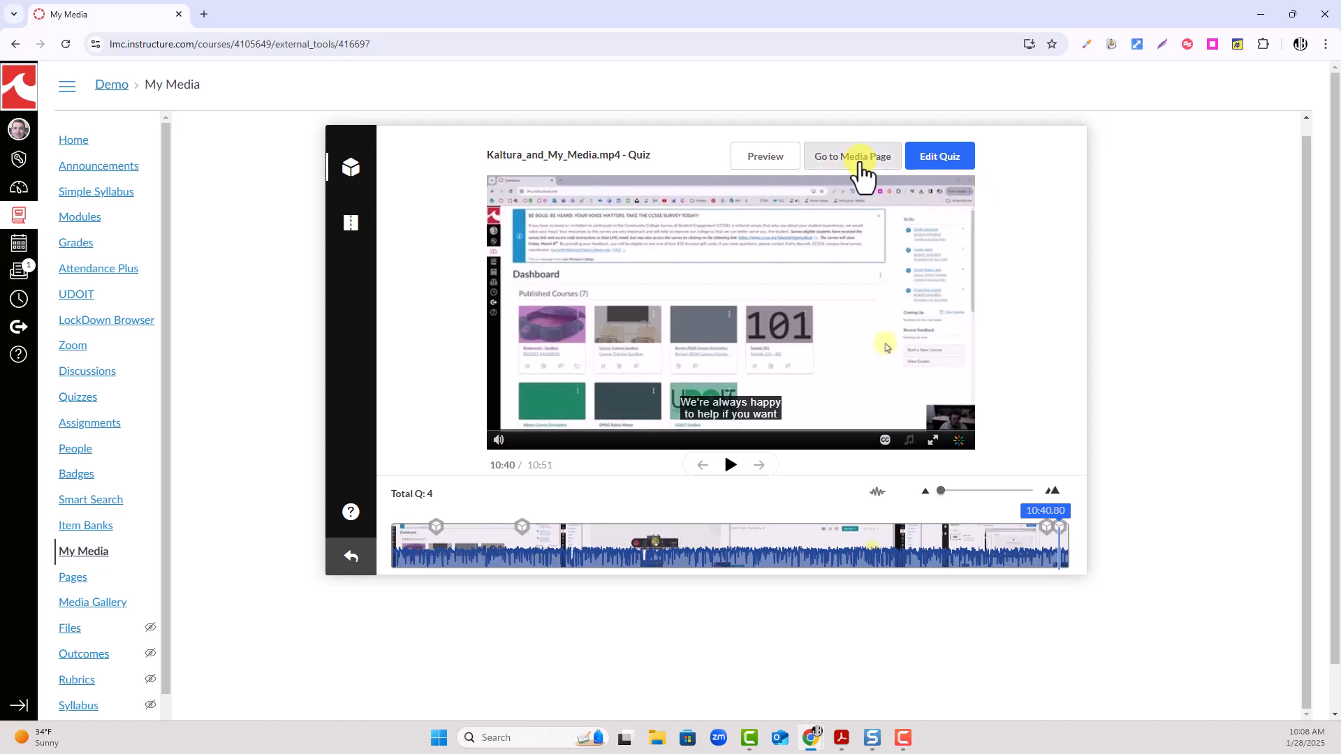
click(949, 160)
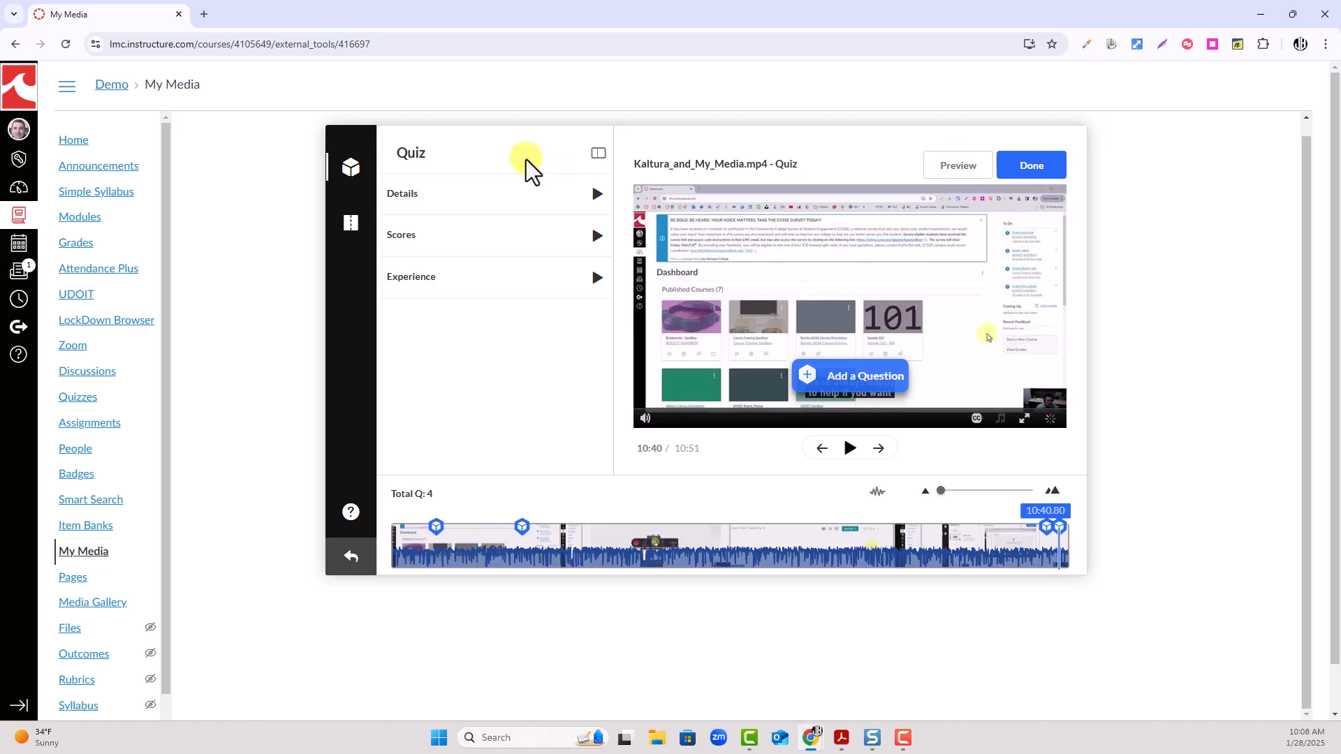
Review the quiz's Details settings and its Scores settings for attempts, score display and included answers
click(597, 196)
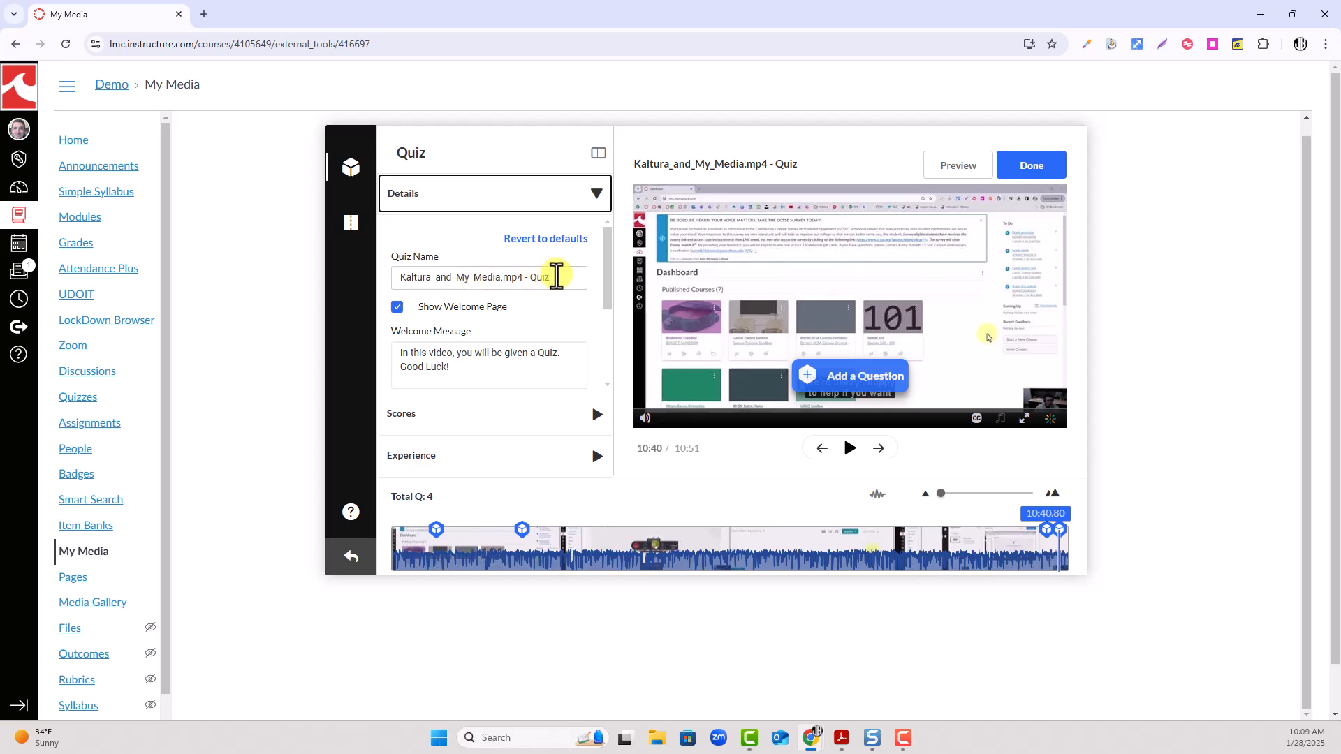
scroll(531, 360, down, 1)
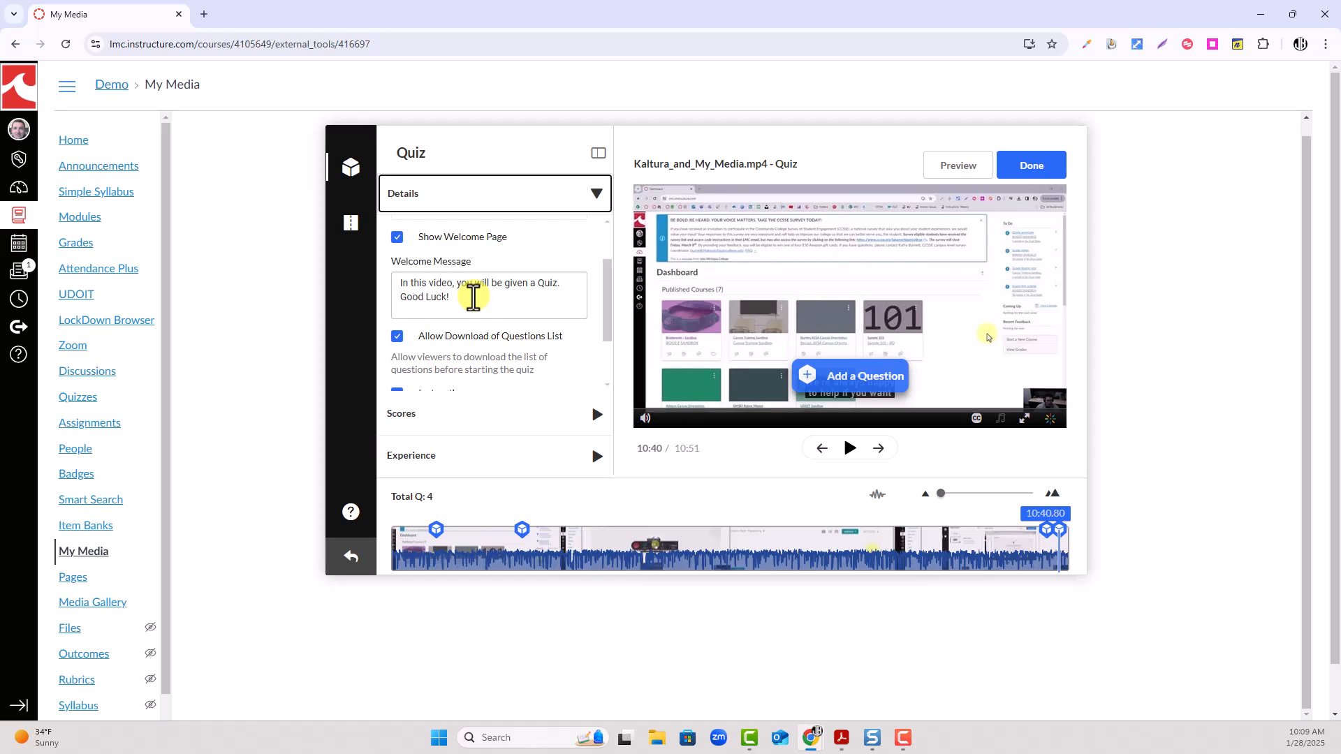
scroll(474, 297, down, 1)
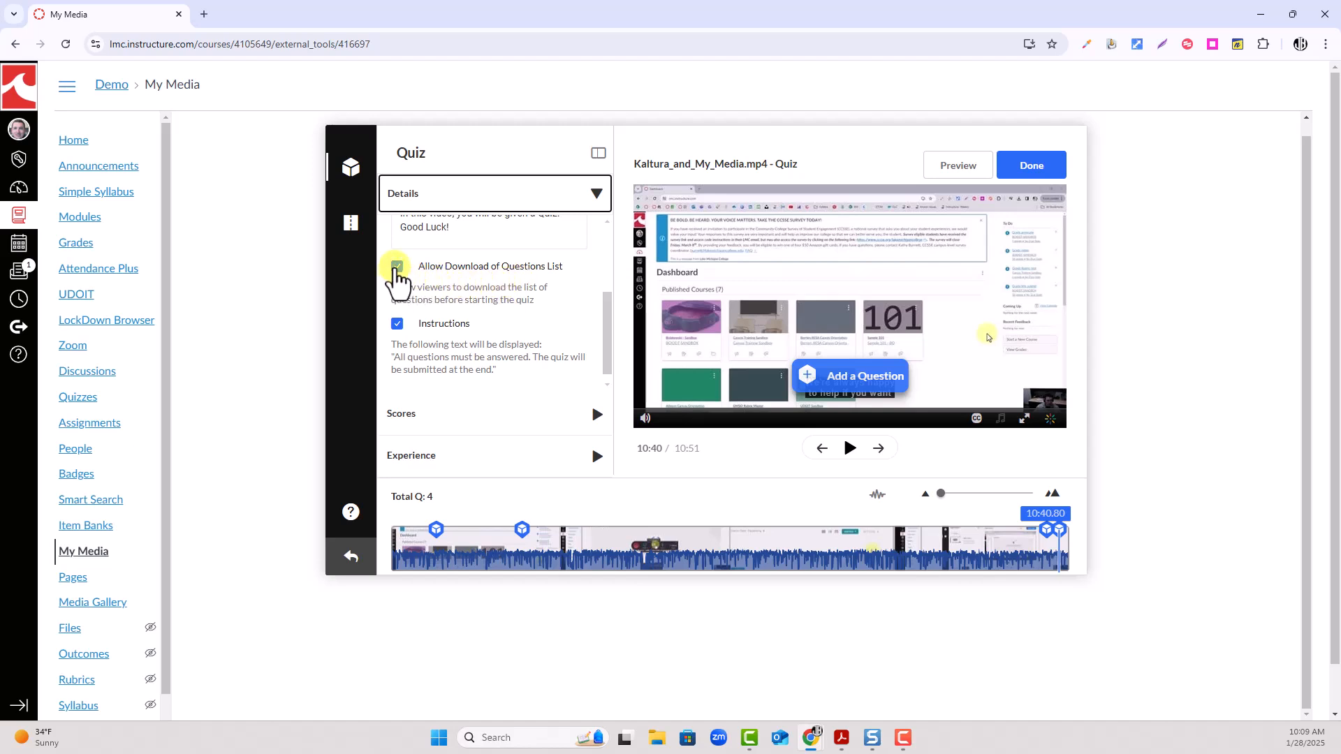
scroll(464, 297, down, 1)
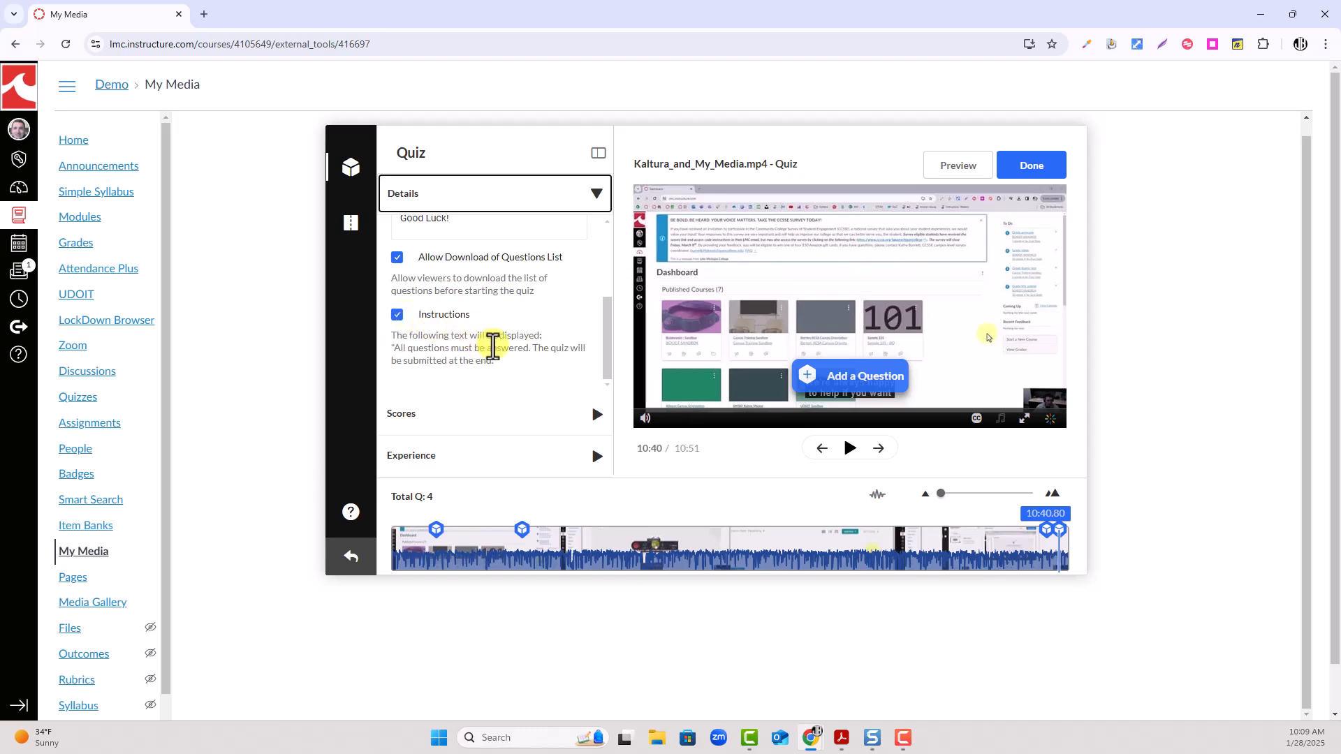
scroll(482, 346, down, 1)
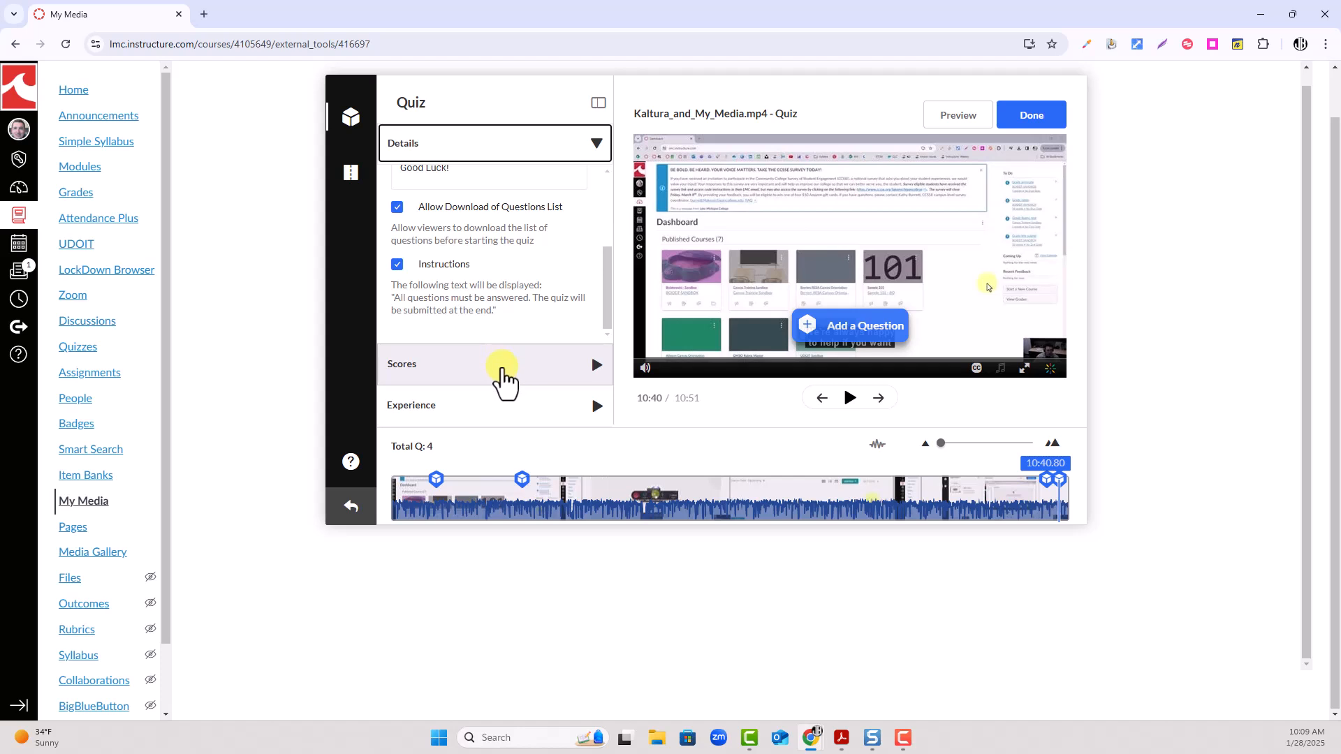
click(502, 367)
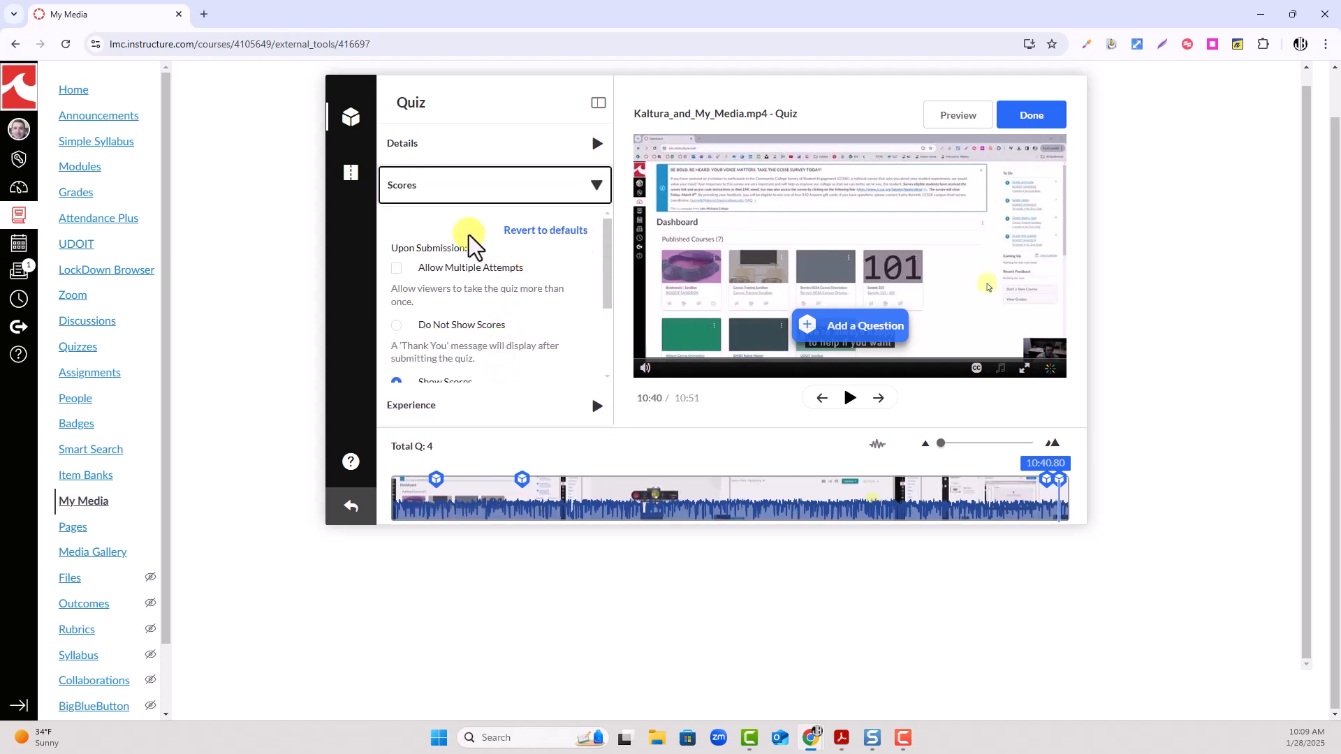
scroll(545, 266, down, 1)
scroll(547, 265, up, 1)
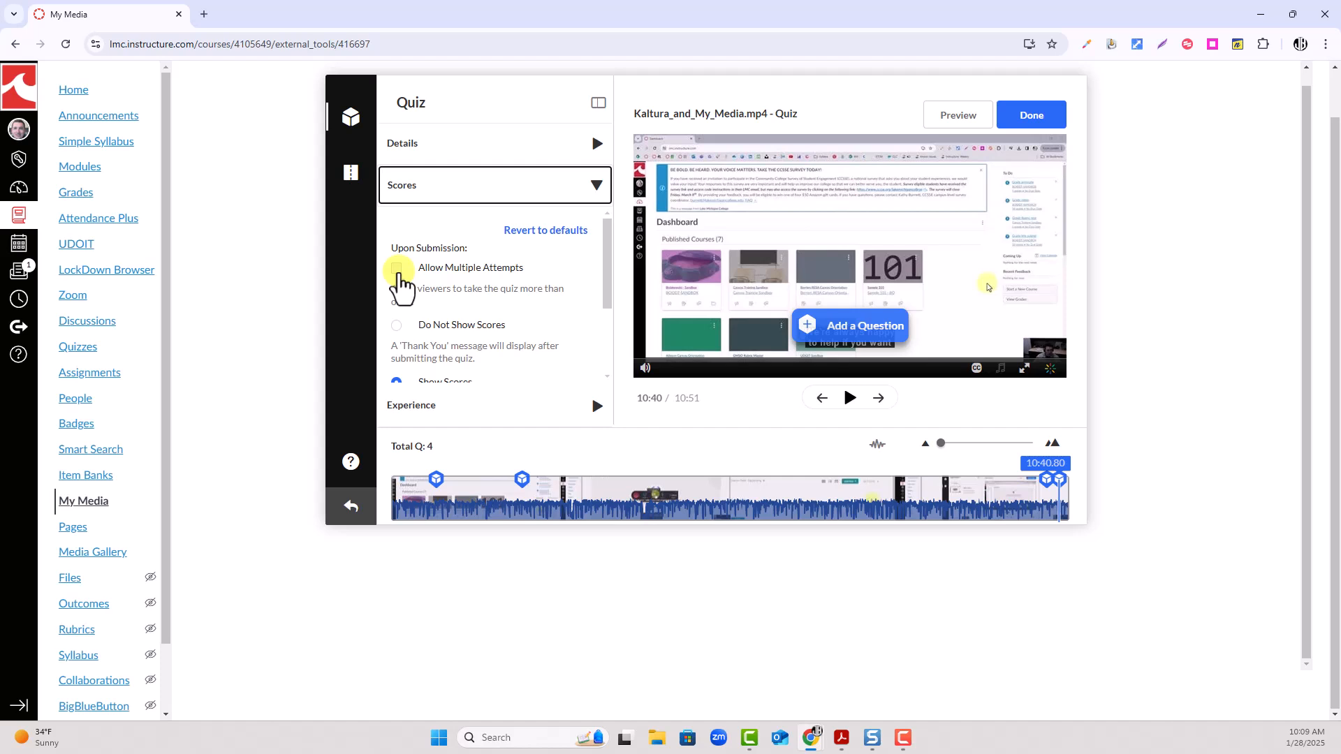
scroll(443, 311, down, 1)
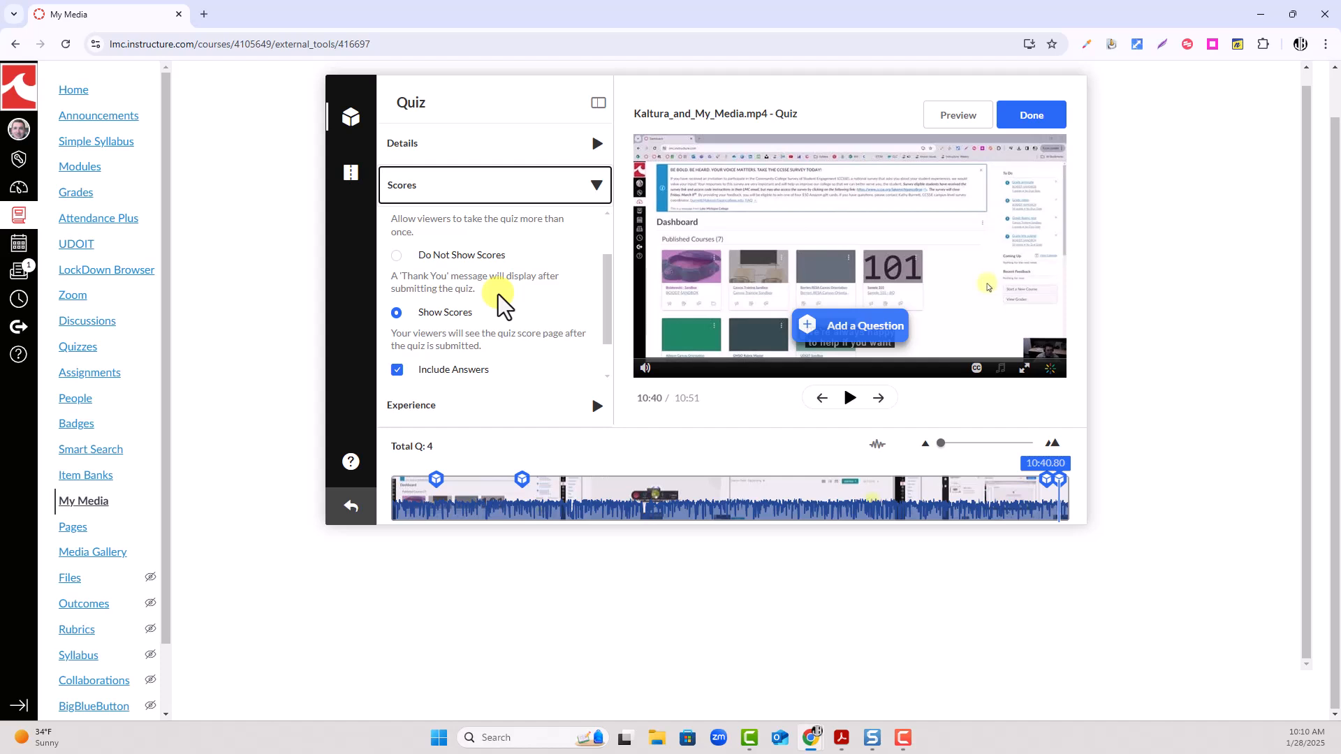
scroll(502, 286, down, 1)
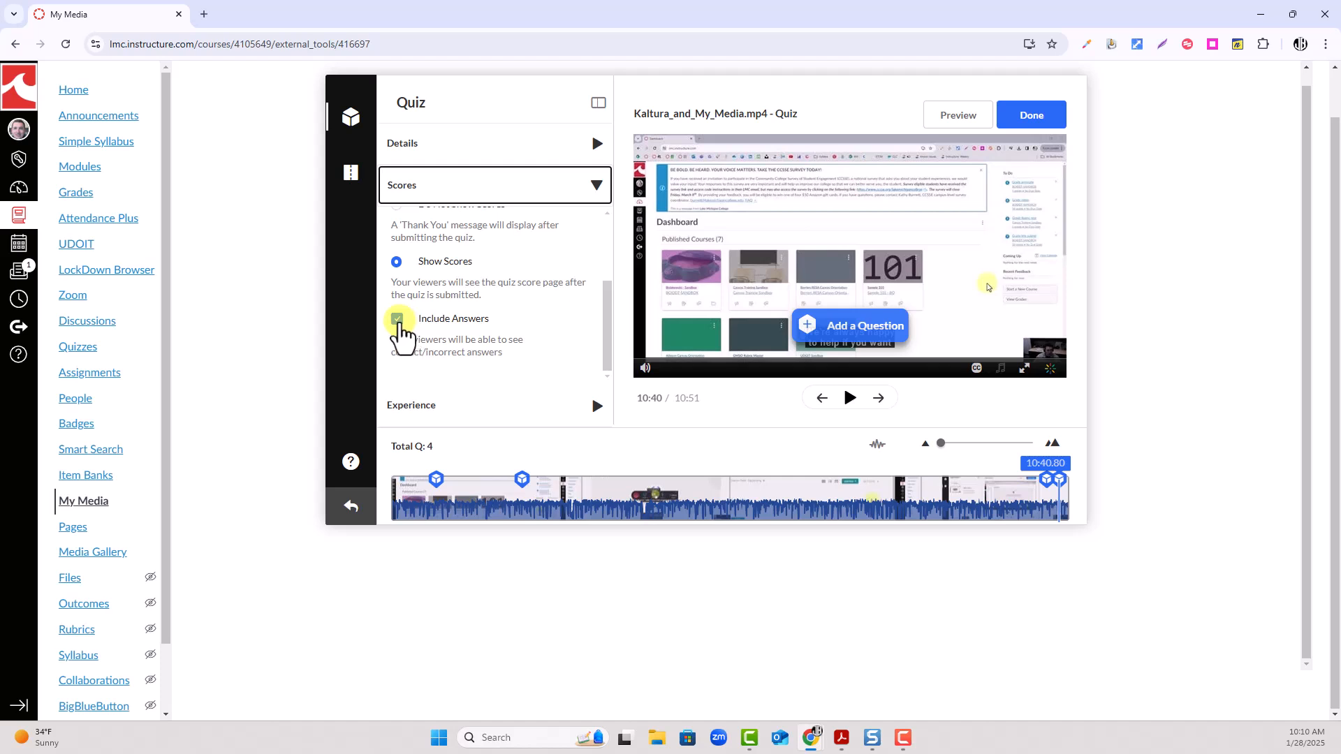
Set the quiz's Experience options to "Do not Allow Skip" and enable "No seeking forward"
click(543, 408)
scroll(465, 279, down, 2)
scroll(475, 283, up, 2)
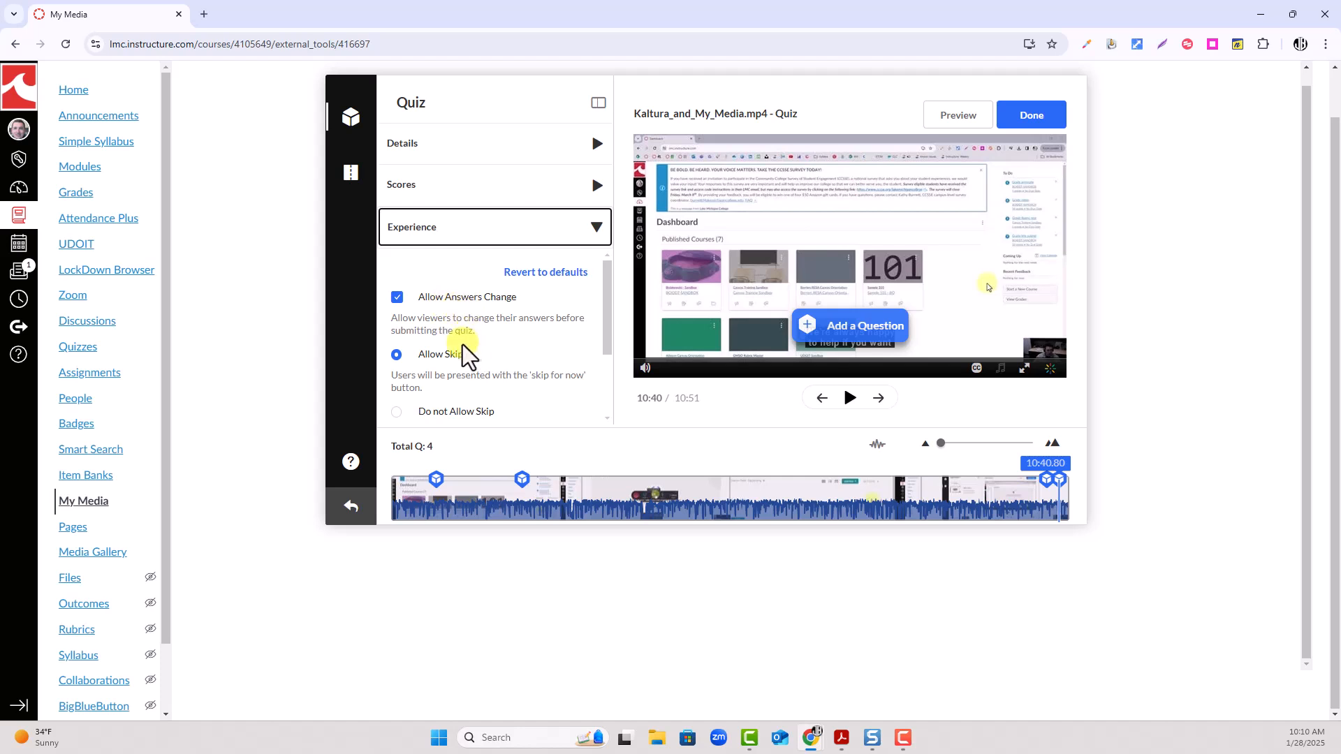
scroll(454, 332, down, 1)
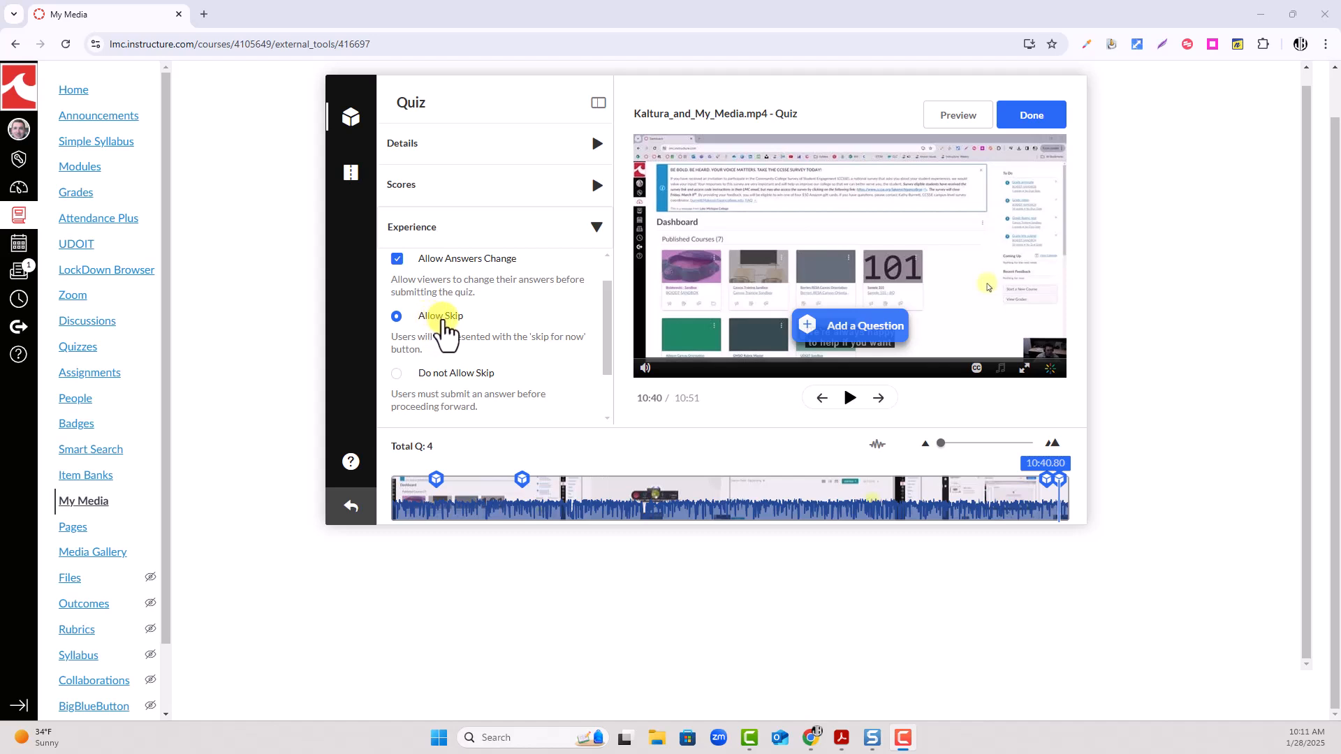
scroll(444, 327, down, 2)
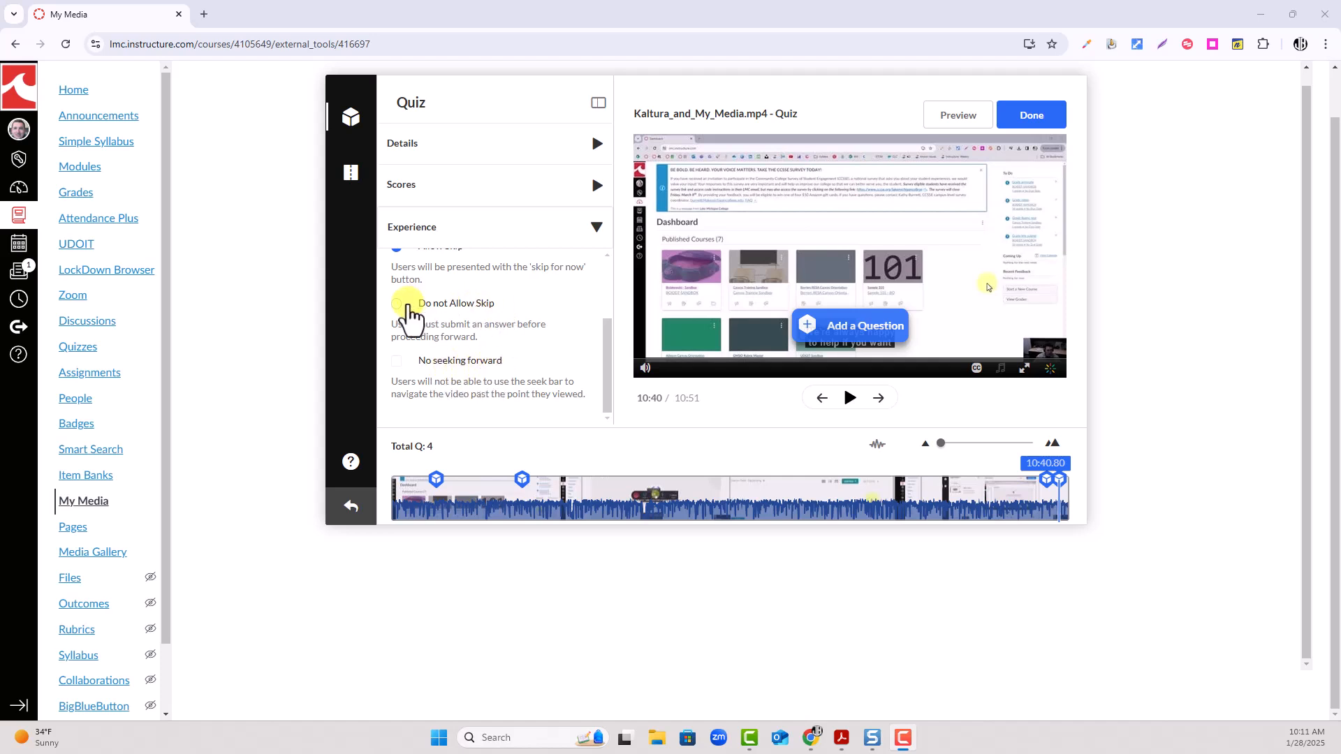
click(397, 304)
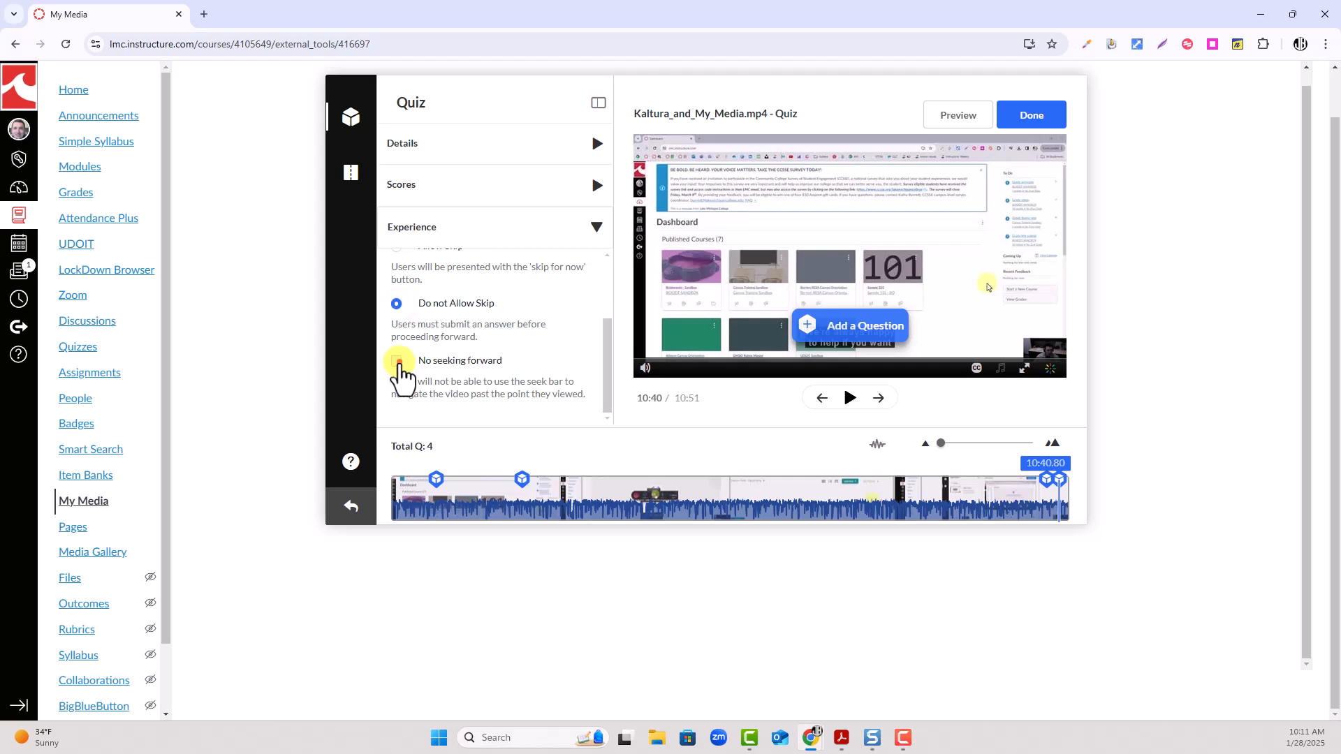
click(398, 362)
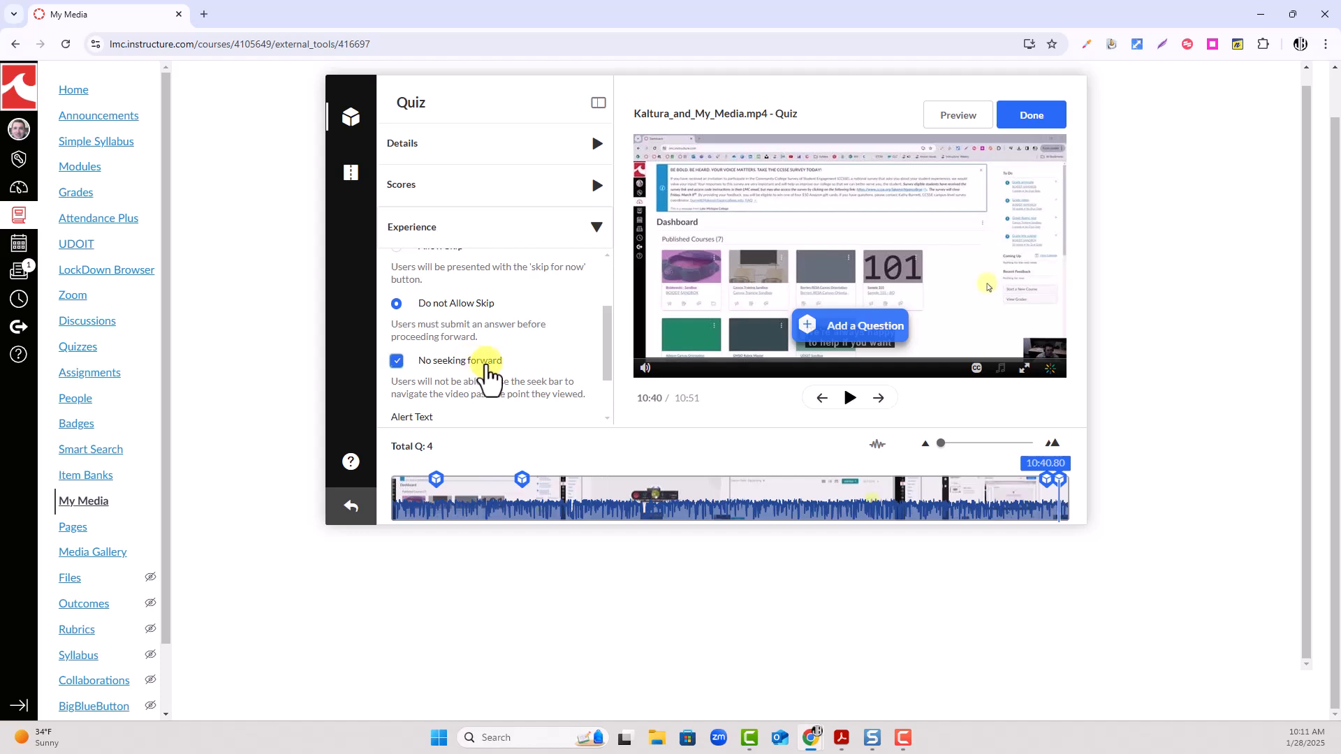
Finish the quiz and return to the My Media list where the new quiz is stored
click(1044, 125)
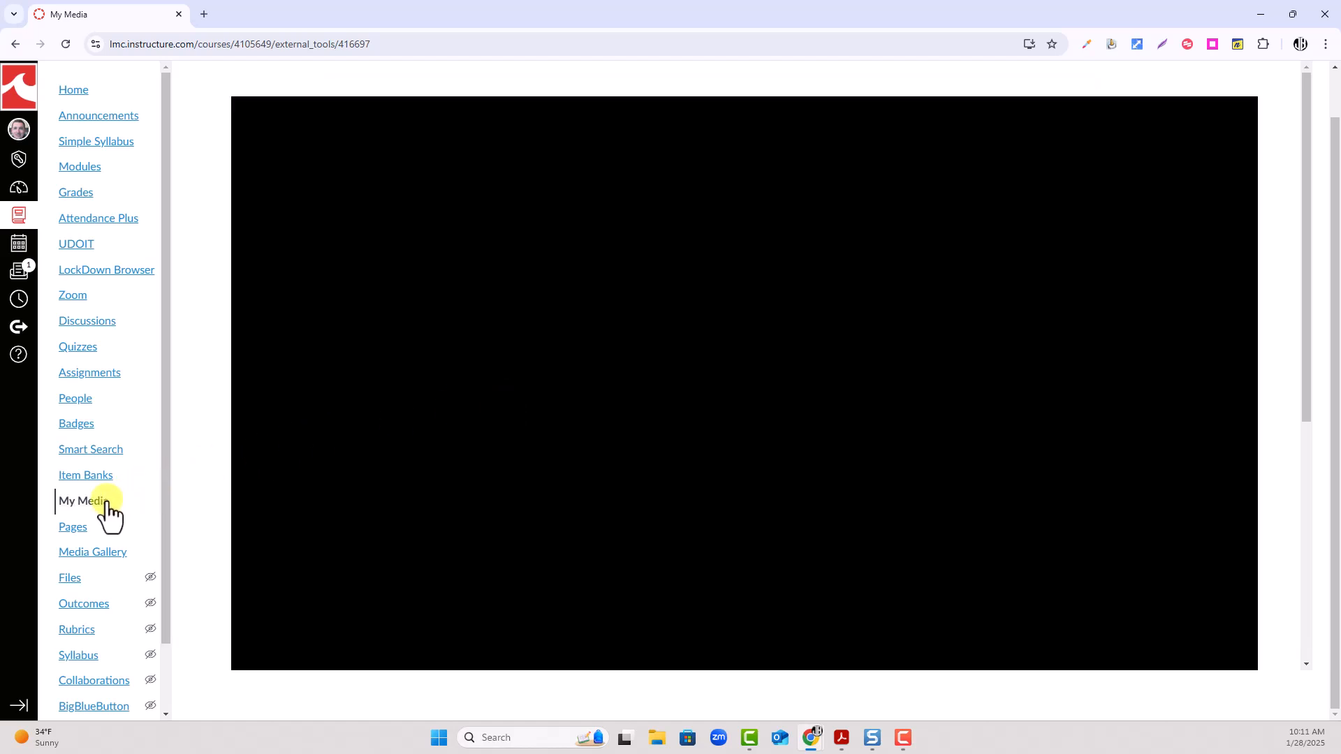
click(101, 501)
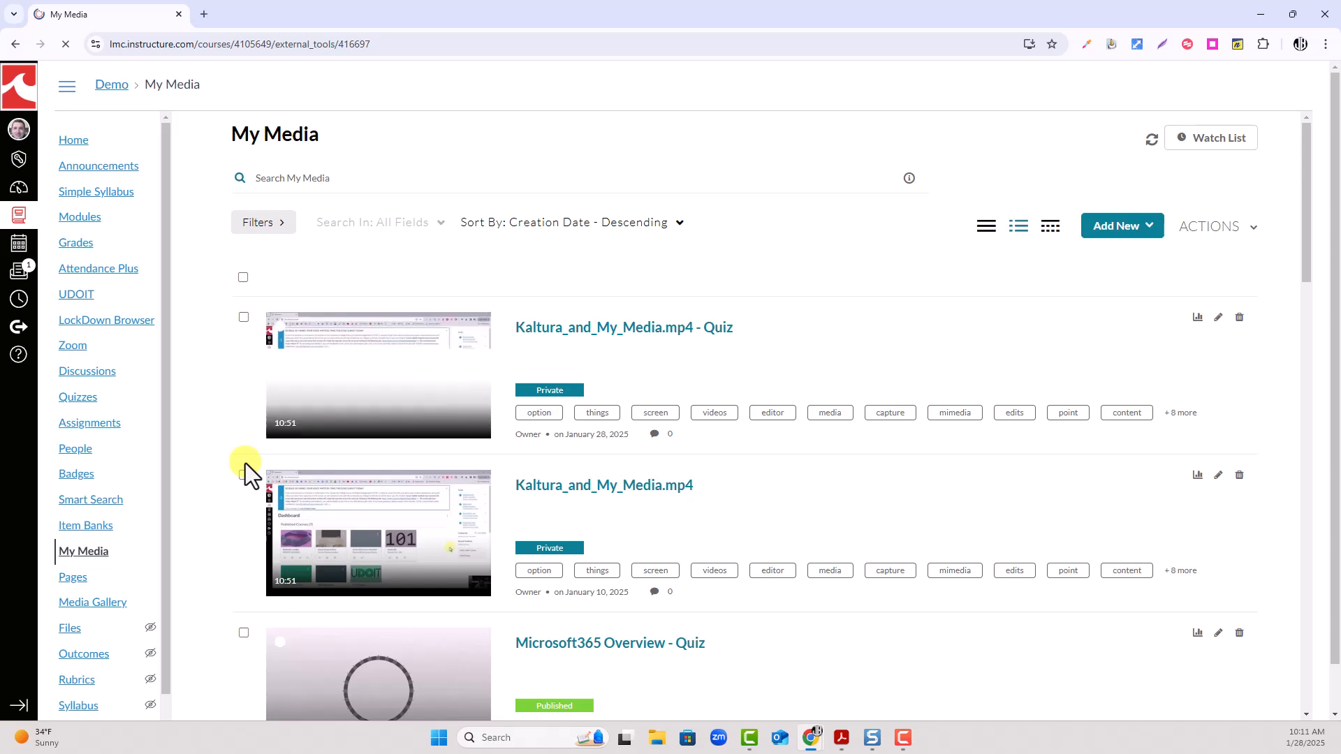
scroll(617, 484, down, 1)
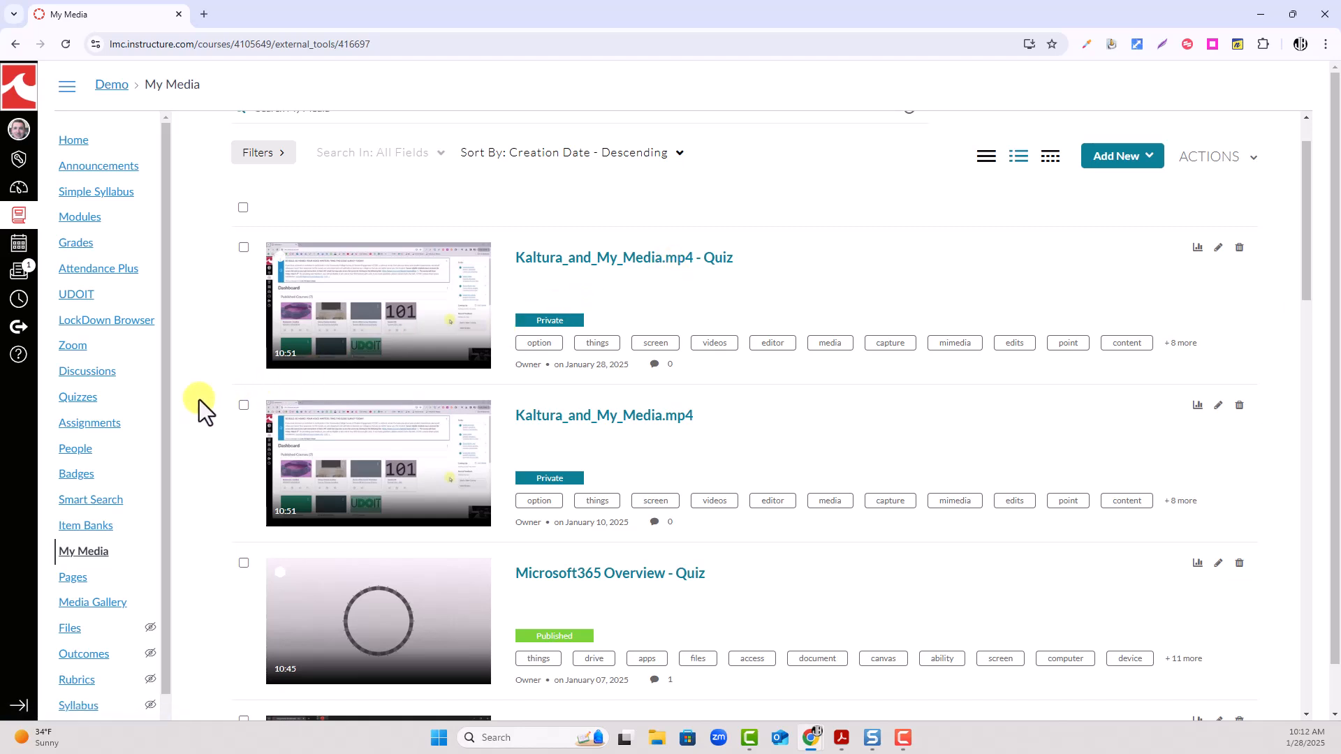
Create a new course assignment named "kaltura" with the description "instructions"
click(106, 423)
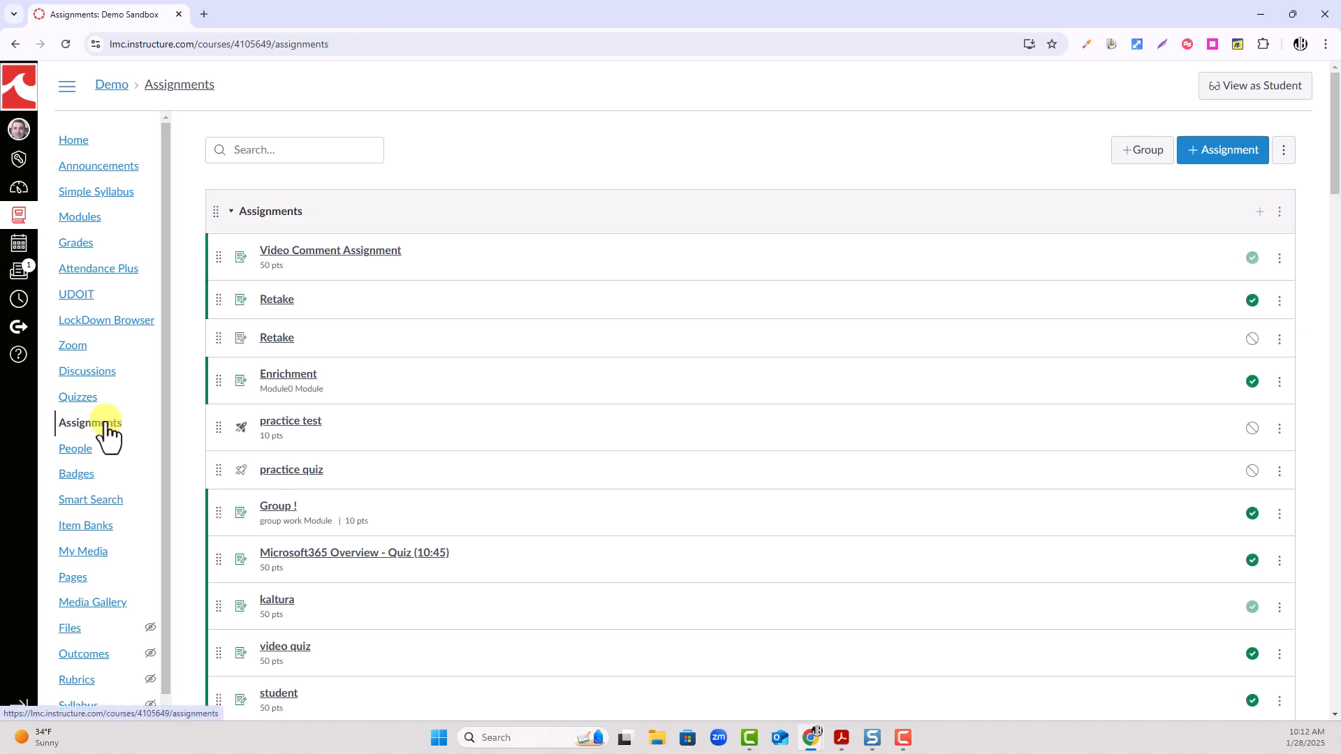
click(1221, 161)
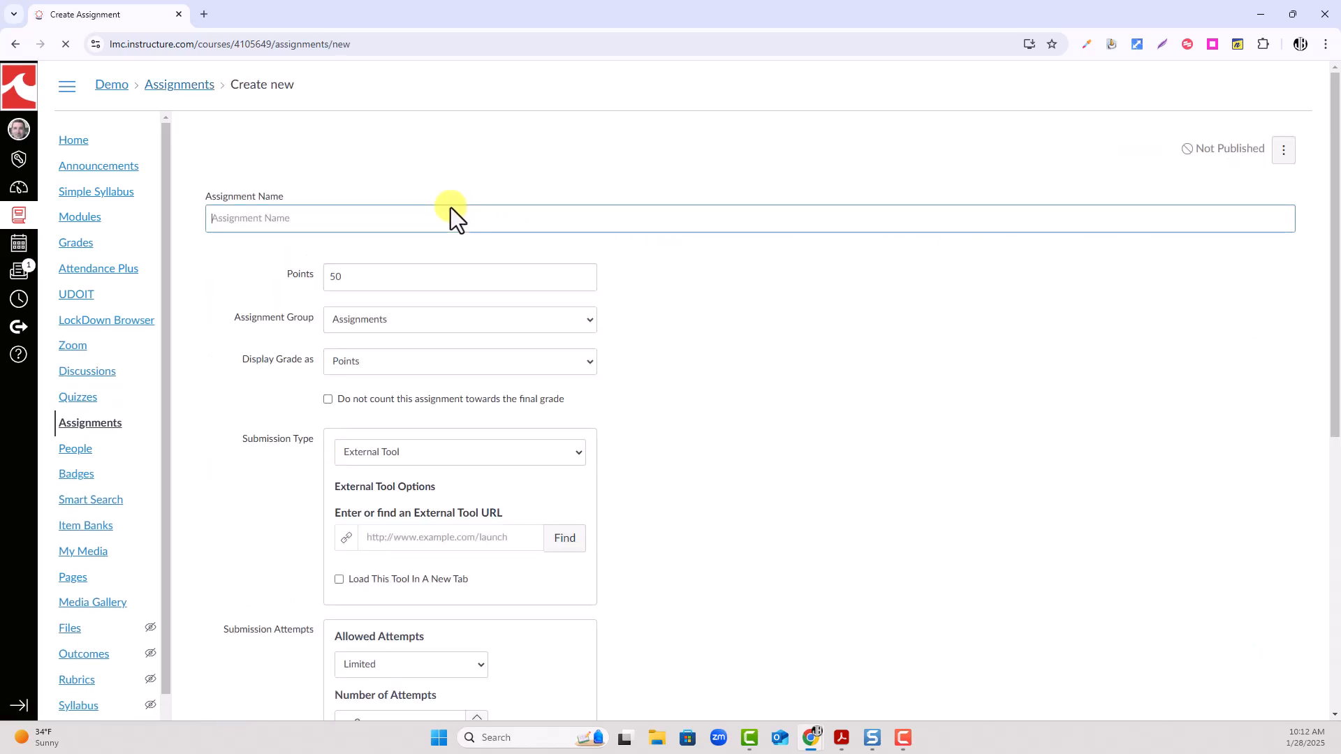
click(435, 217)
text(kaltura)
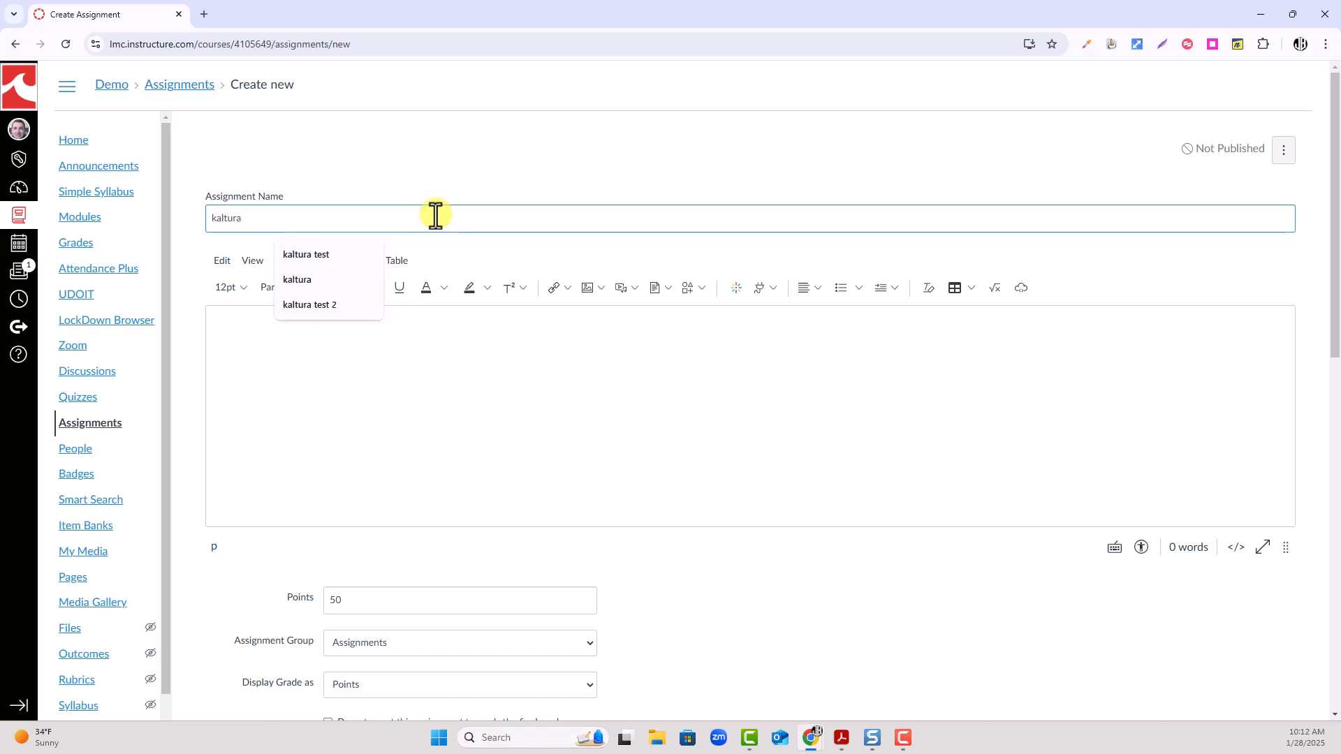
click(457, 347)
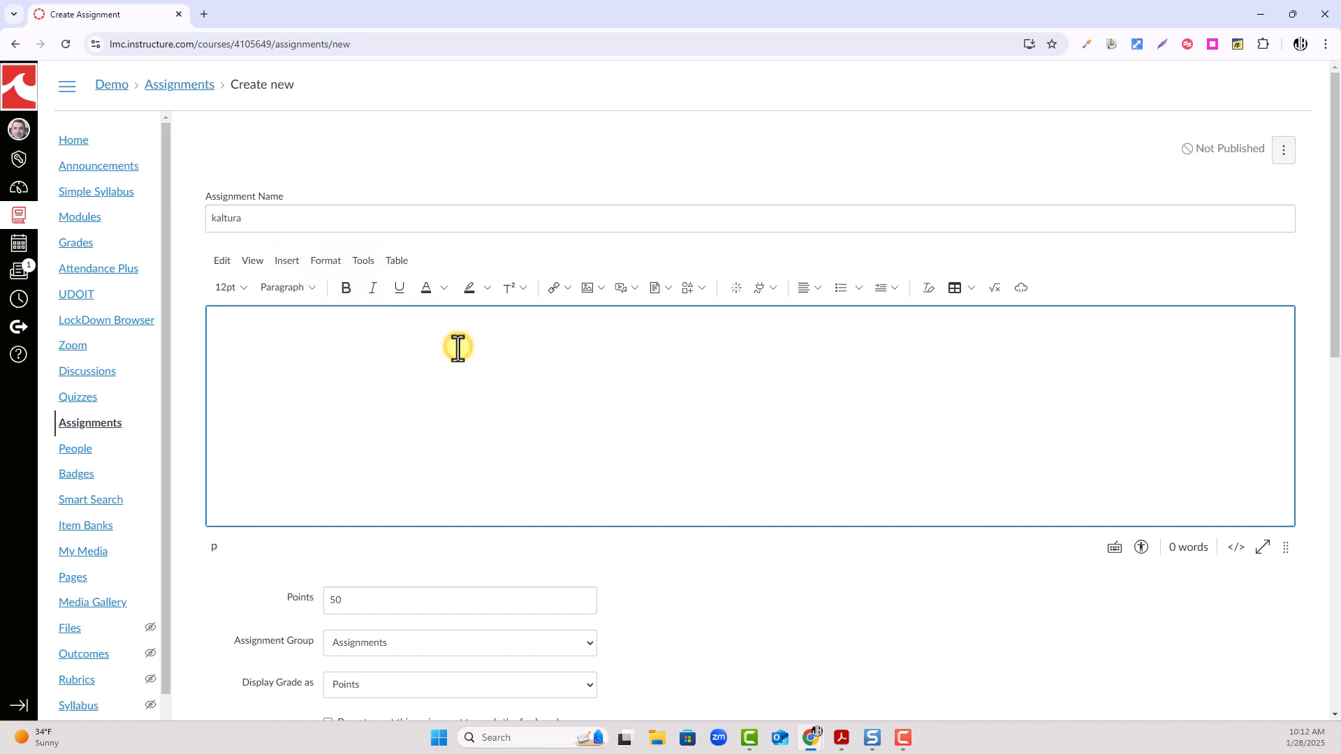
text(instructions)
Keep External Tool as the assignment's submission type and choose Kaltura Video Quiz as the tool
scroll(608, 407, down, 6)
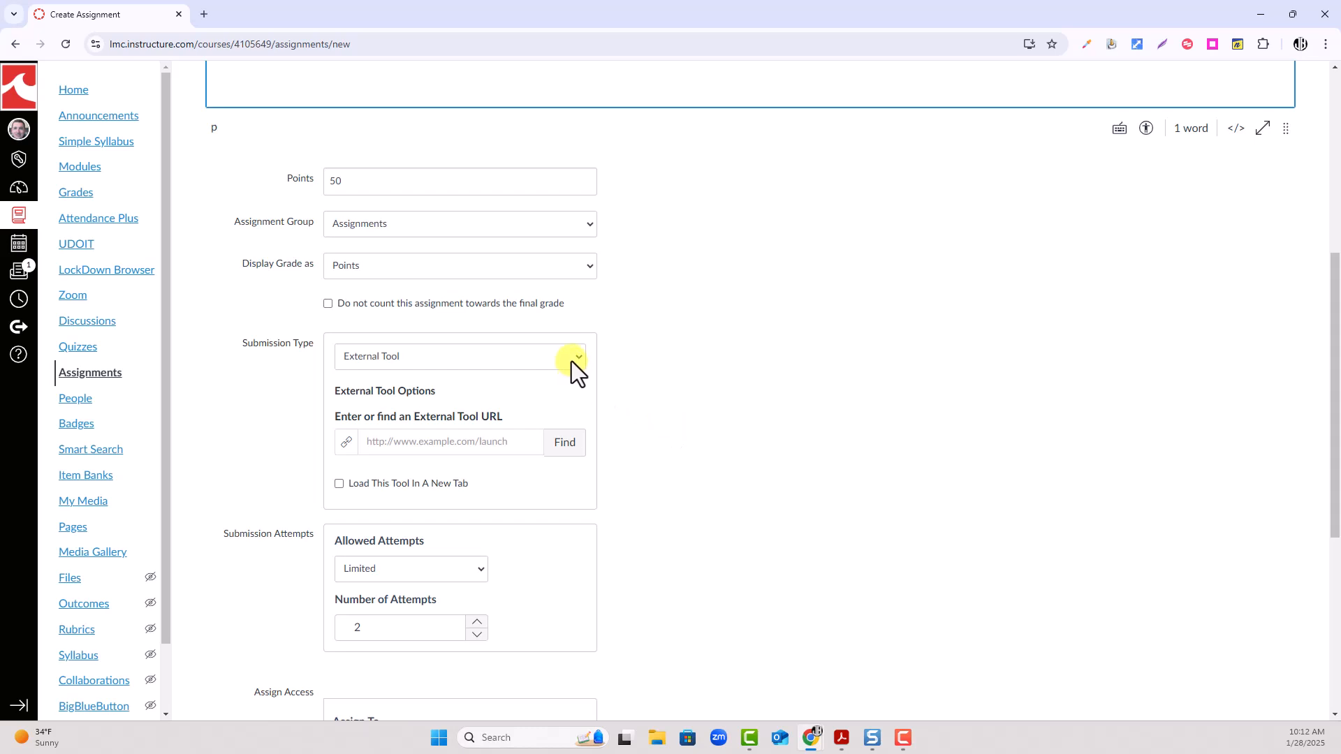
click(567, 454)
click(572, 360)
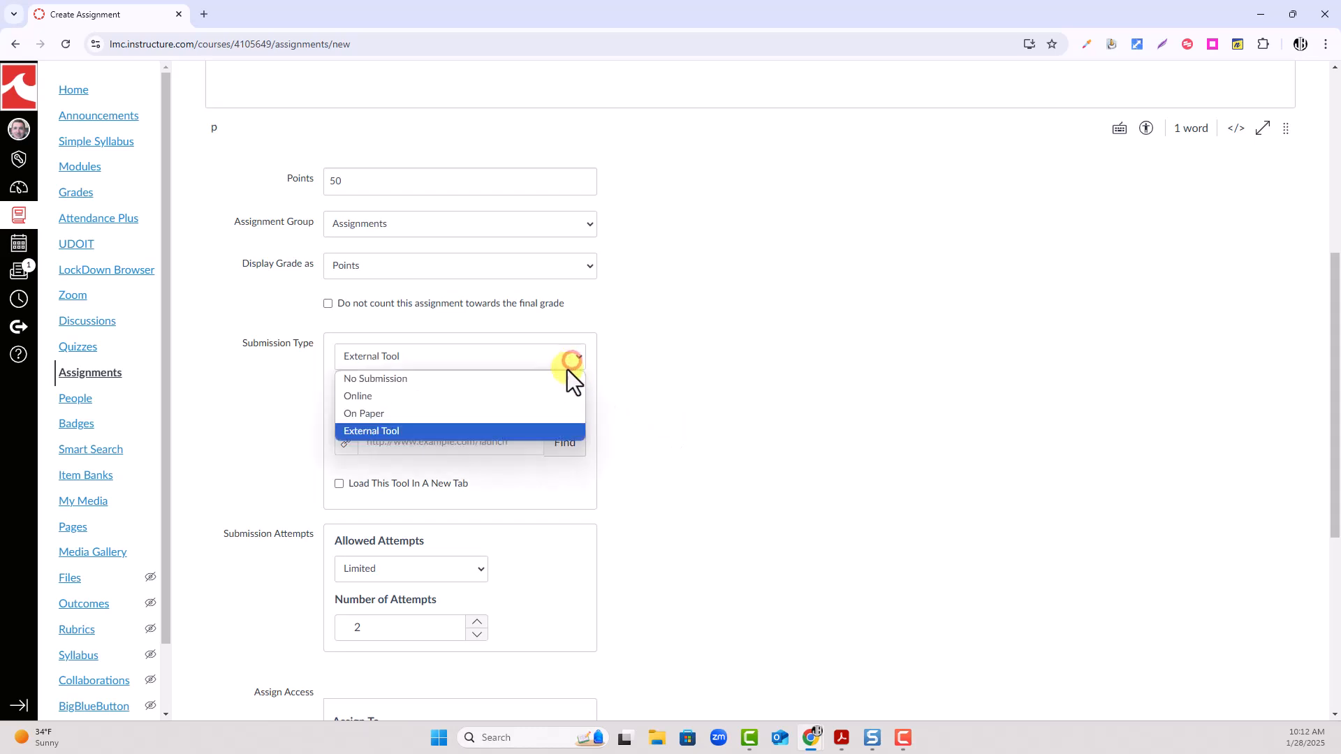
click(549, 429)
click(561, 451)
scroll(693, 437, down, 6)
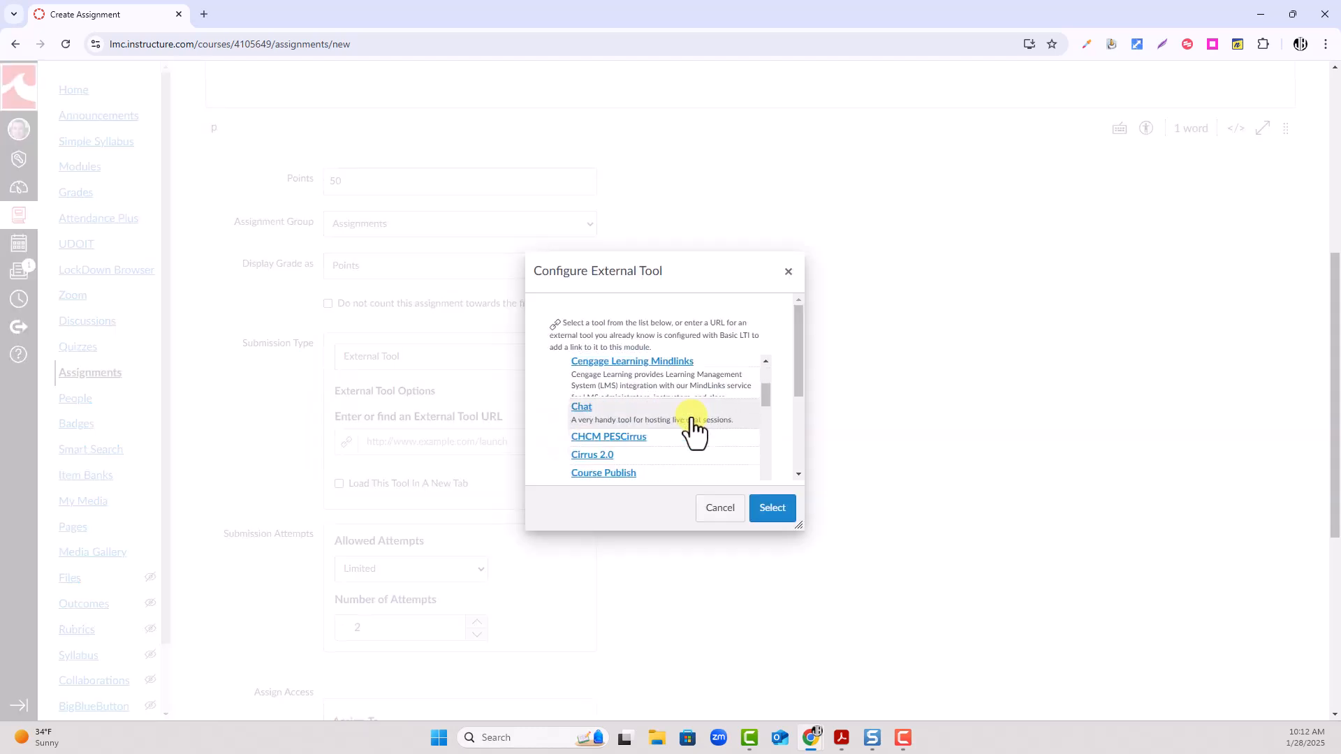
scroll(690, 426, down, 5)
scroll(690, 427, up, 2)
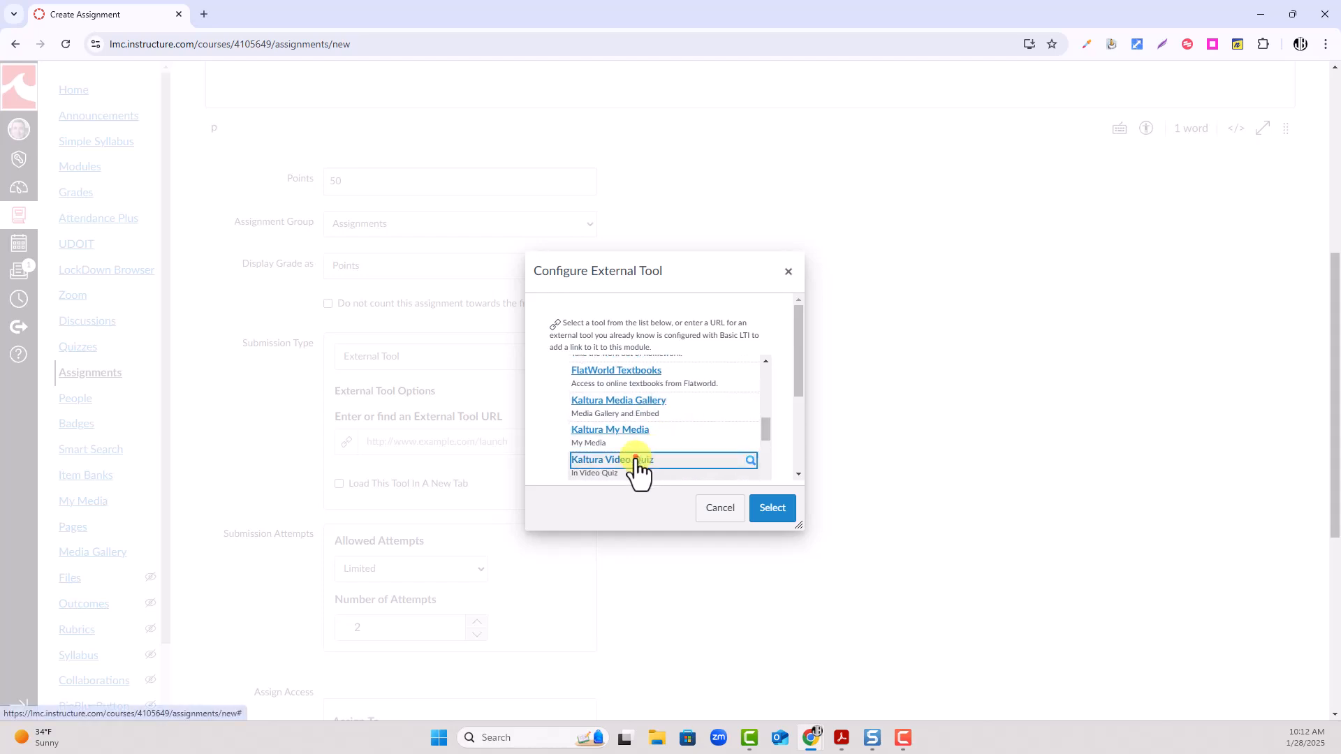
click(637, 462)
Link the "Kaltura_and_My_Media.mp4 - Quiz" video to the assignment and confirm the external tool selection
scroll(756, 458, down, 10)
scroll(757, 458, up, 15)
scroll(756, 458, up, 1)
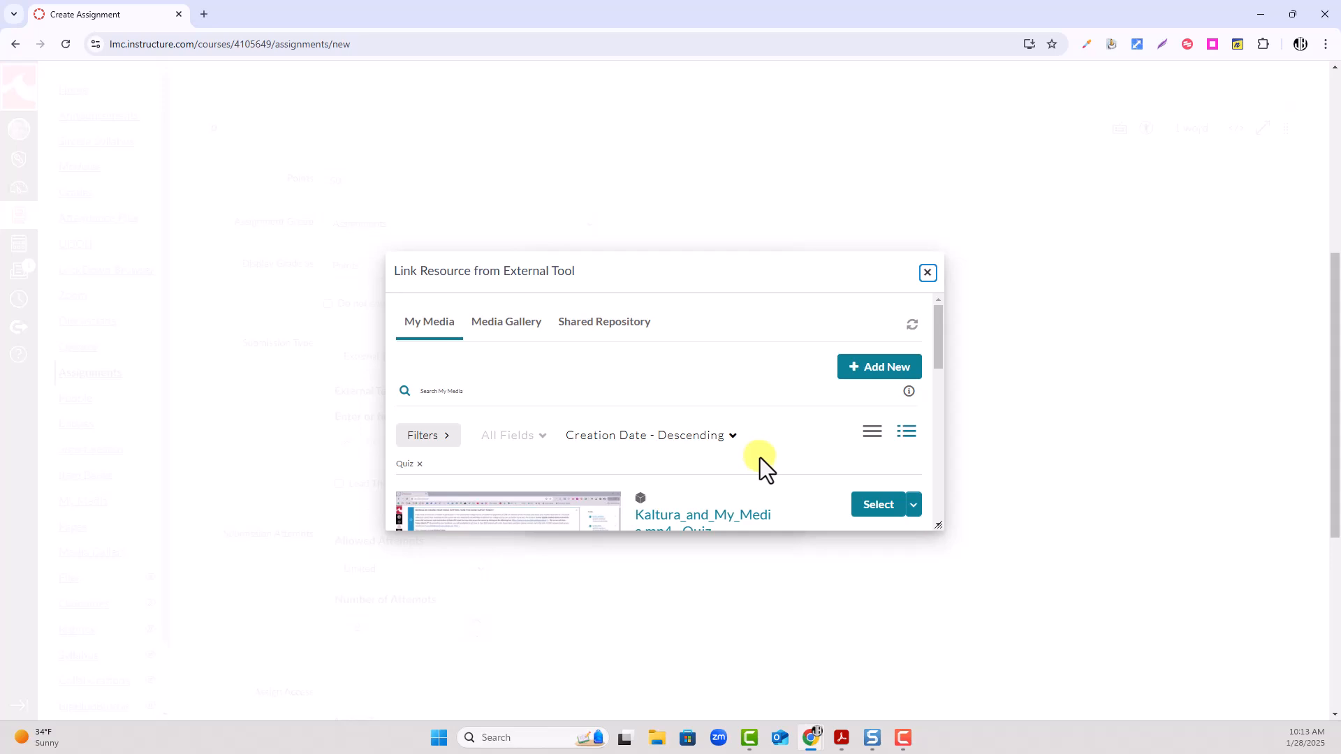
scroll(764, 458, down, 1)
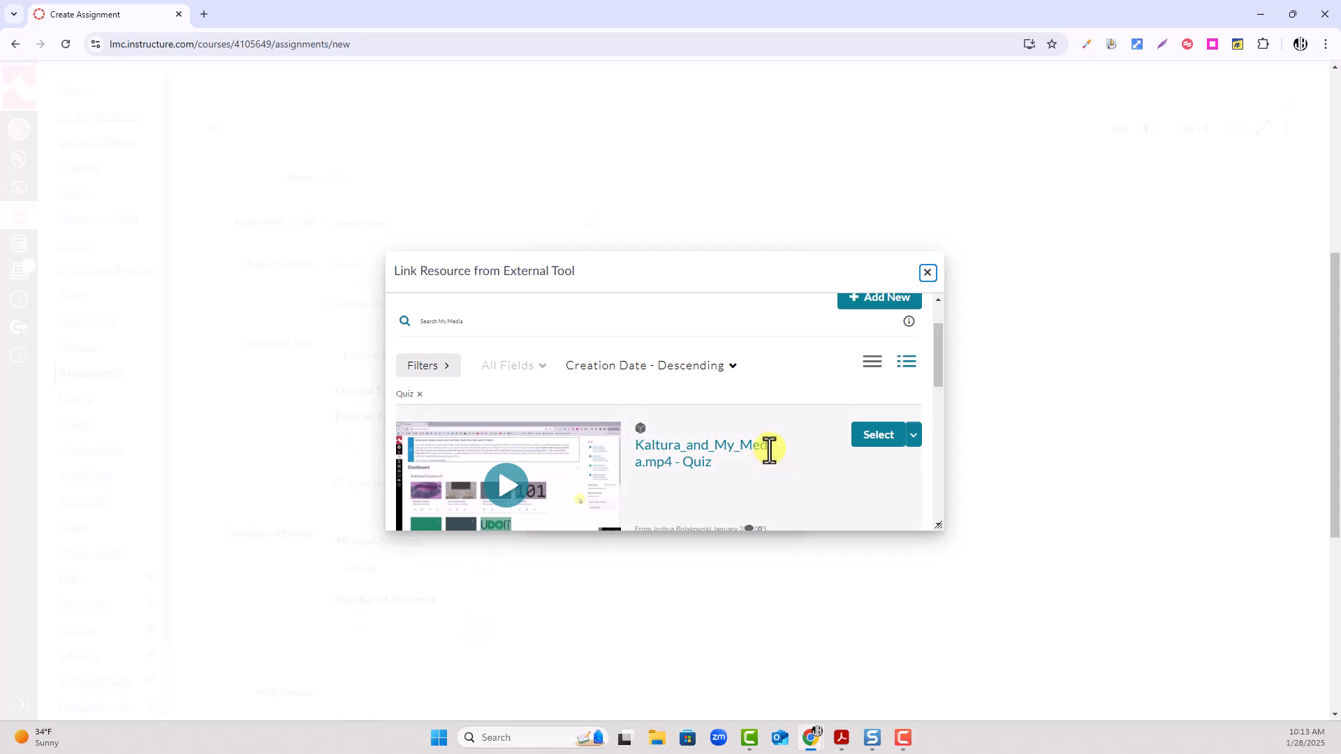
scroll(769, 450, down, 1)
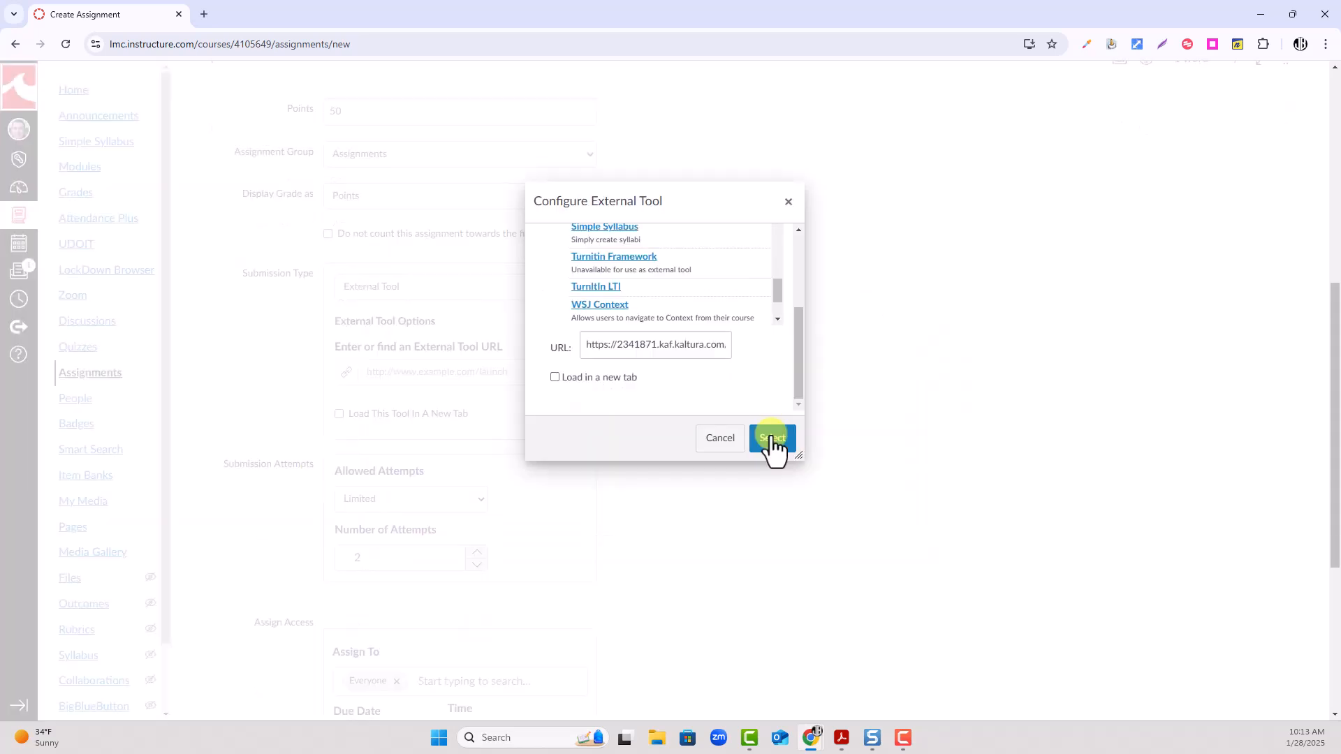
click(771, 440)
Save and publish the assignment with its remaining settings left as they are
scroll(705, 408, down, 2)
scroll(705, 408, up, 2)
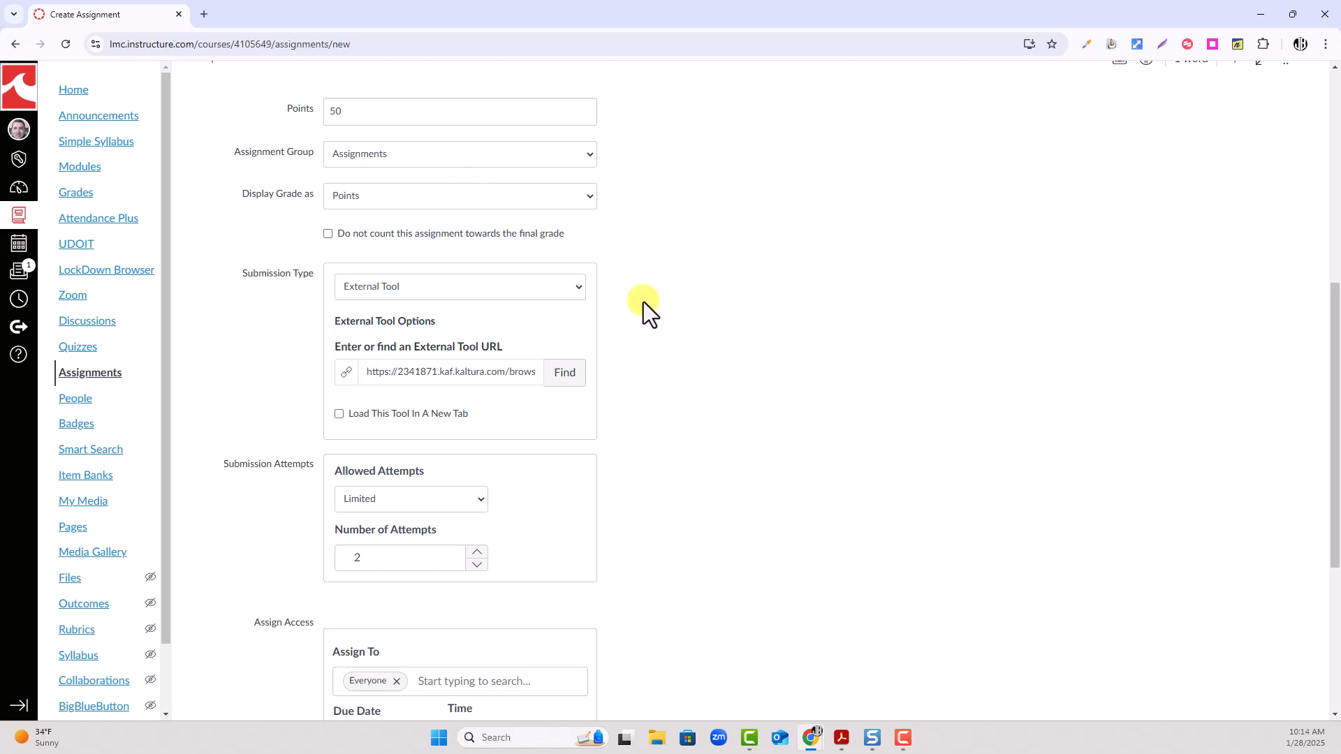
scroll(640, 296, down, 3)
scroll(572, 377, down, 2)
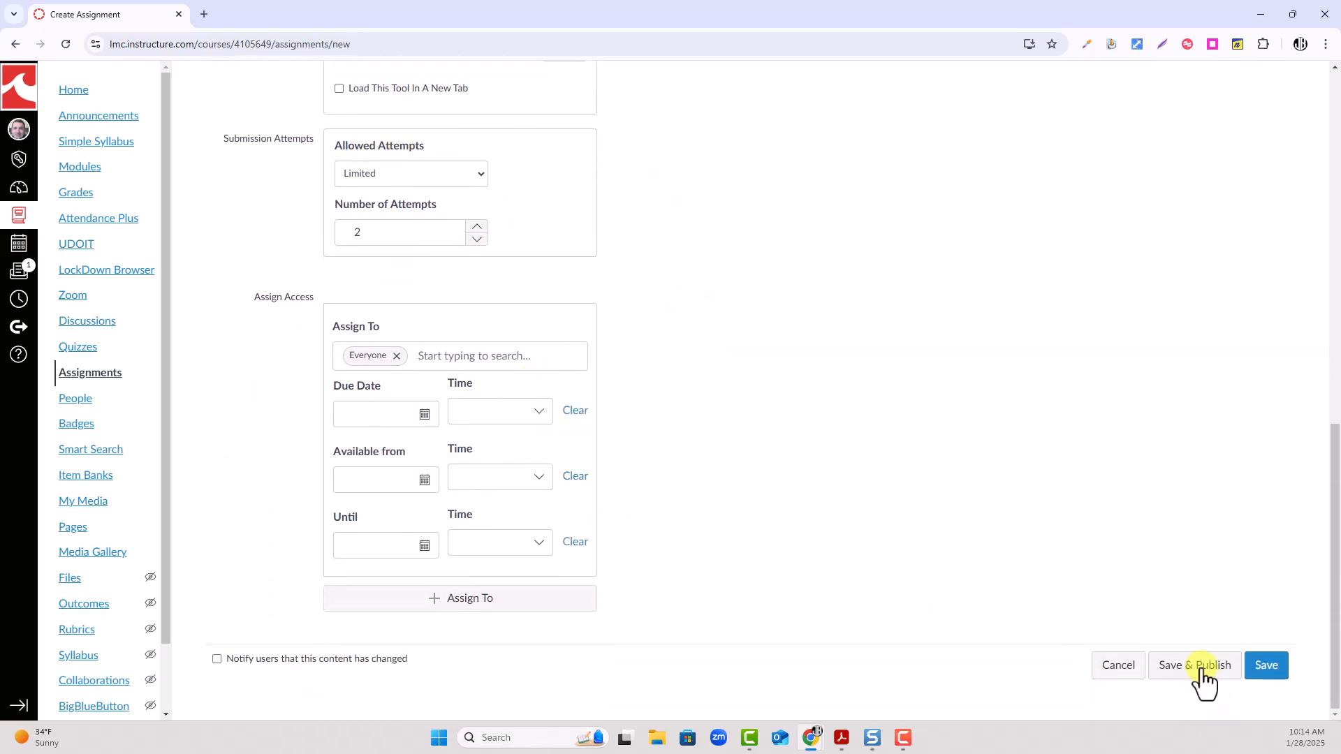
click(1200, 667)
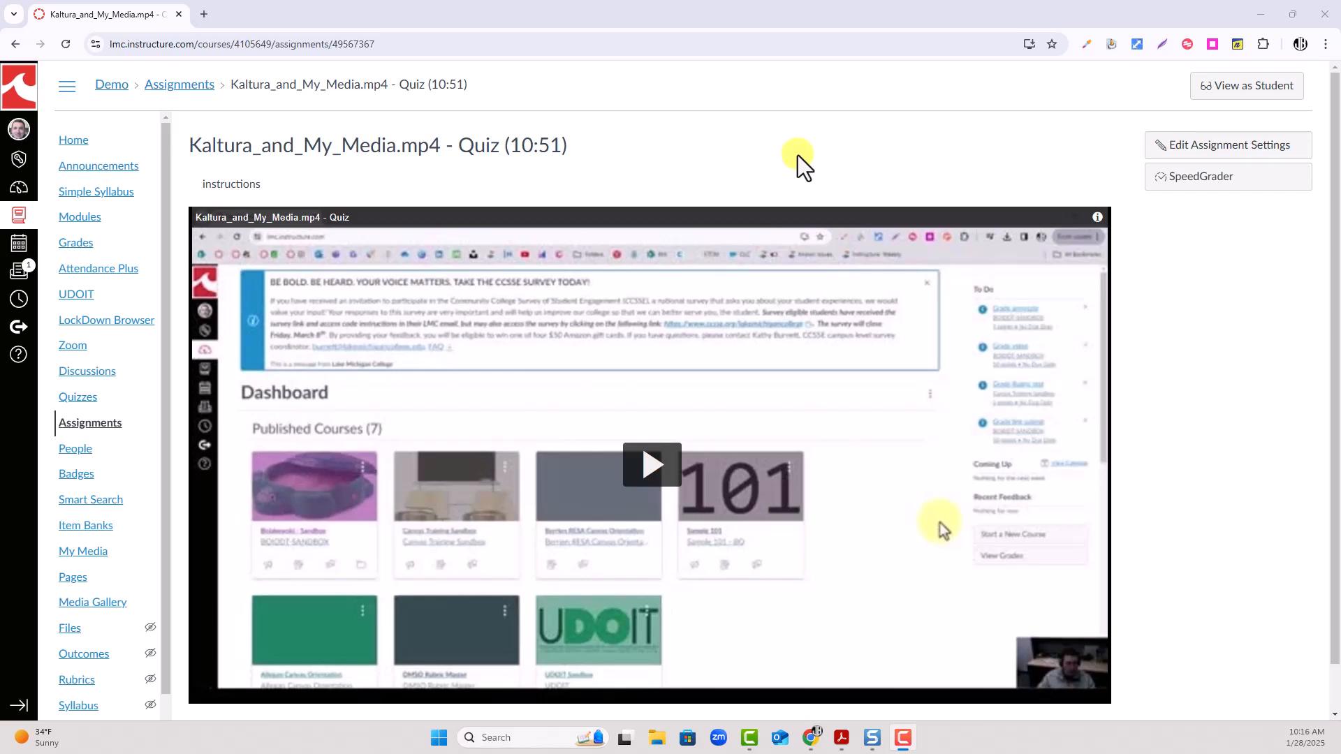
Restore down the current browser window and maximize the incognito window showing the Canvas Dashboard
click(1291, 16)
click(1067, 32)
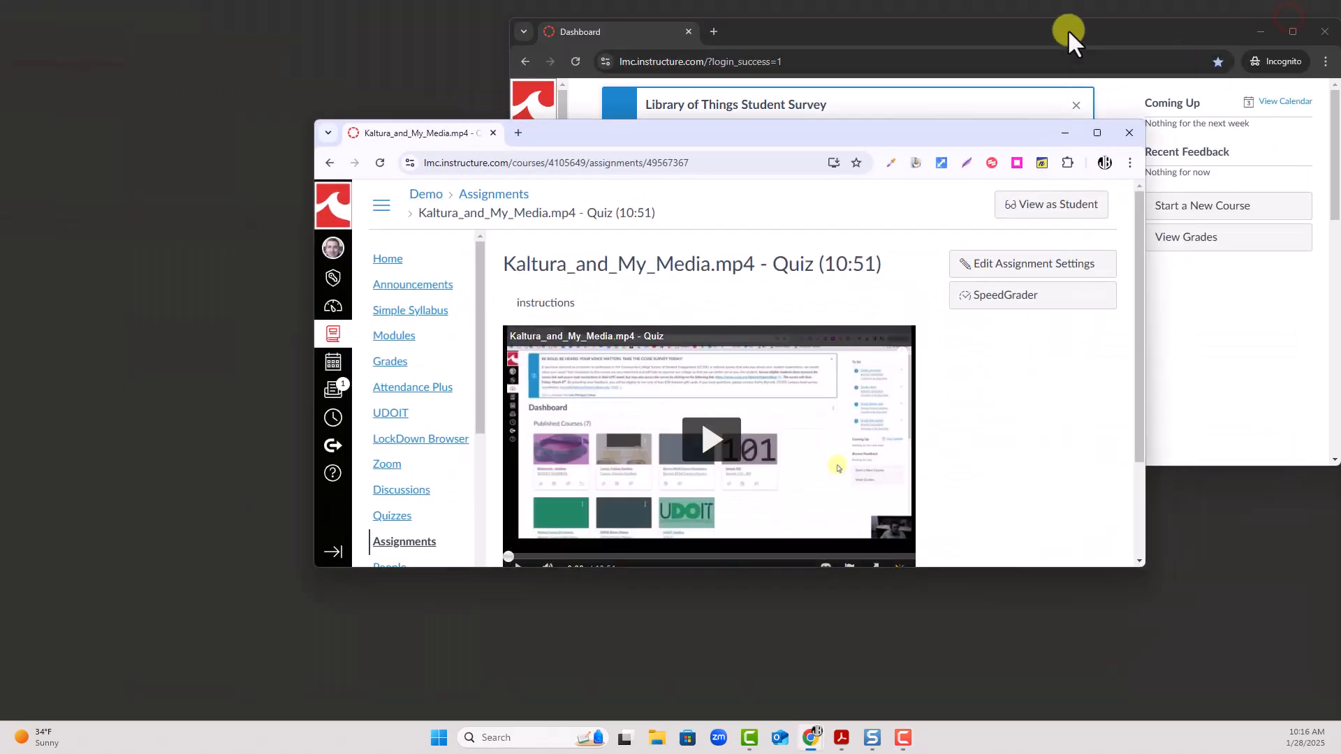
double_click(1067, 28)
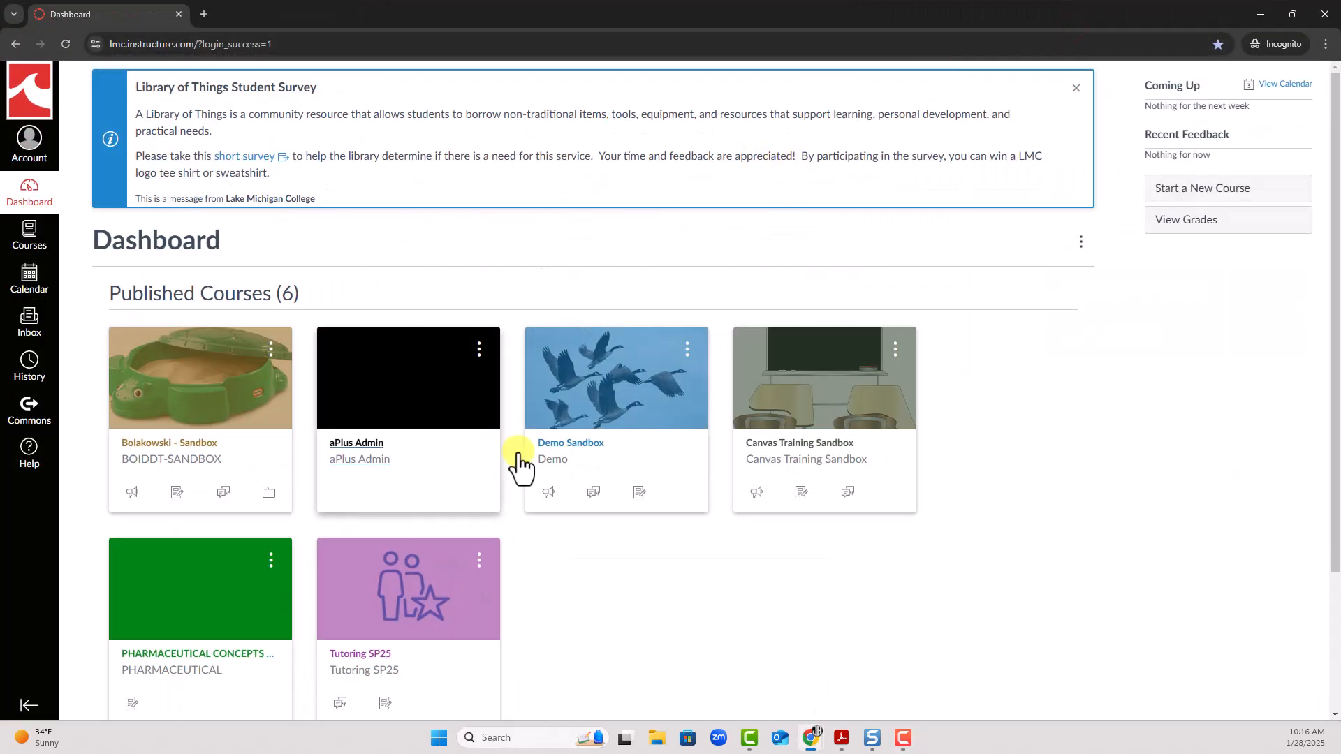
Open the Demo Sandbox course's "Kaltura_and_My_Media.mp4 - Quiz" assignment, play the video and continue past the welcome page
click(570, 447)
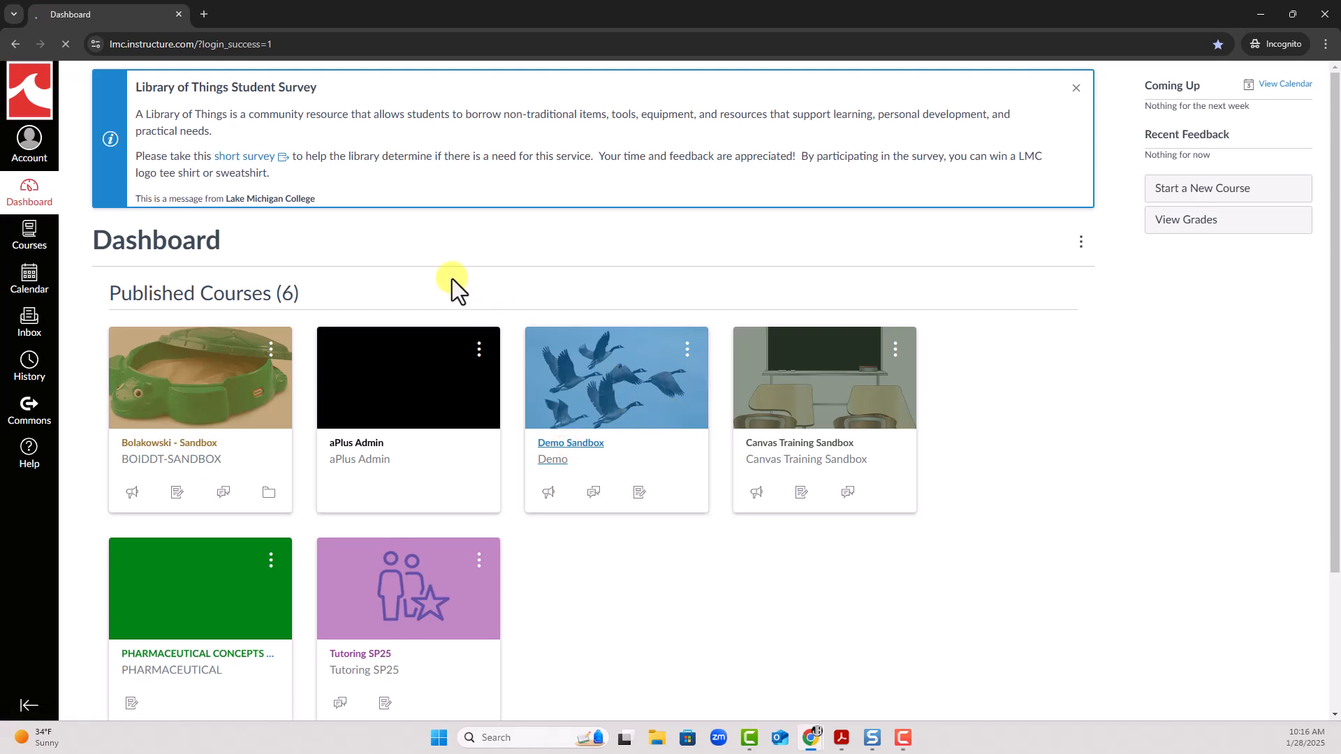
click(130, 426)
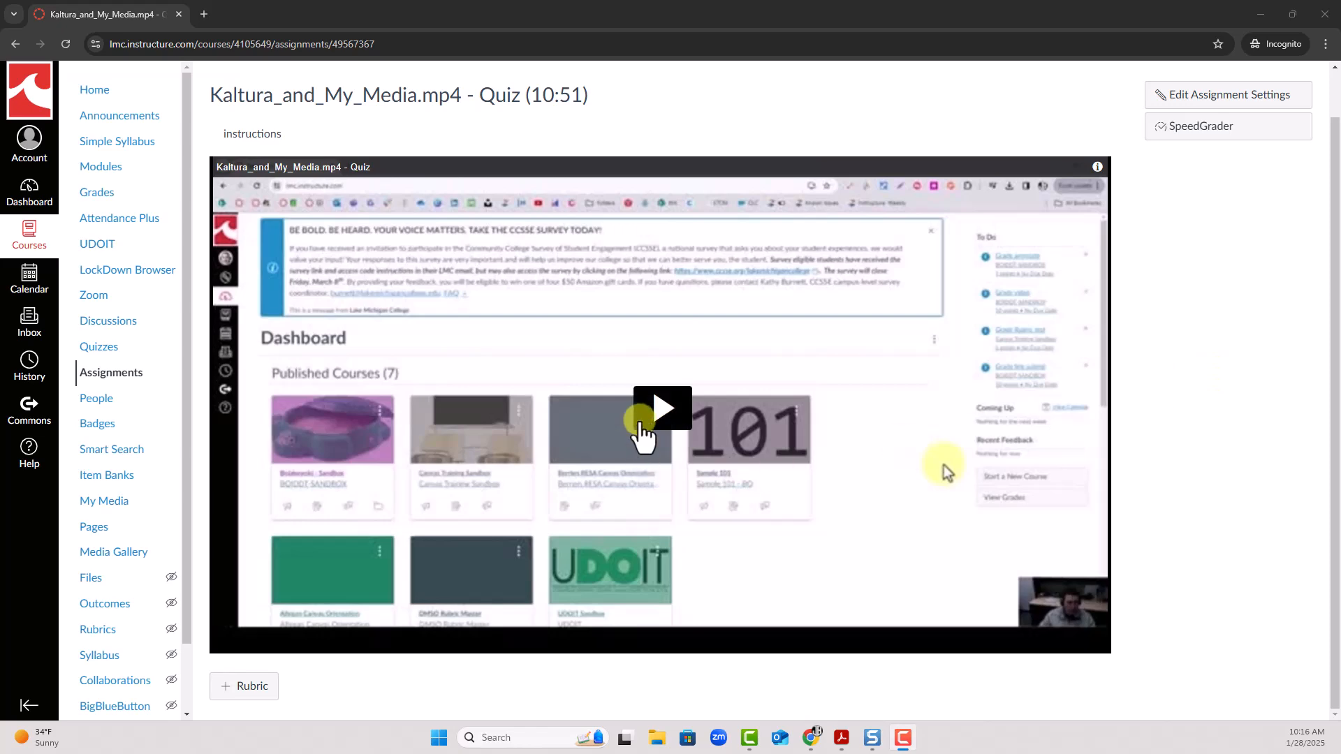
click(659, 404)
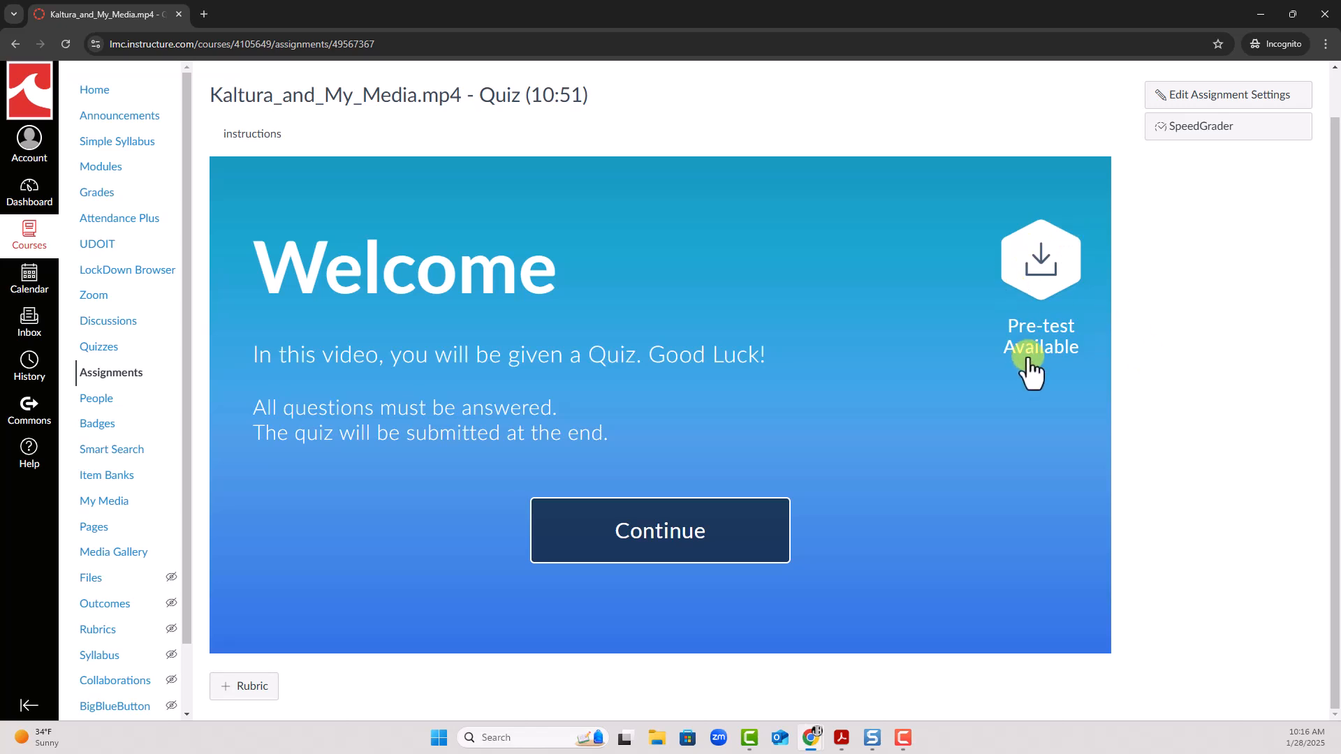
click(624, 542)
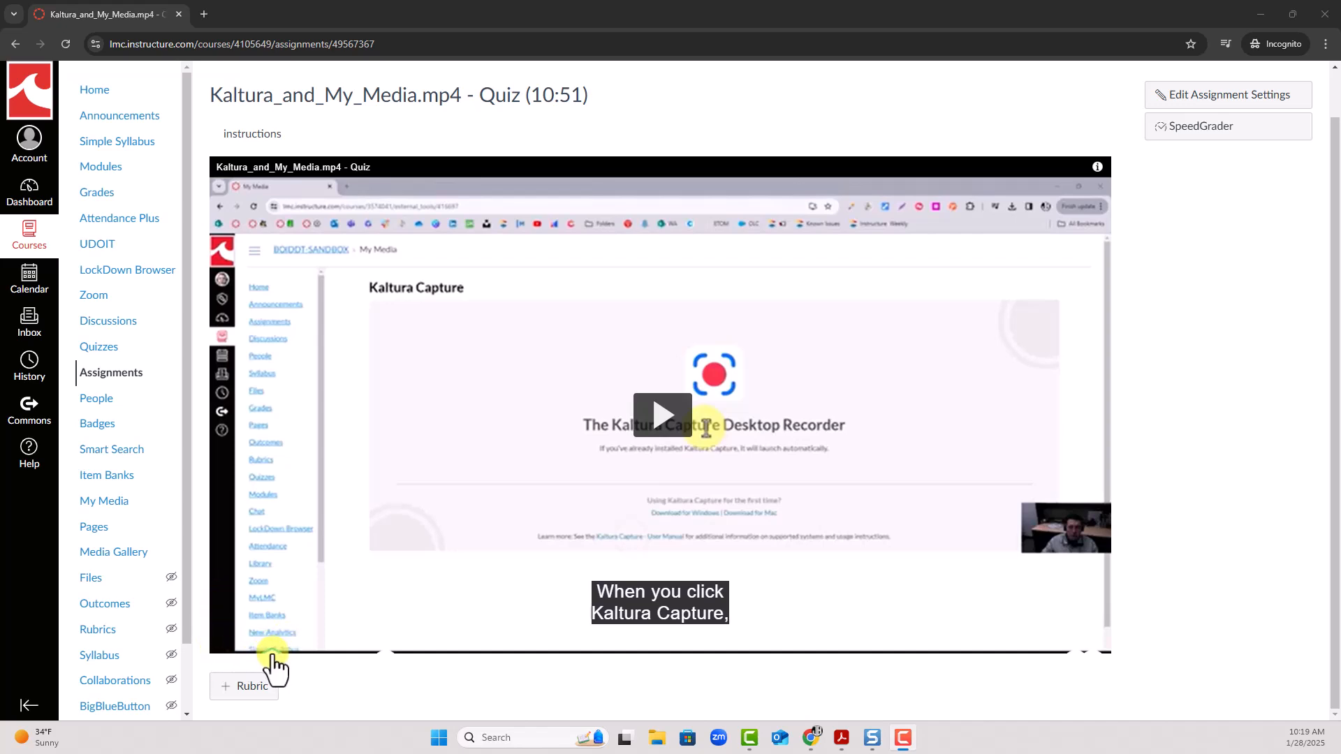
Jump to the video's first quiz question and answer it with option a
click(273, 653)
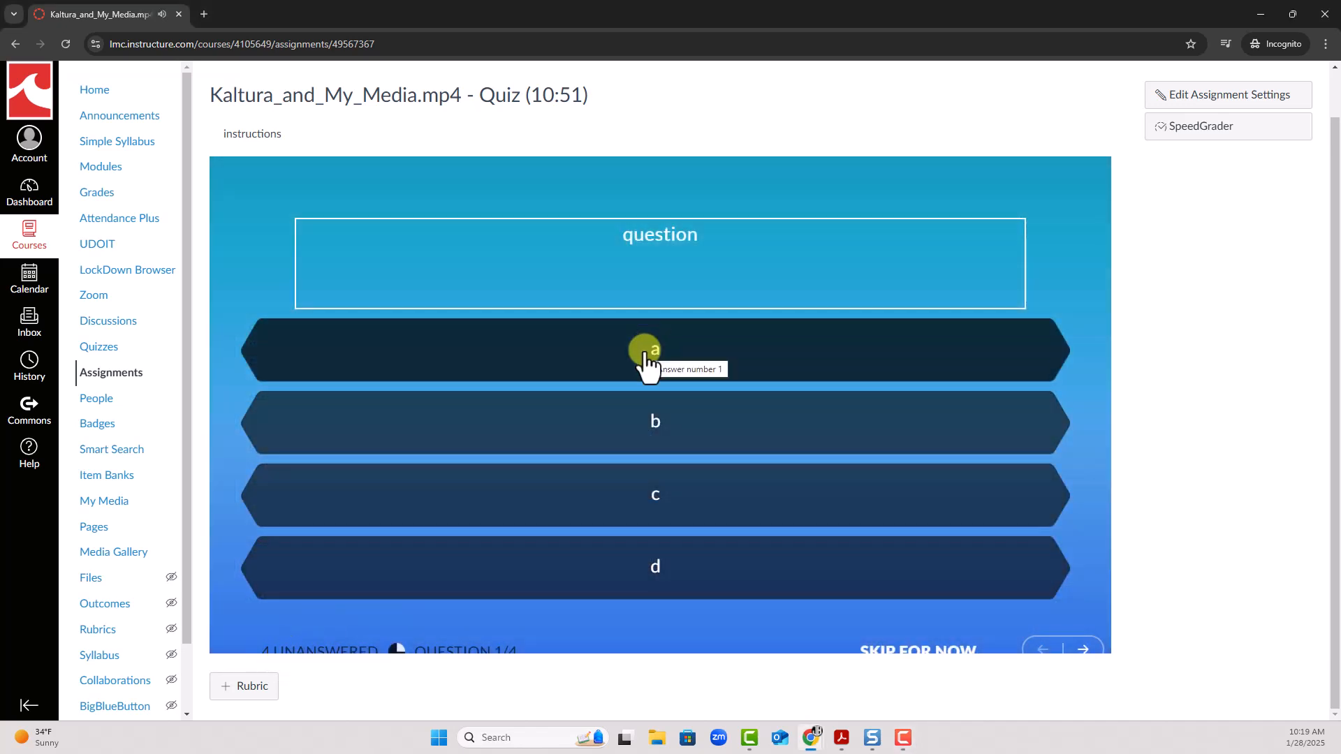
click(646, 359)
click(1033, 363)
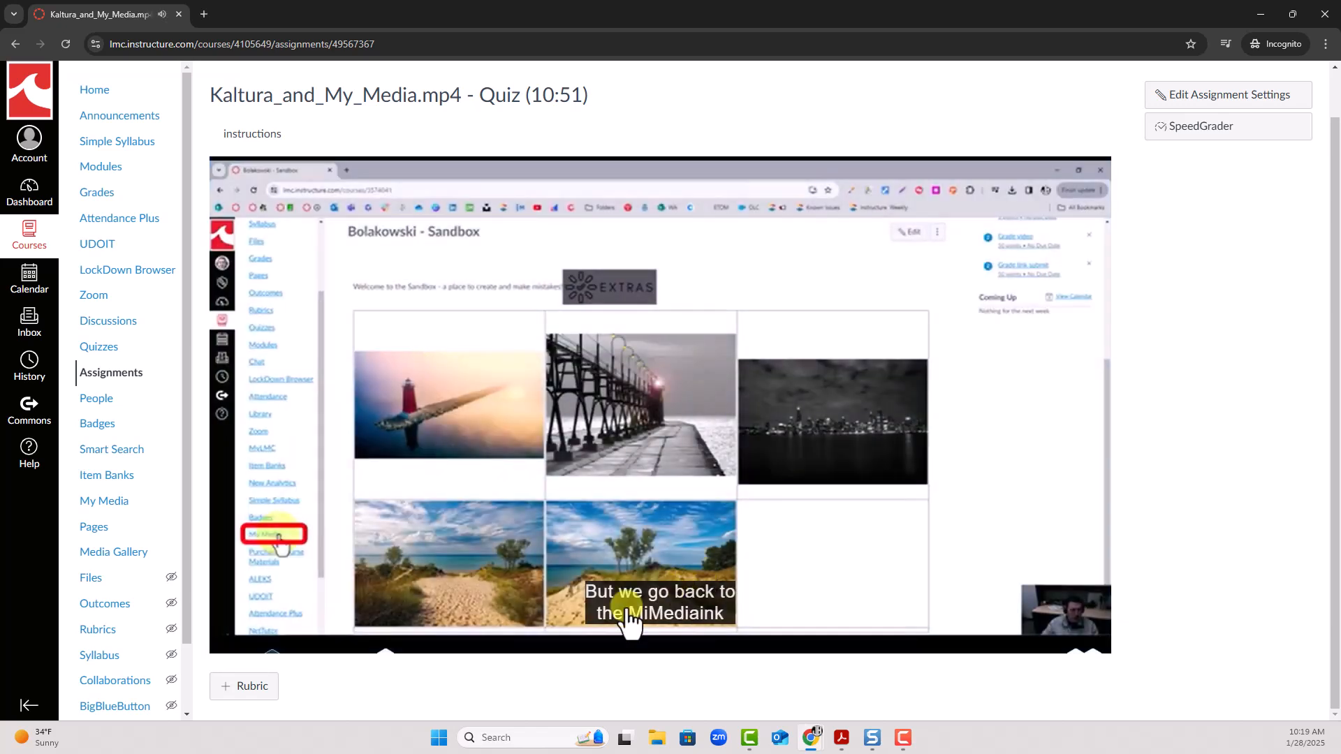
Jump to the second quiz question in the video and answer it with True
click(384, 652)
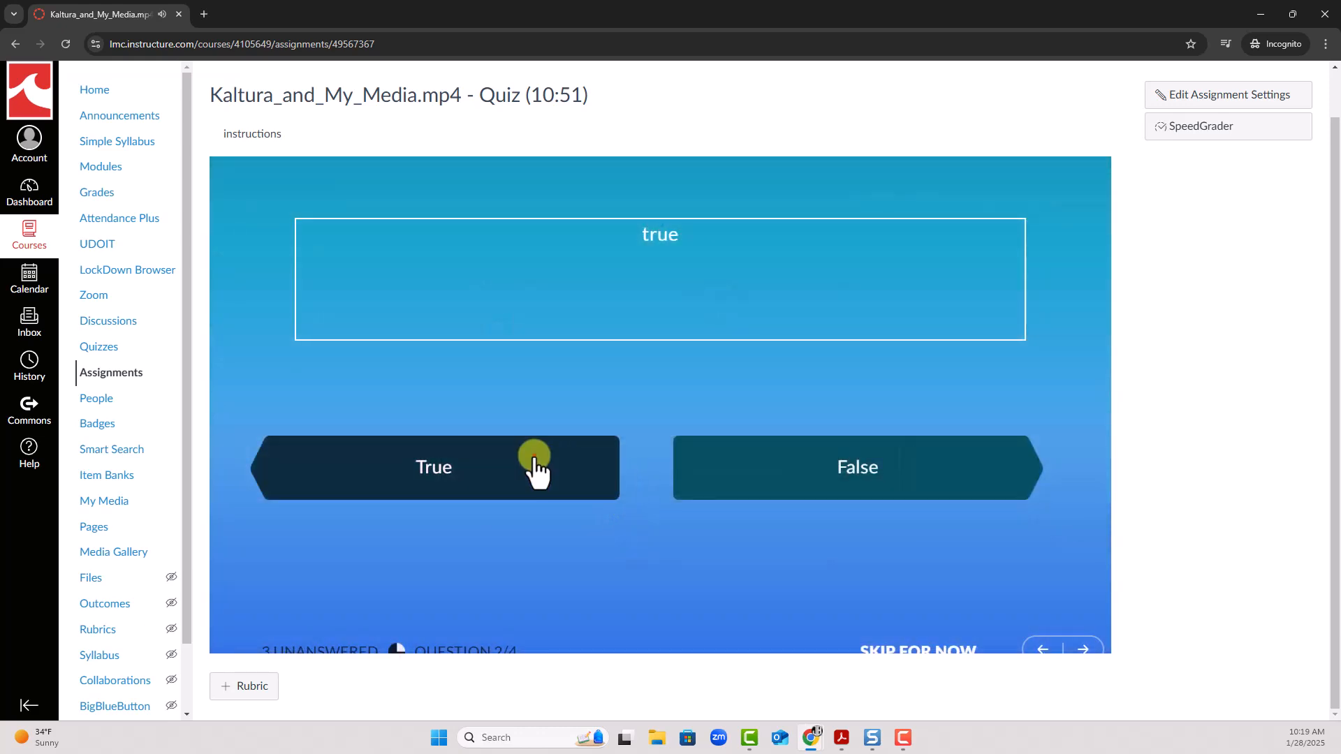
click(533, 460)
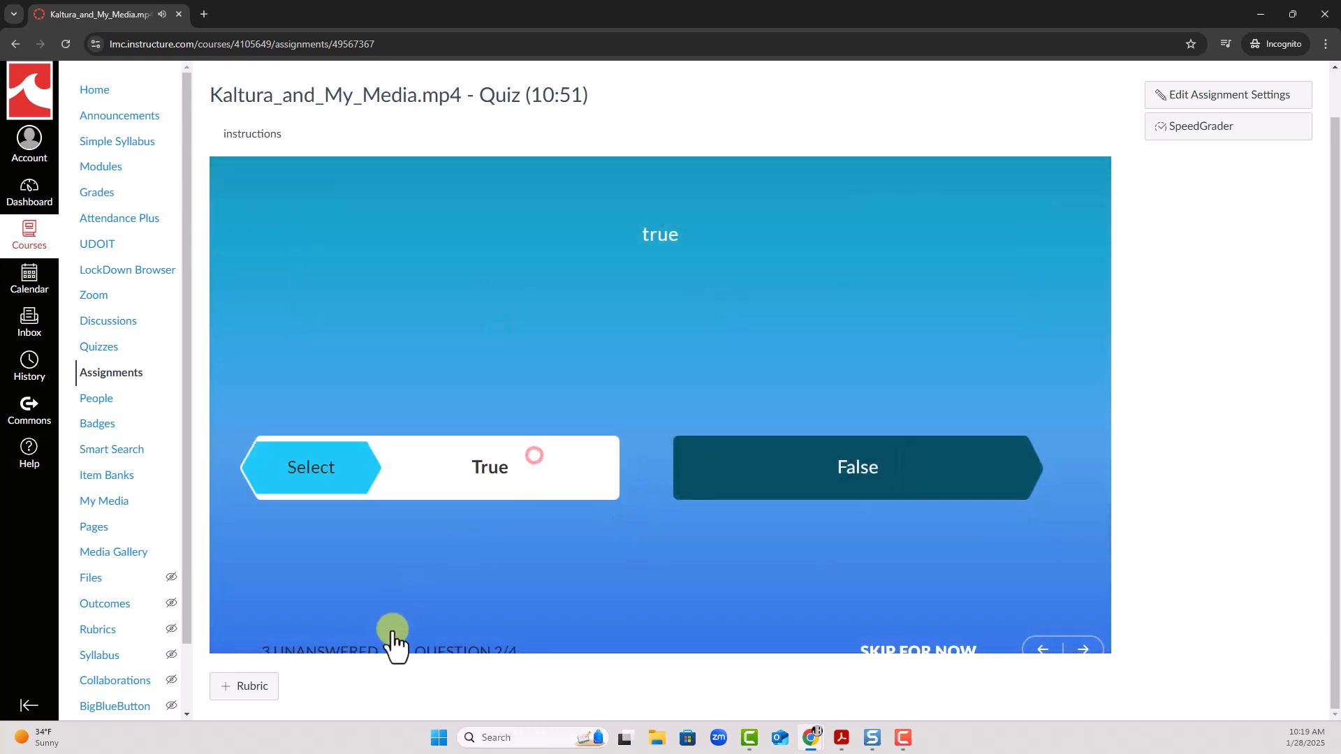
click(312, 469)
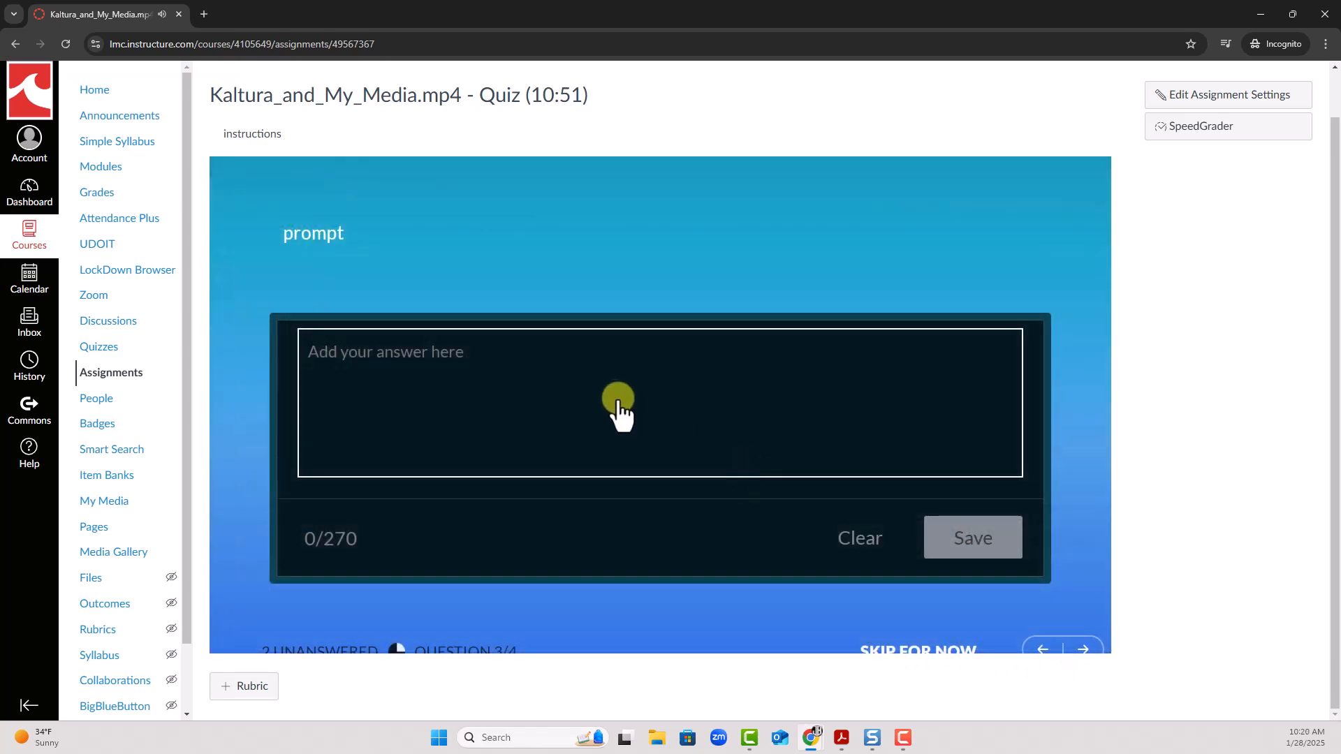
Answer the open-ended "prompt" question with "abc" and save the answer
click(618, 405)
text(abc)
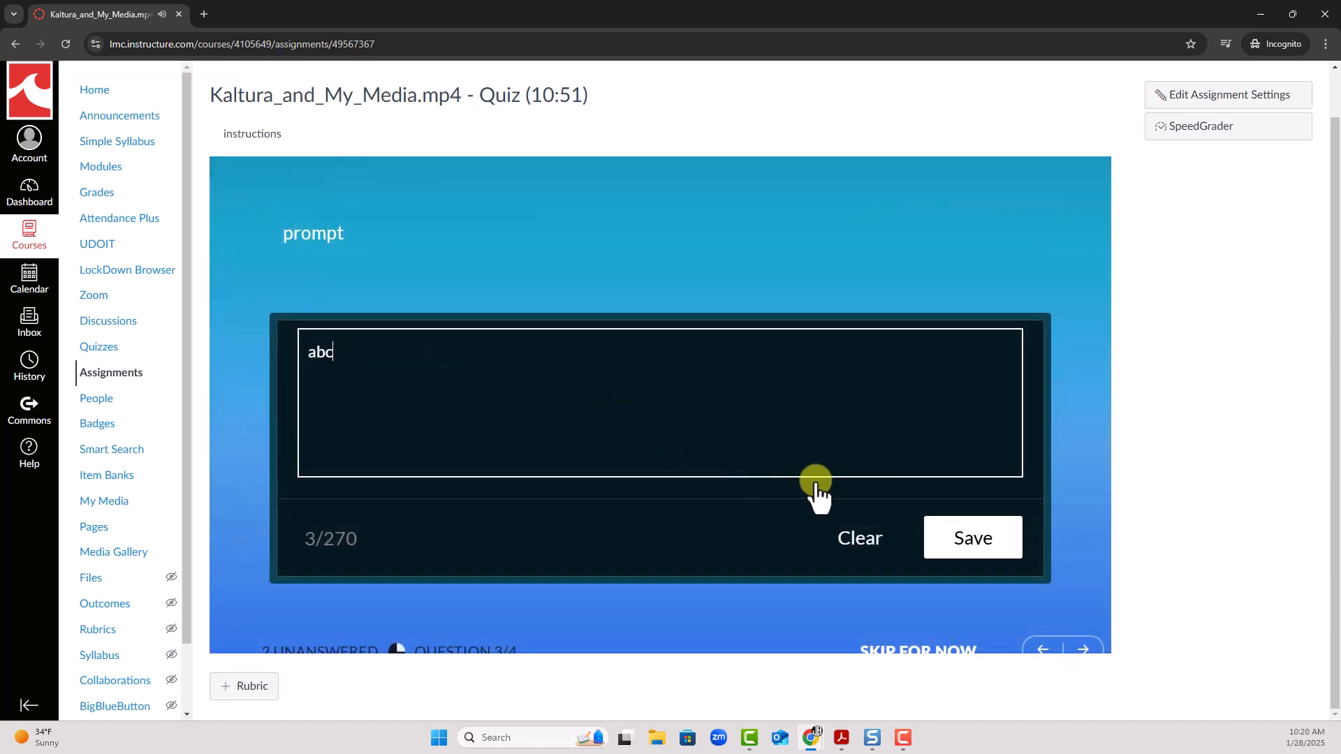
click(976, 545)
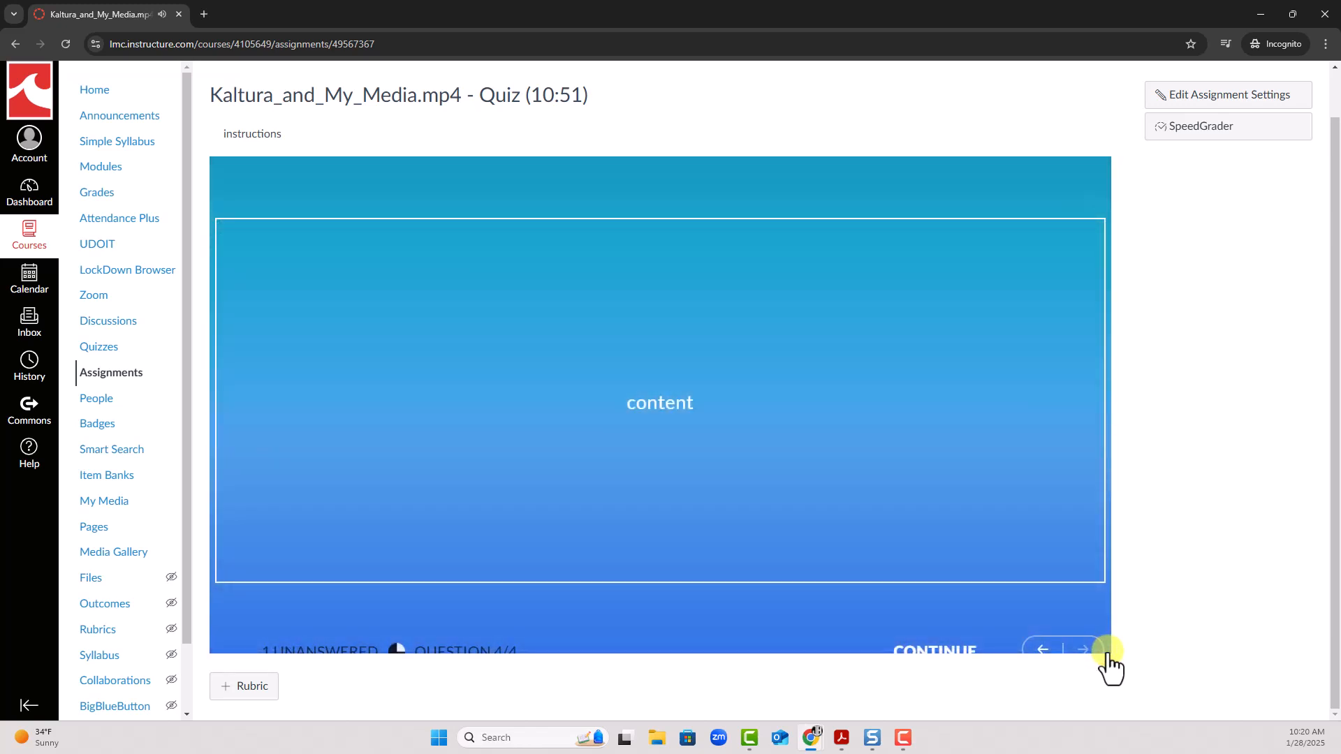
Move past the "content" reflection point, submit the completed quiz and leave the submission screen
click(1105, 653)
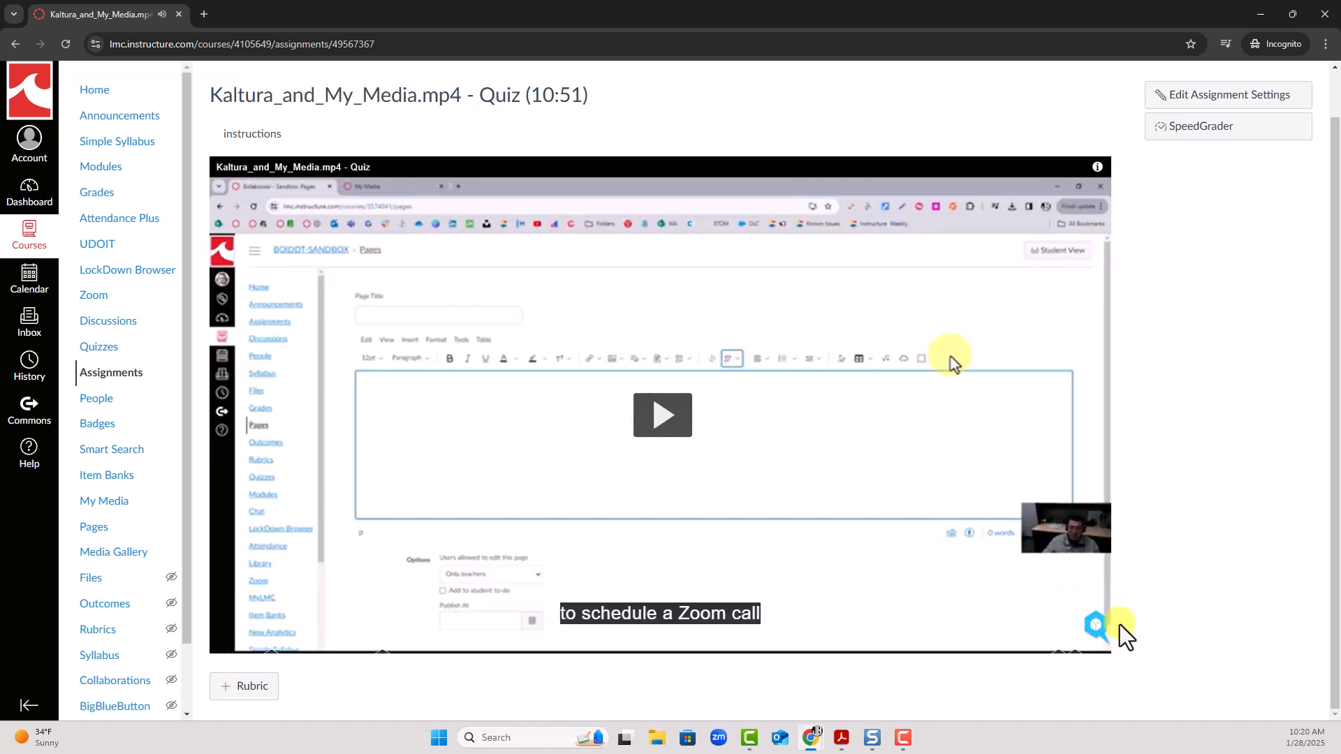
click(1098, 627)
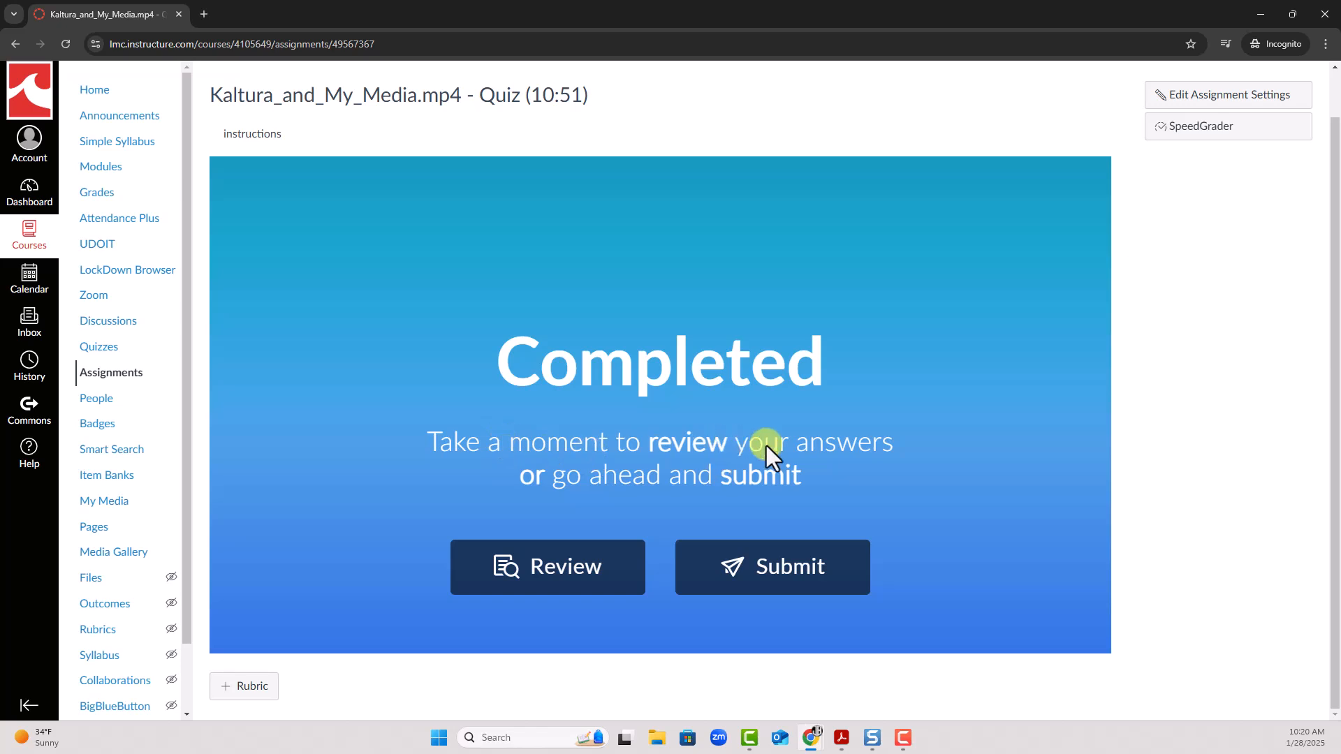
click(749, 561)
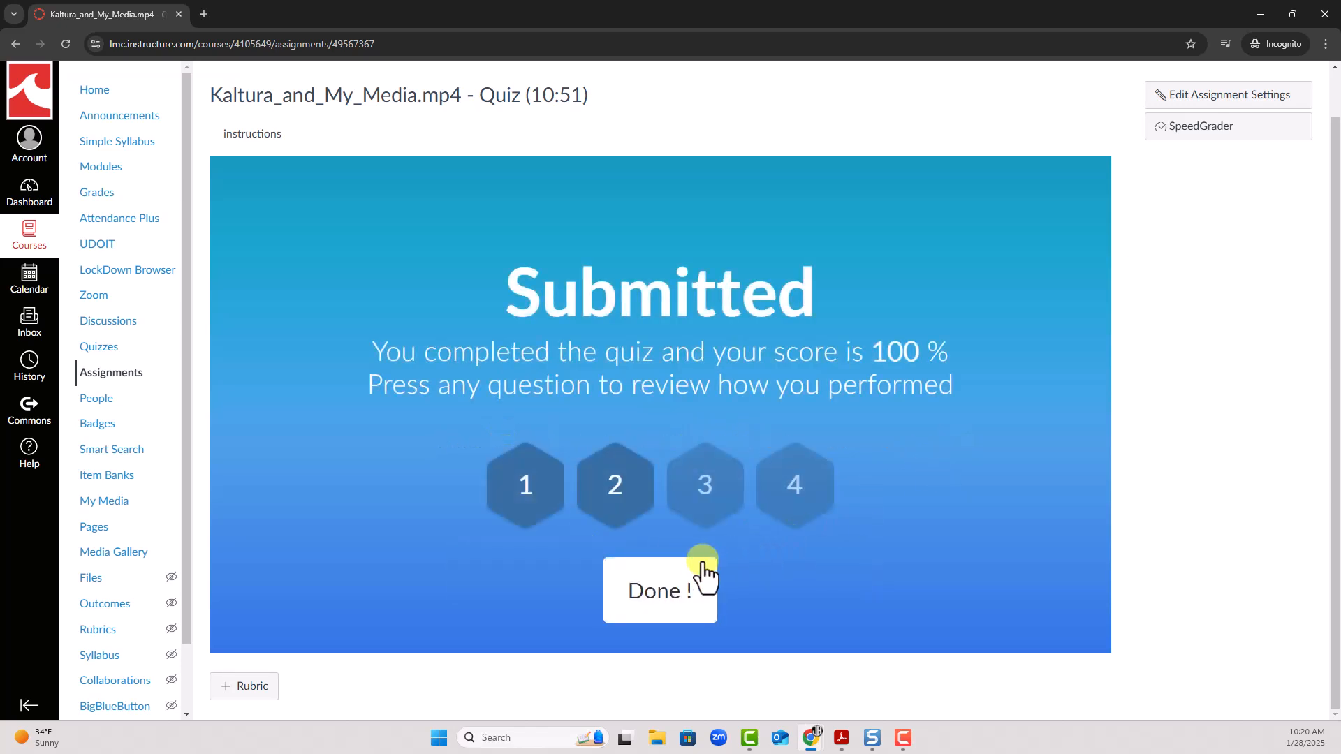
click(817, 483)
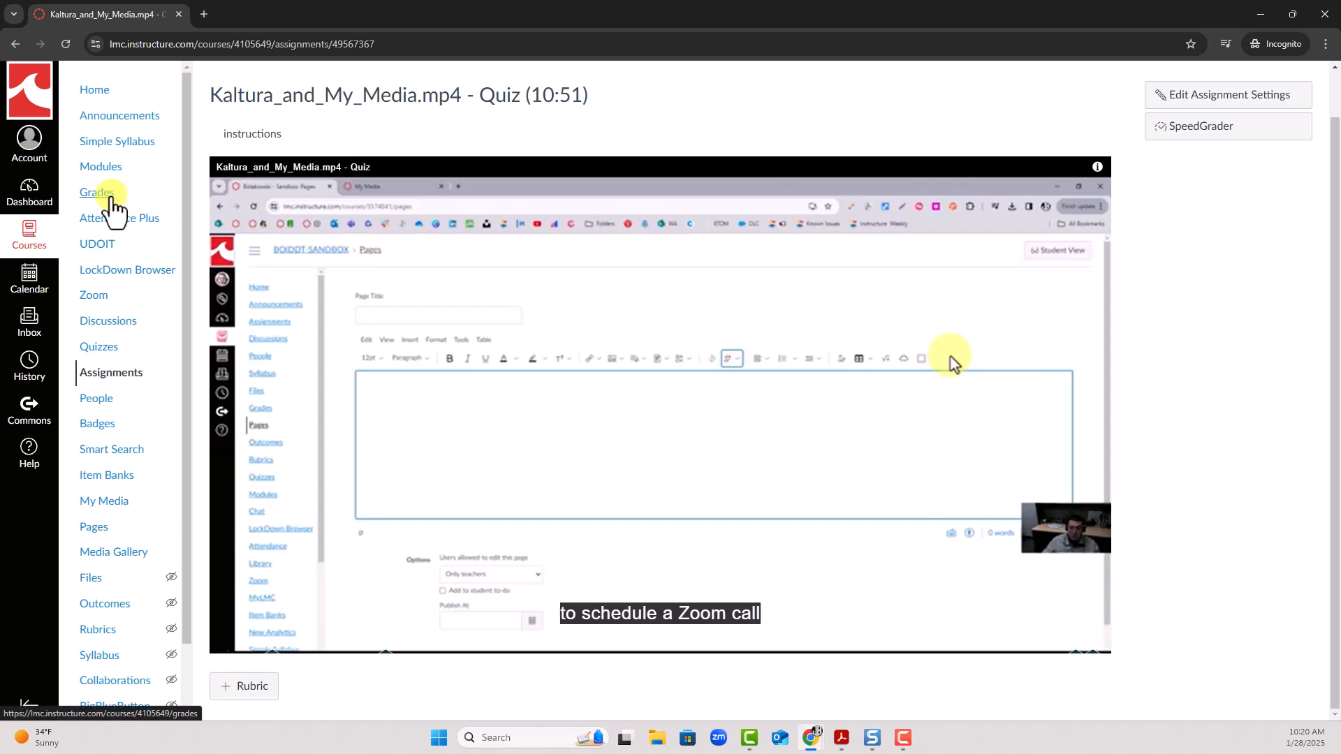
Open the course grades and examine the score recorded for "Kaltura_and_My_Media.mp4 - Quiz"
click(111, 202)
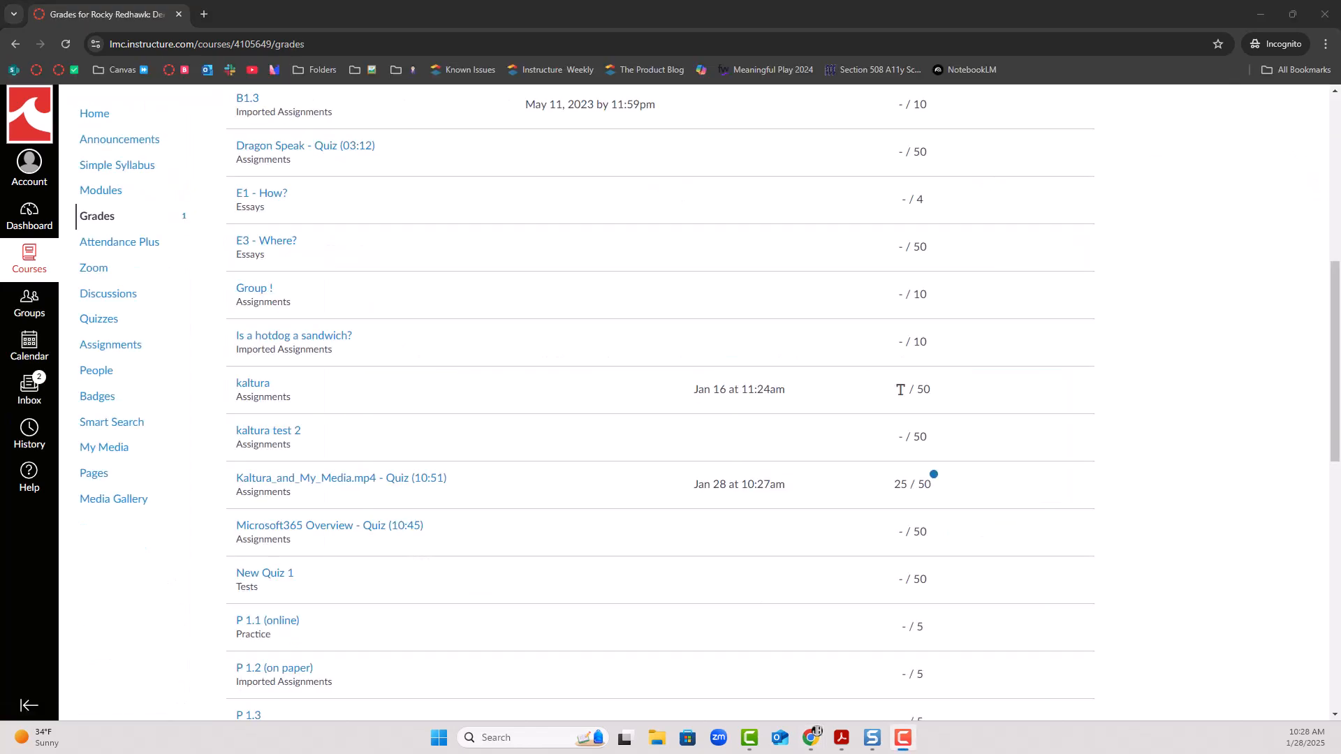
scroll(821, 291, up, 5)
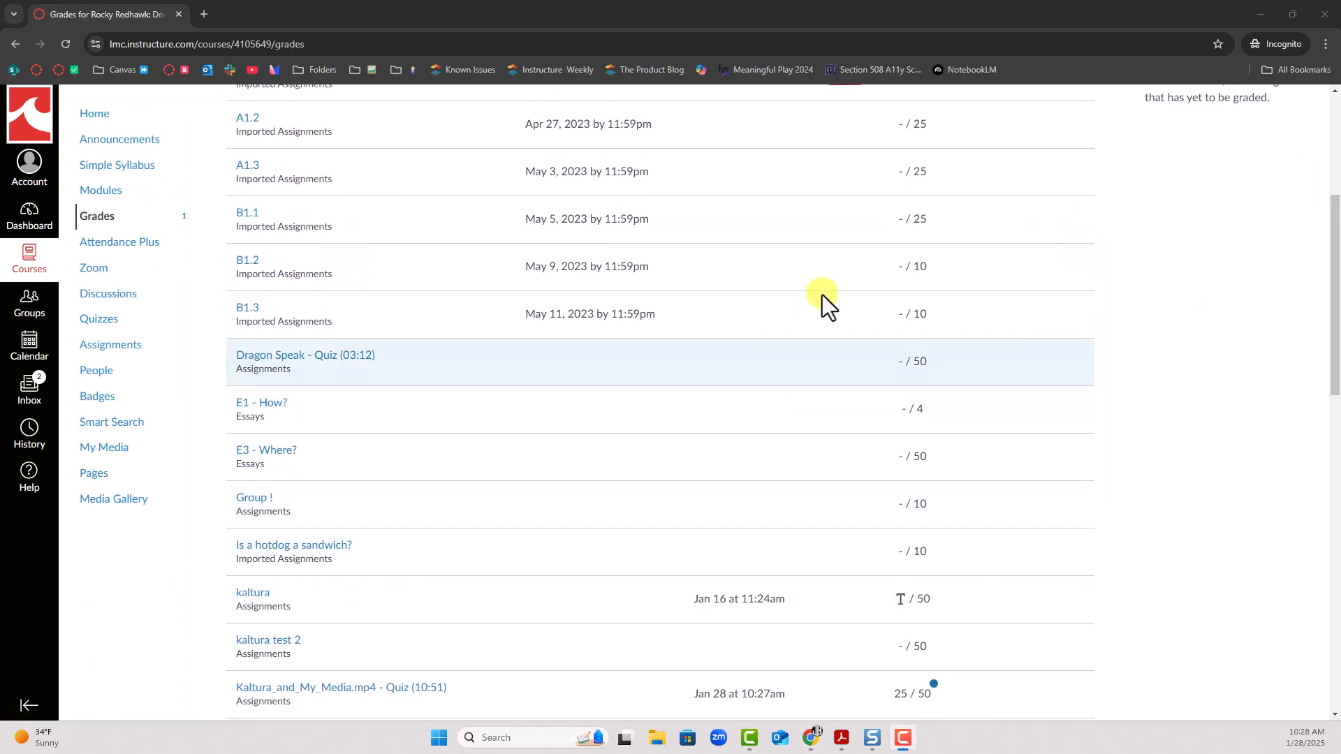
scroll(823, 295, up, 1)
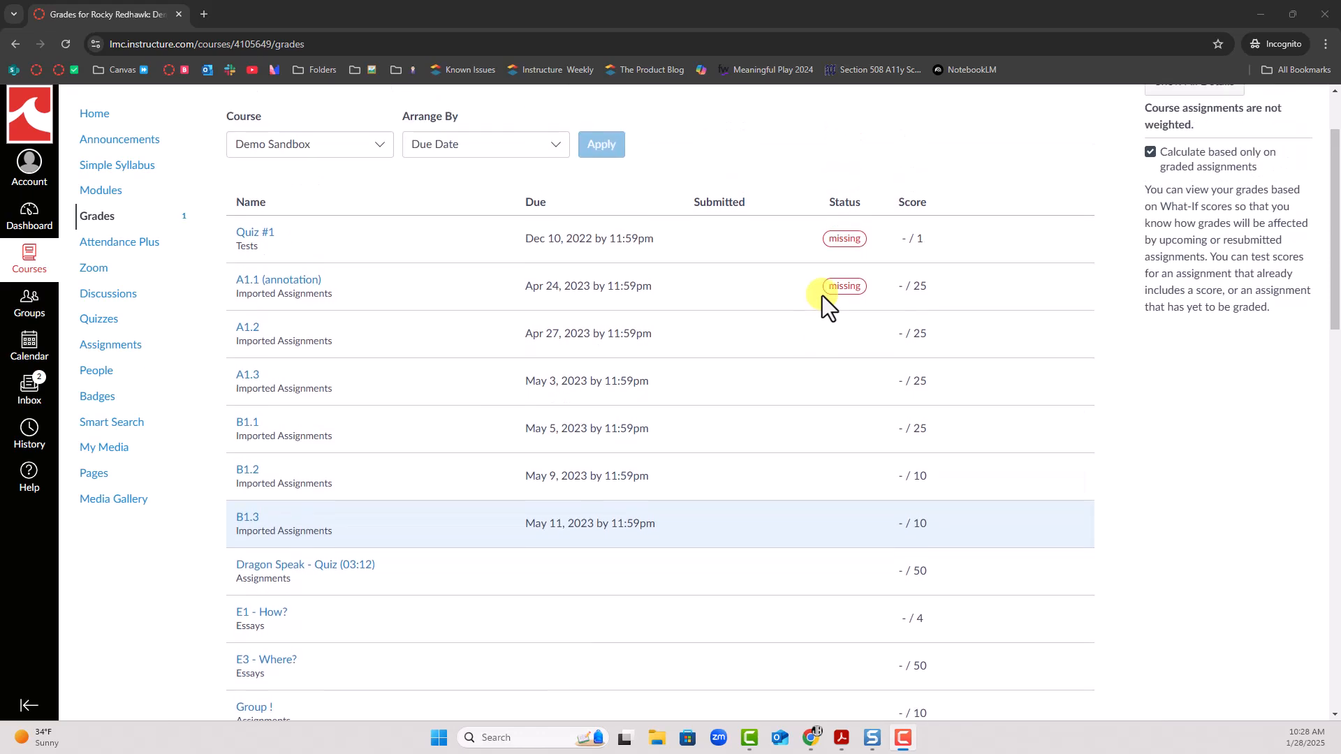
scroll(823, 296, down, 5)
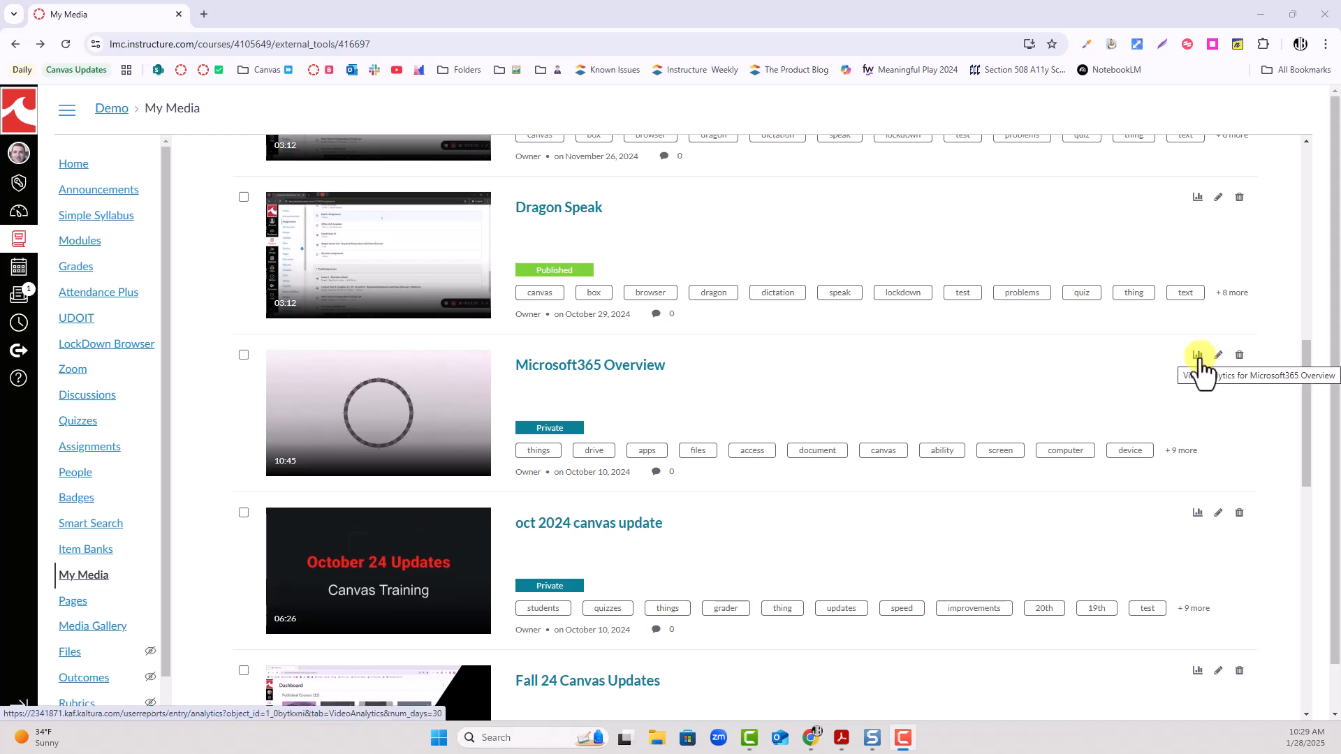
Open the analytics for the Microsoft365 Overview video in My Media and apply the last 30 Days date preset
click(1130, 368)
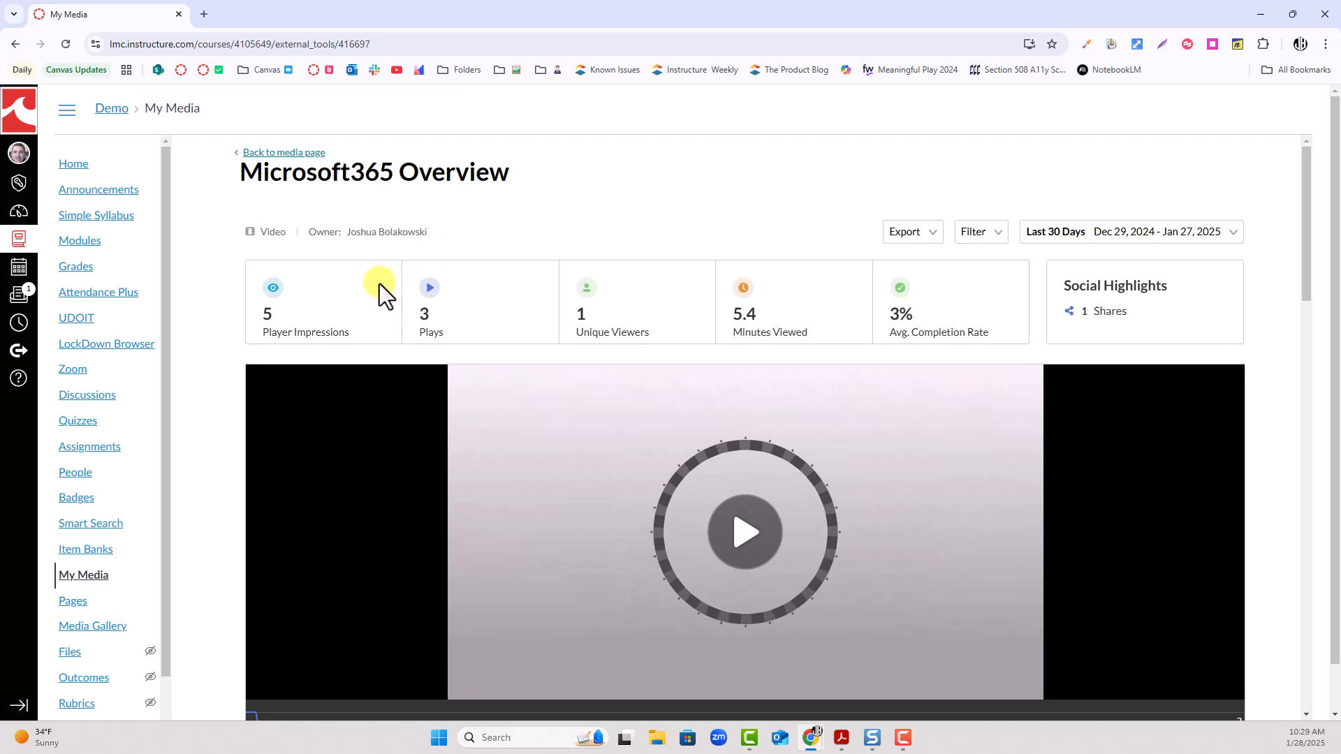
click(1132, 234)
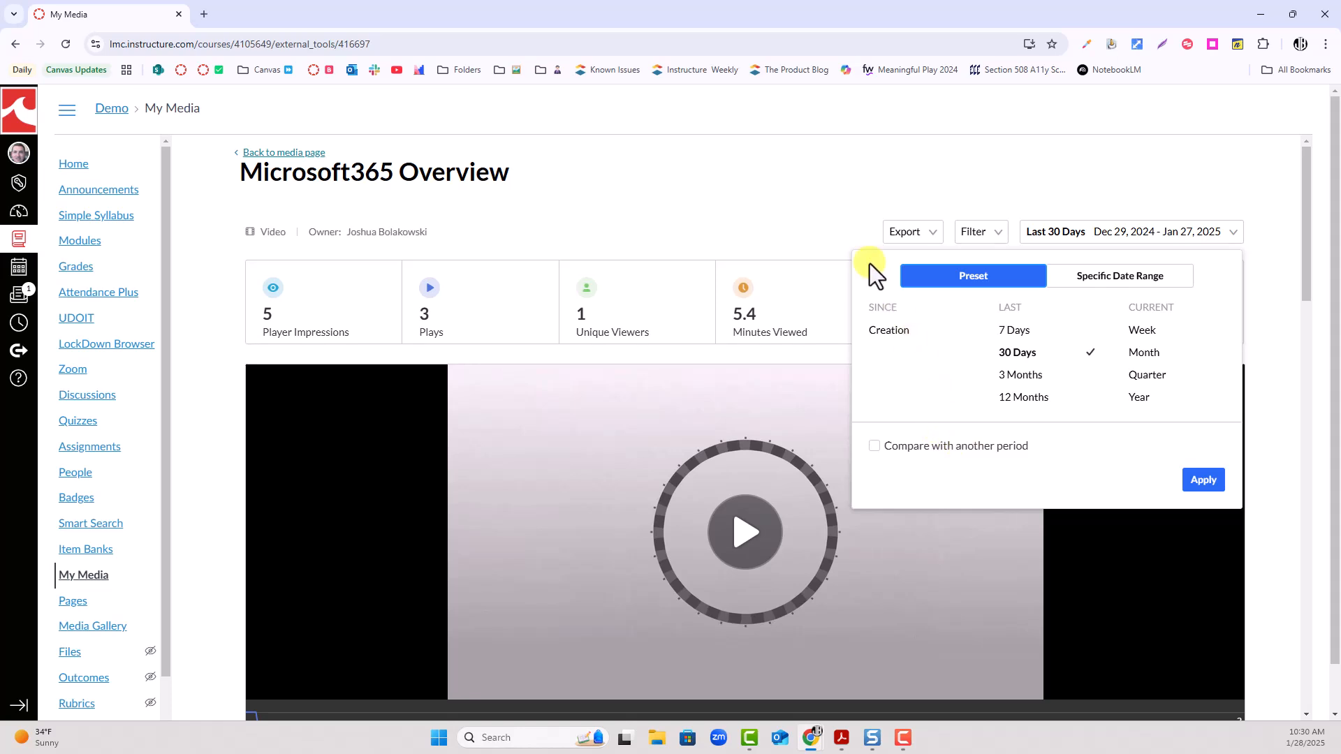
click(1195, 477)
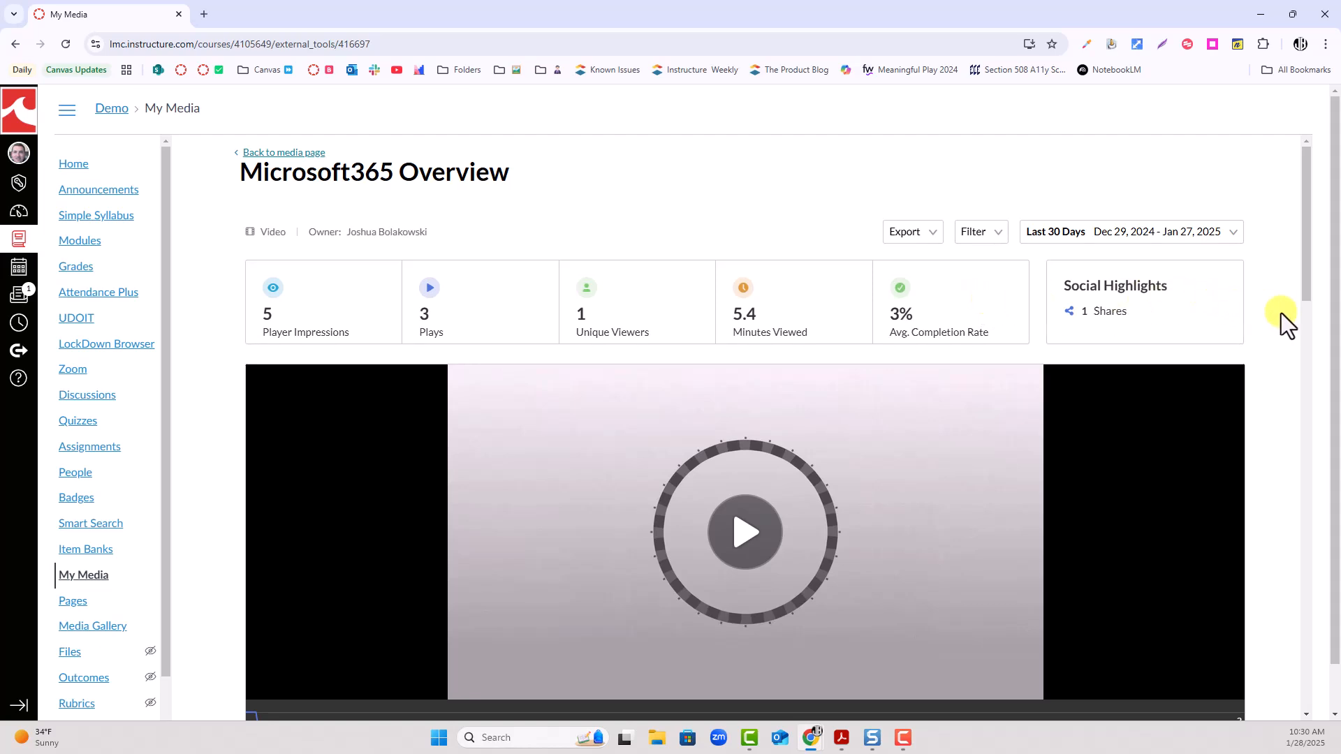
Show the engagement per user and expand the first viewer's timeline to examine which video segments were watched
scroll(1284, 316, down, 5)
scroll(1207, 296, up, 1)
click(768, 577)
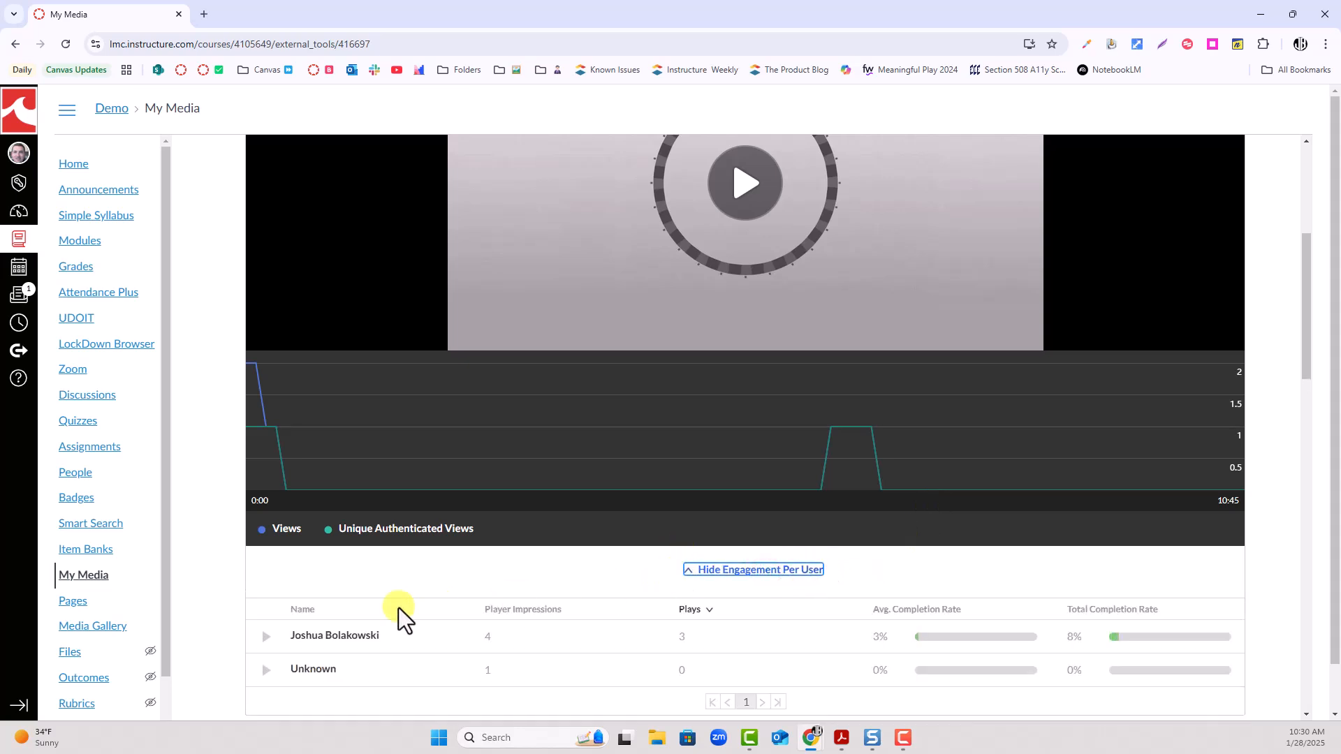
click(329, 635)
scroll(222, 581, down, 1)
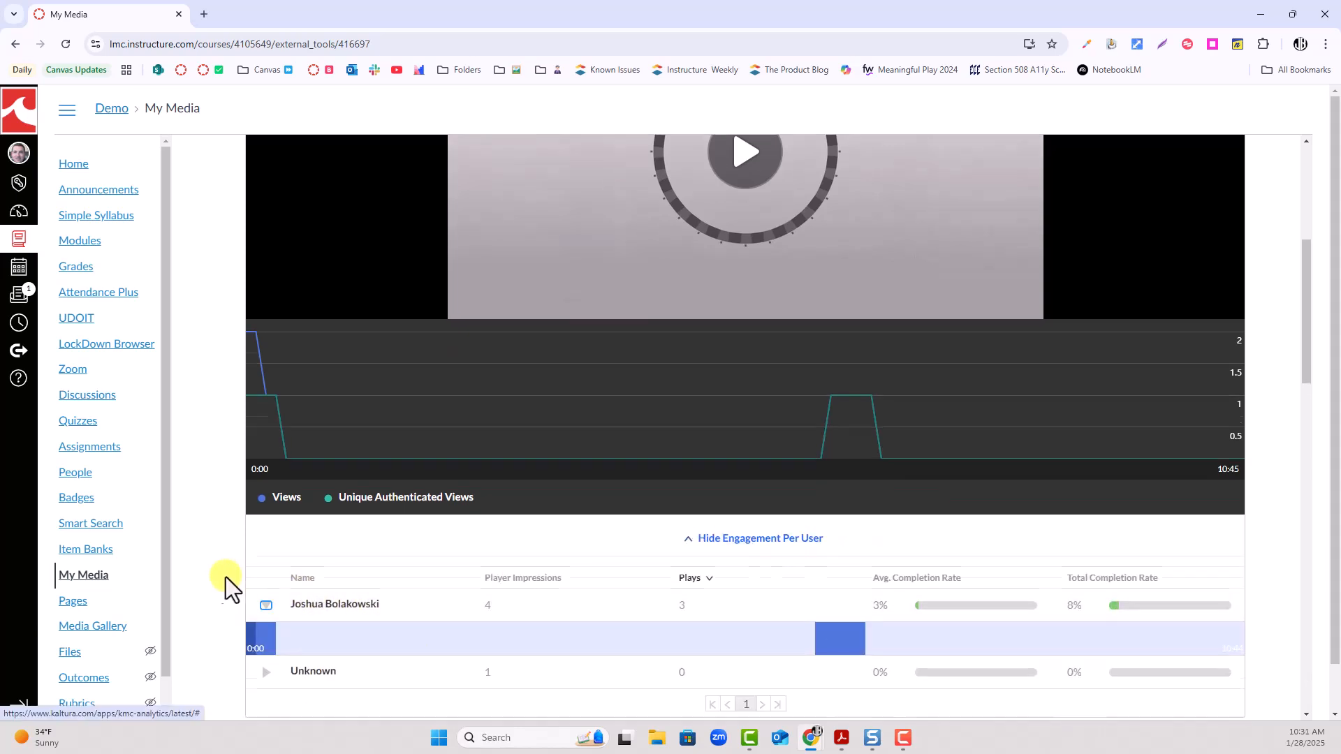
scroll(229, 572, down, 1)
mouse_move(249, 529)
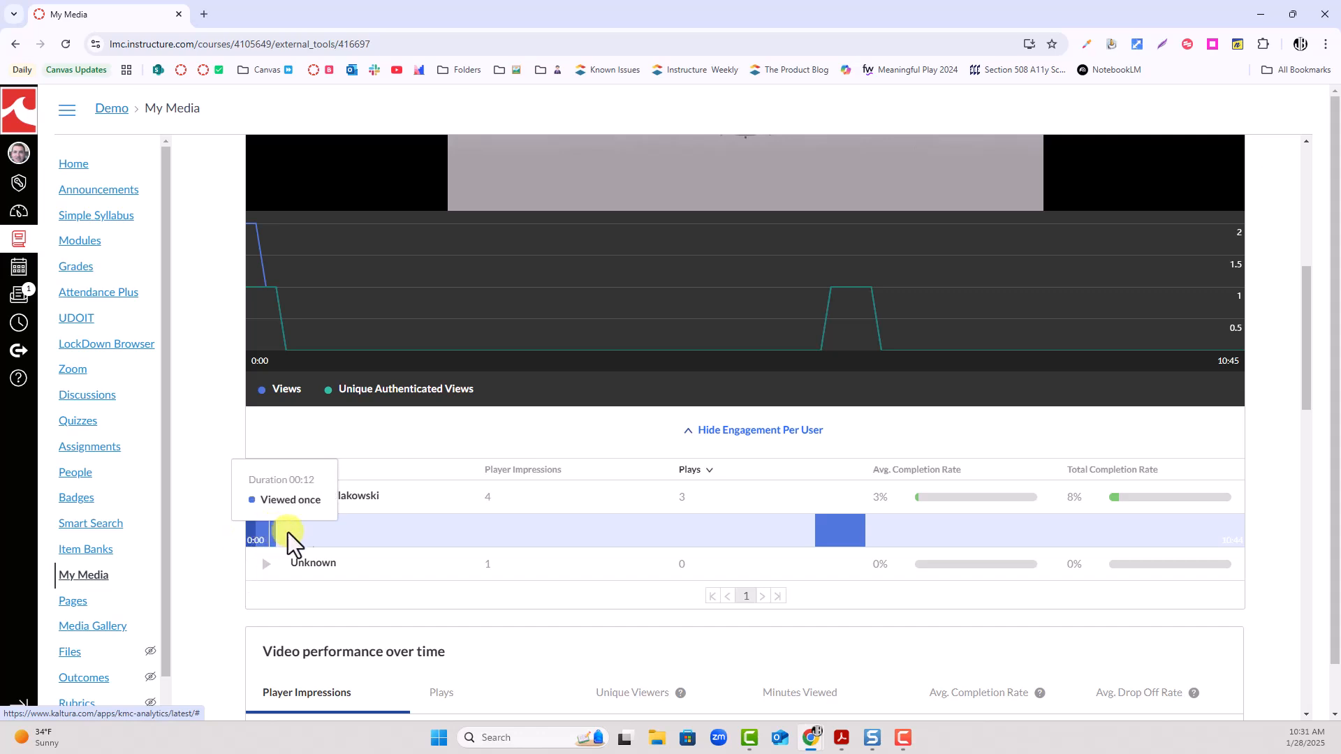
mouse_move(311, 534)
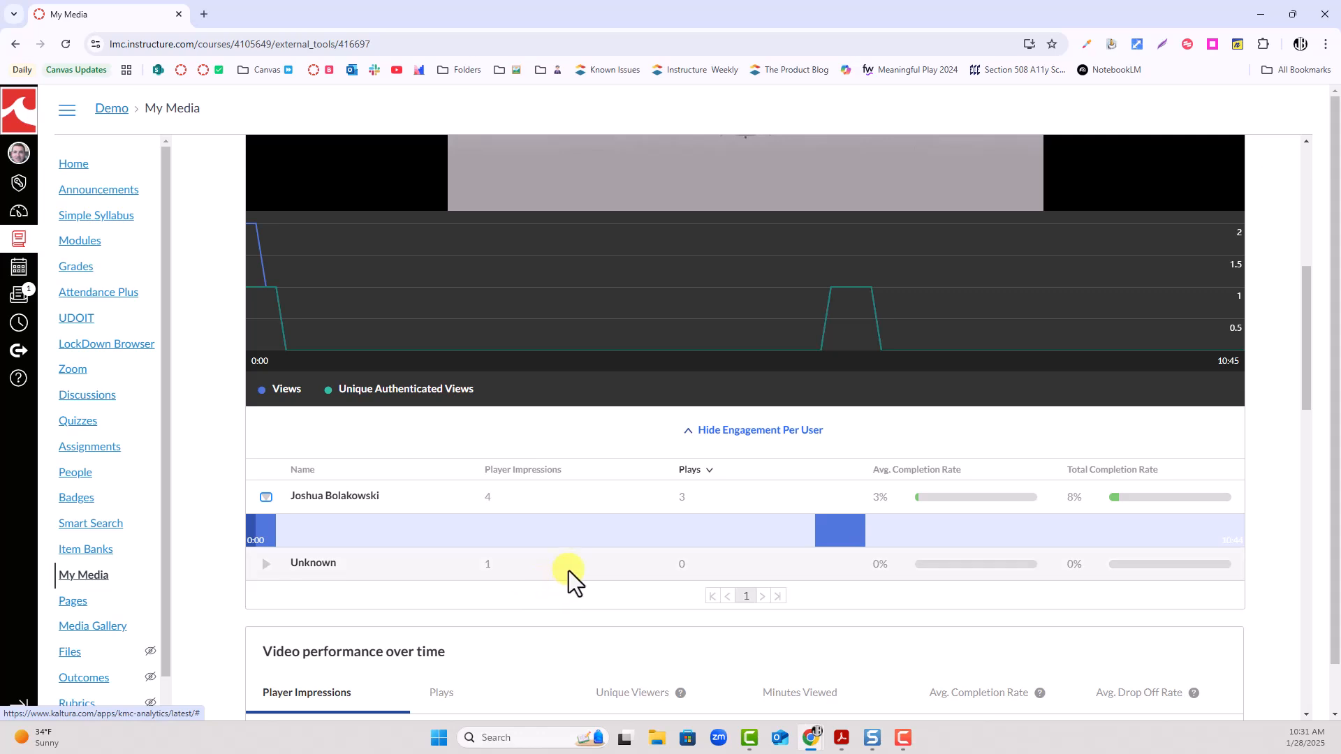
Examine the video performance over time by Avg. Completion Rate and by Avg. Drop Off Rate
scroll(568, 571, down, 3)
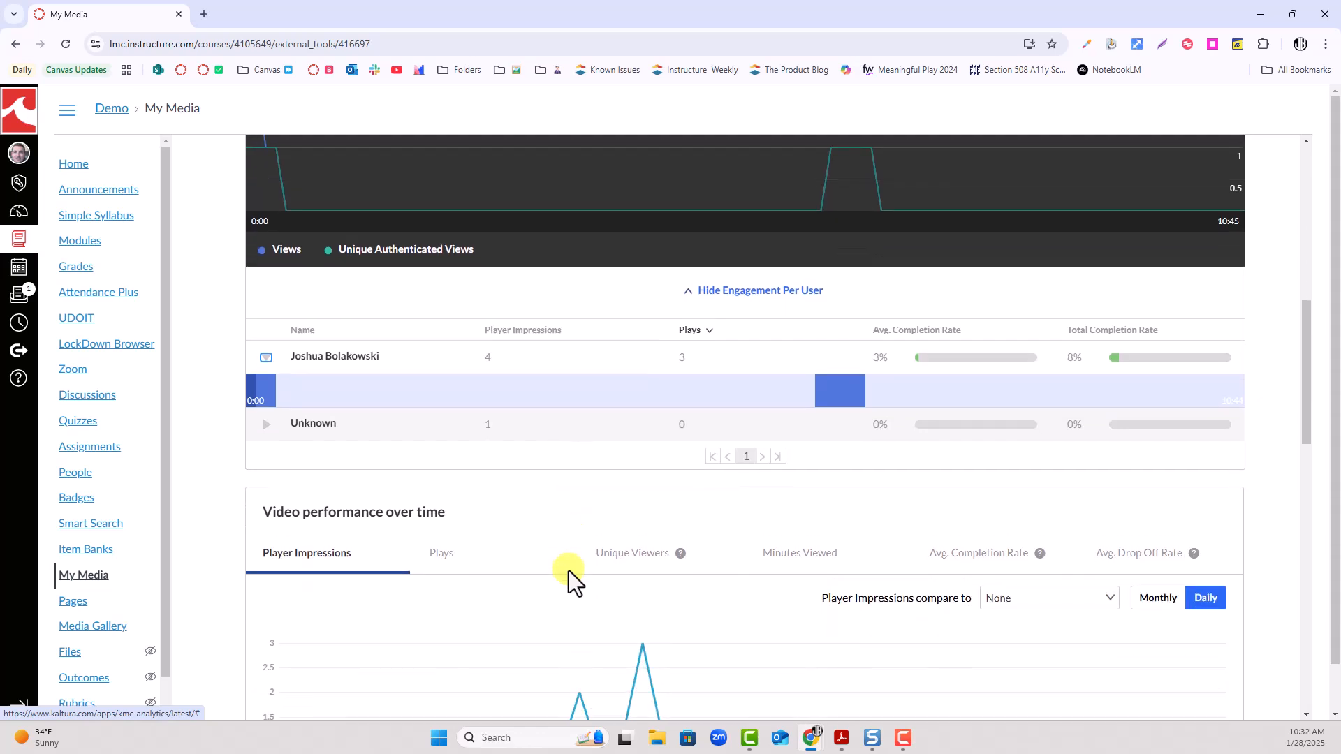
scroll(569, 571, down, 3)
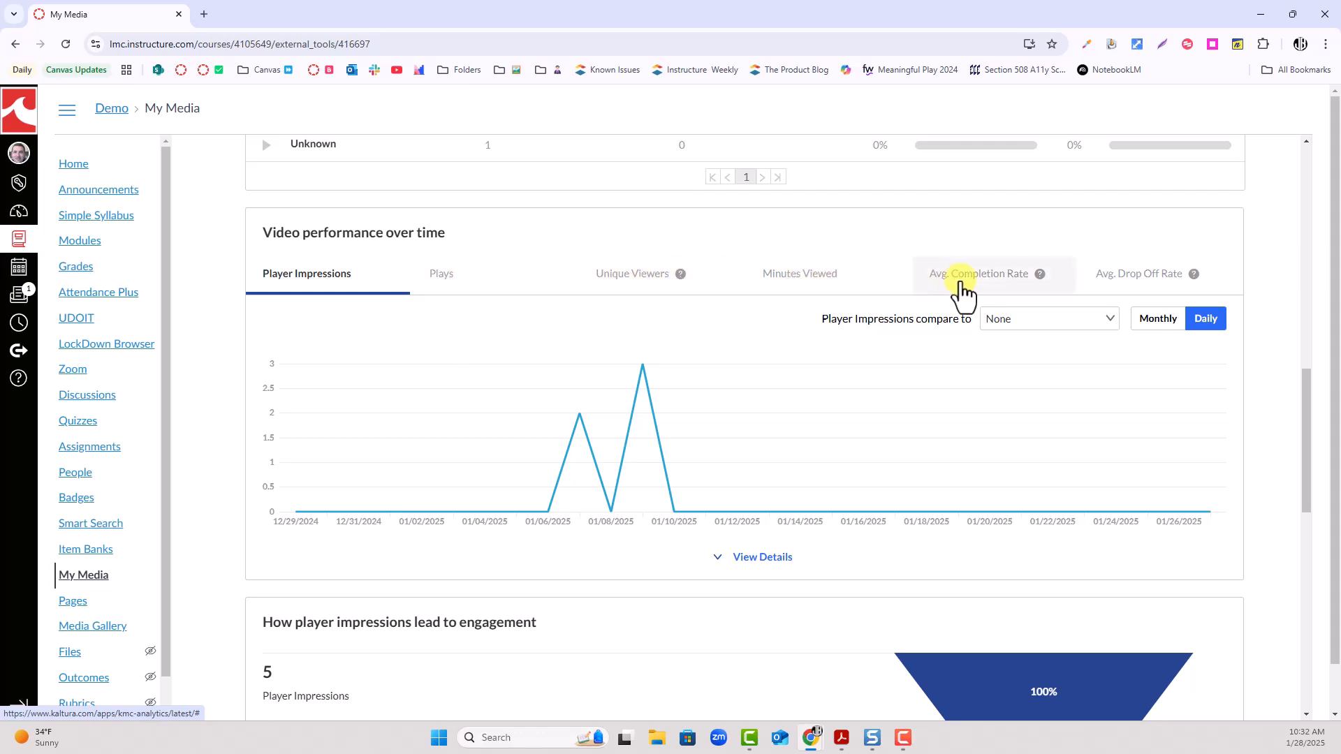
click(985, 279)
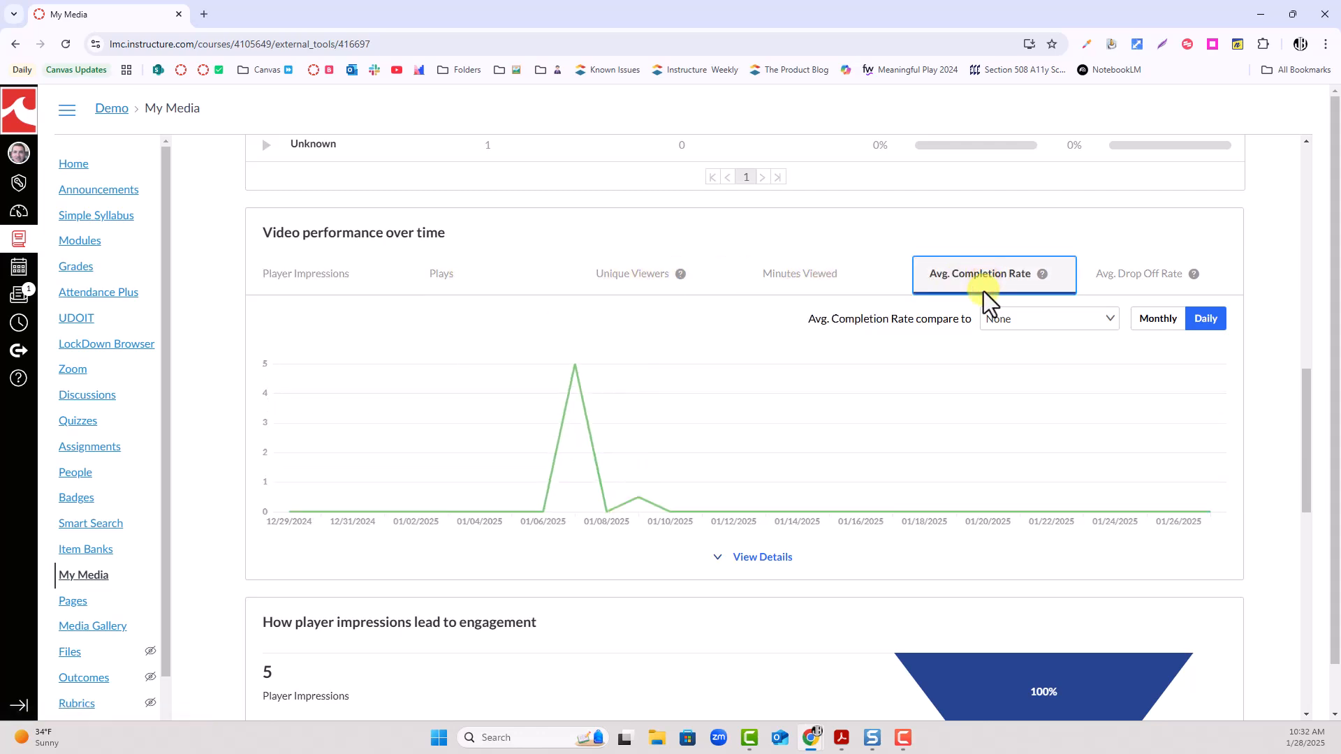
click(1138, 283)
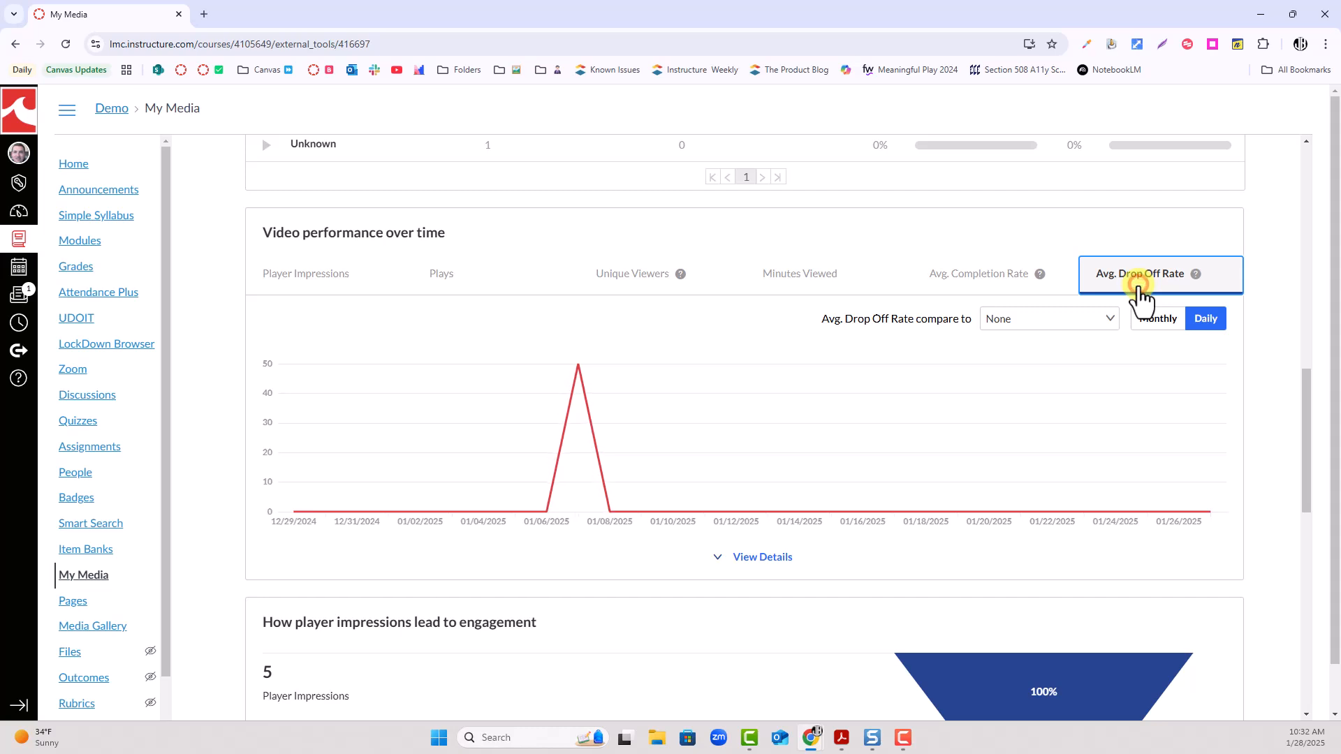
mouse_move(580, 393)
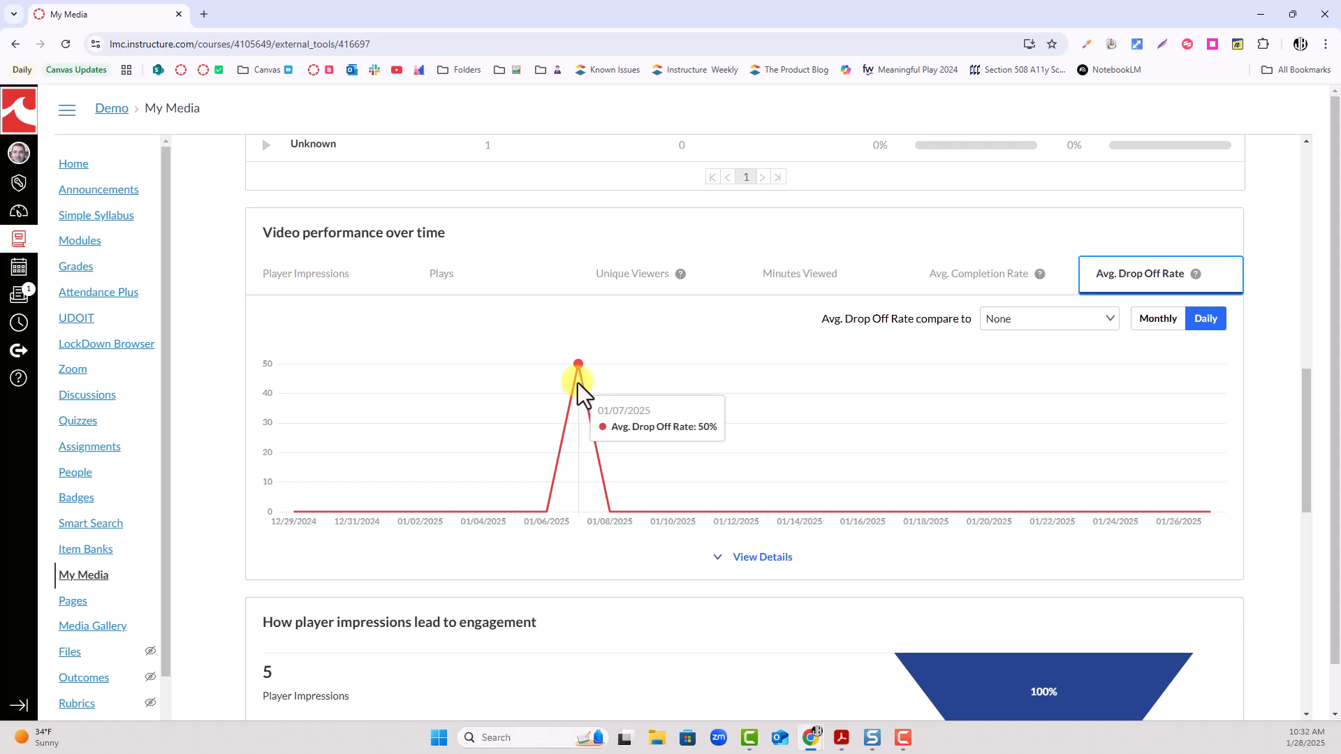
Show the details of video performance over time and review the daily figures and the player impressions engagement funnel
click(759, 563)
scroll(682, 486, down, 5)
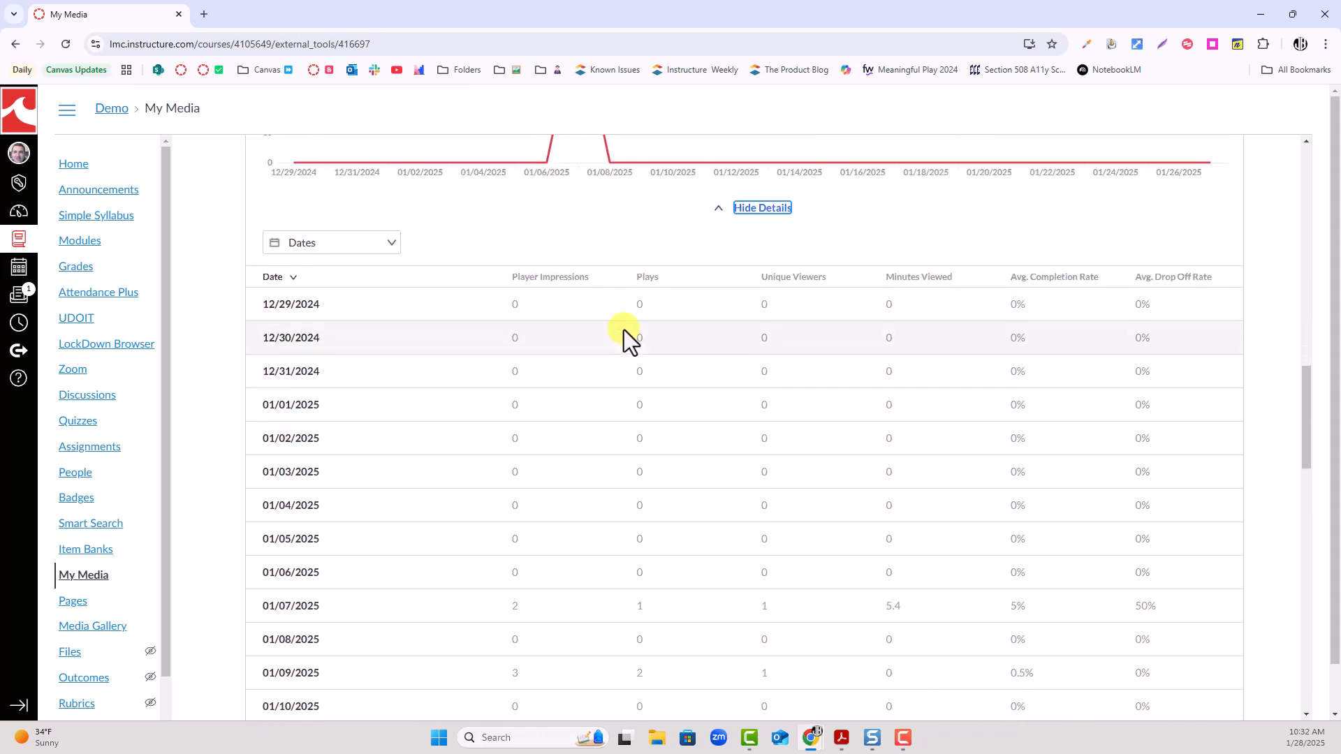
scroll(702, 444, down, 2)
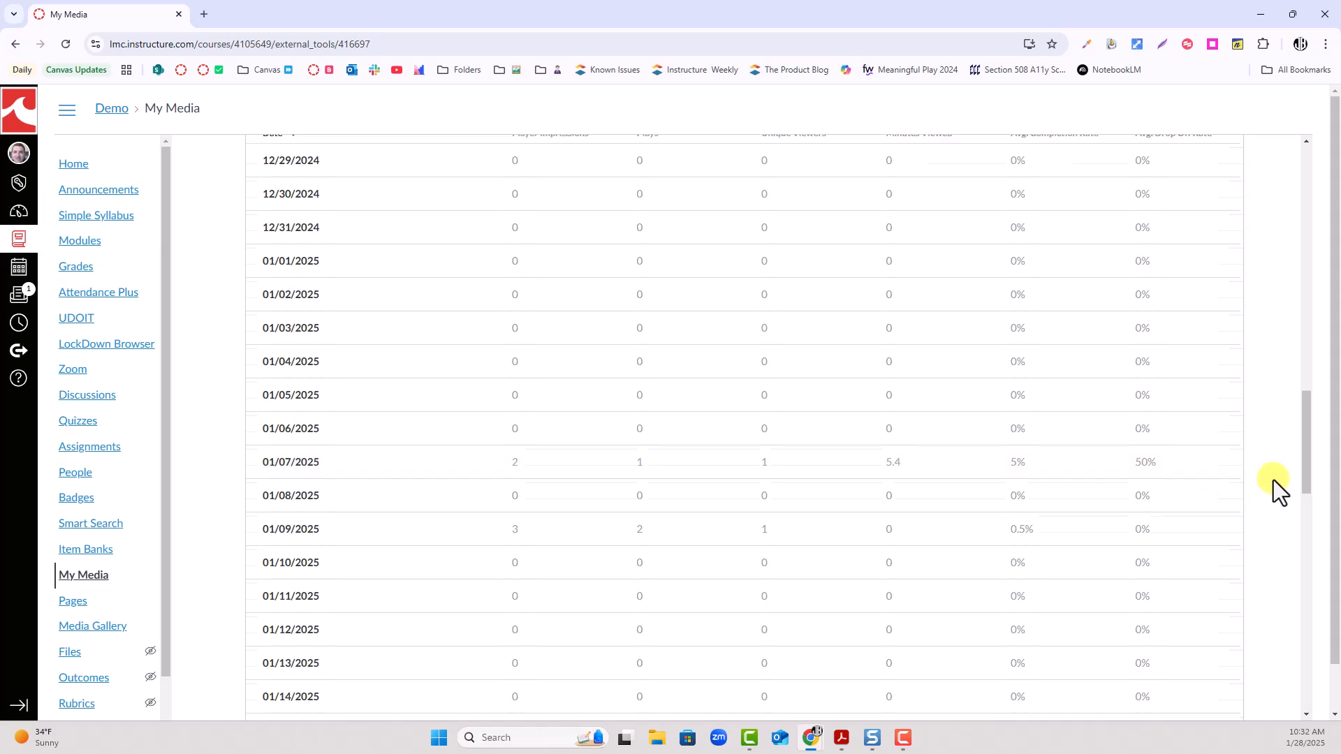
scroll(1272, 480, down, 7)
scroll(1272, 480, down, 3)
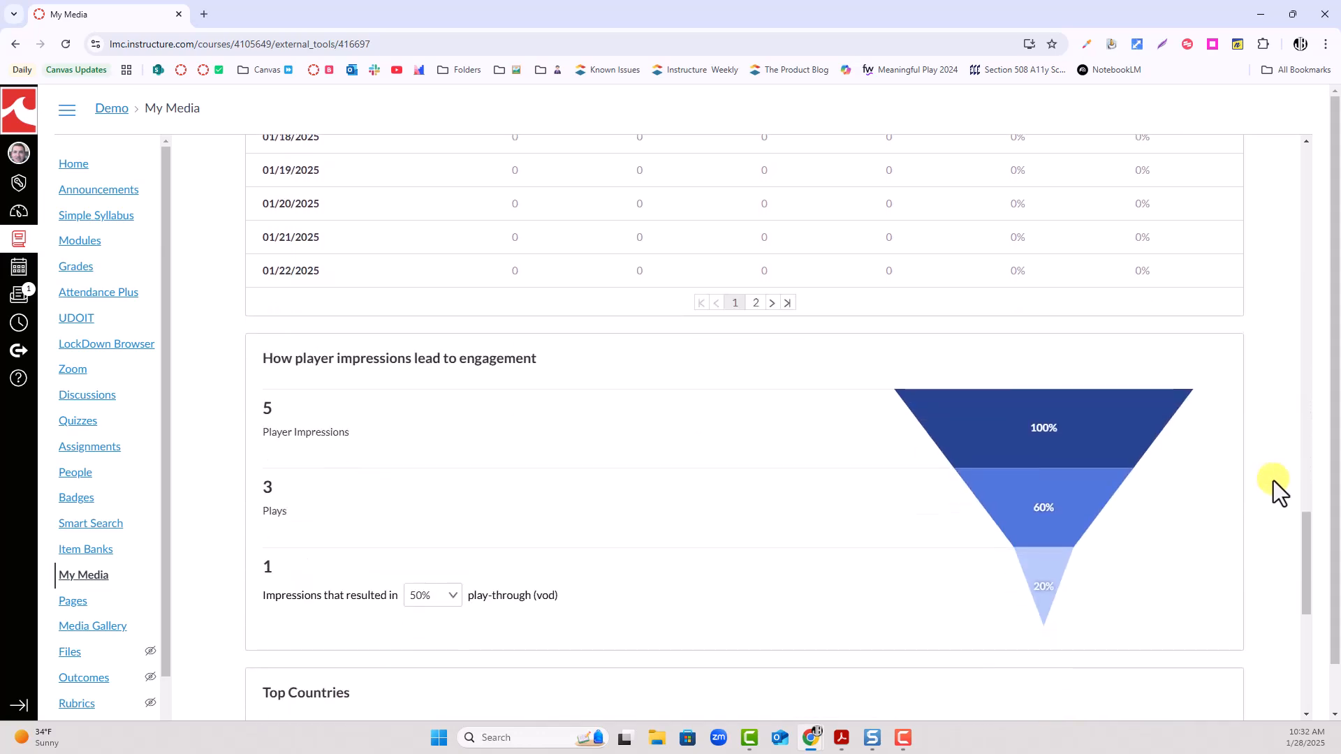
scroll(1272, 480, down, 2)
scroll(1273, 480, up, 15)
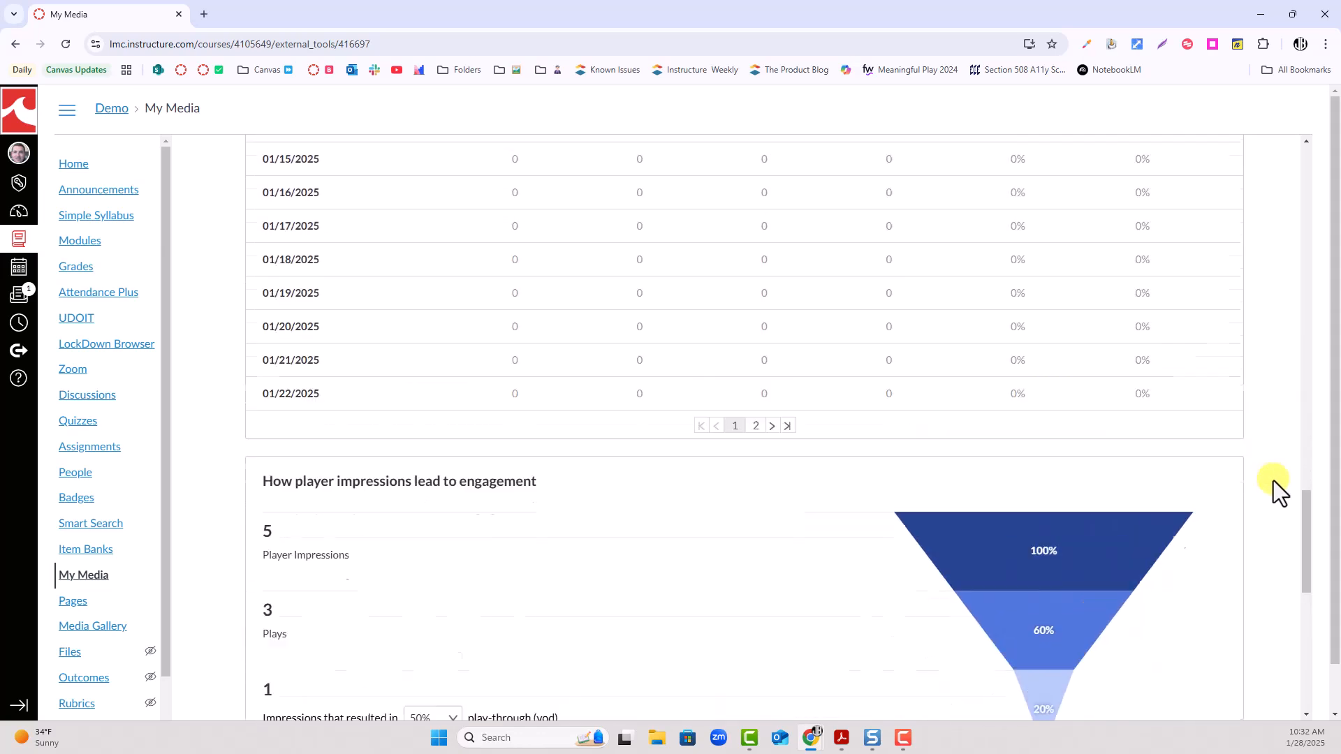
Create a new assignment in the Demo course named VIDEO with the description ASDF
scroll(1272, 480, up, 10)
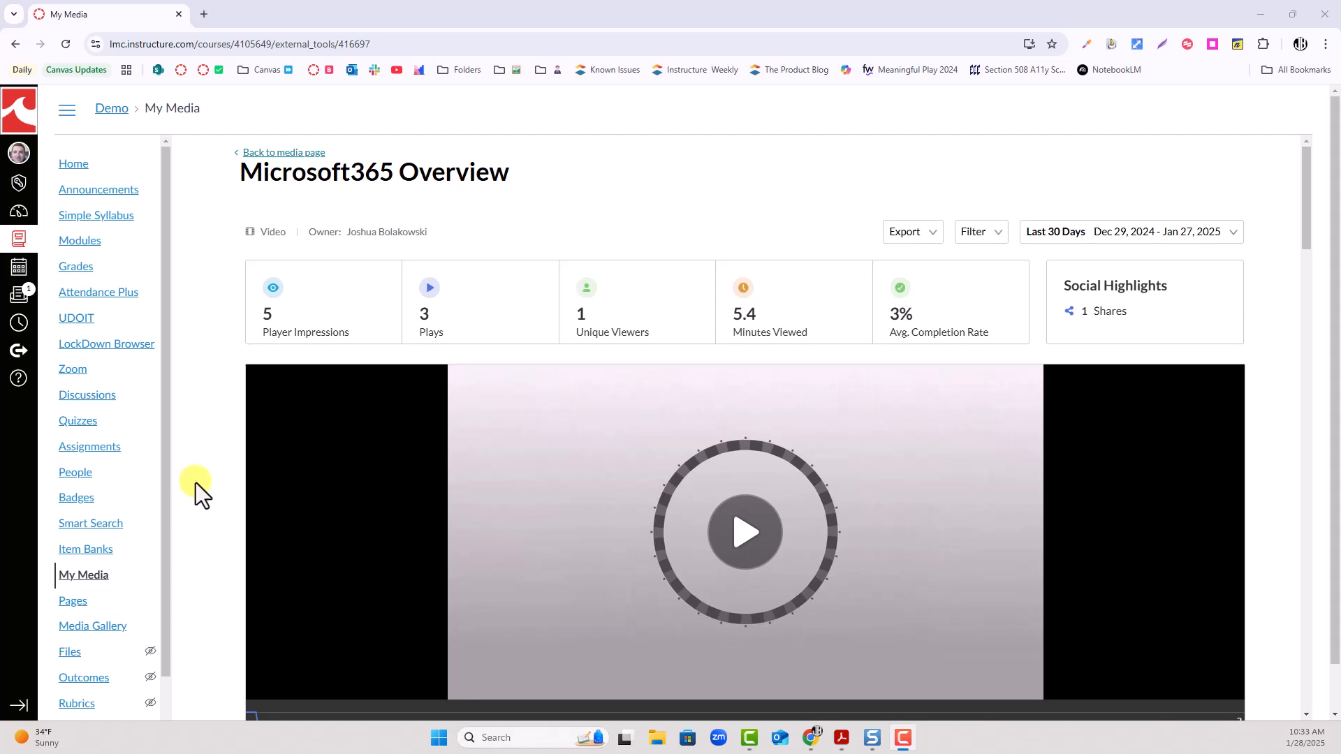
click(117, 447)
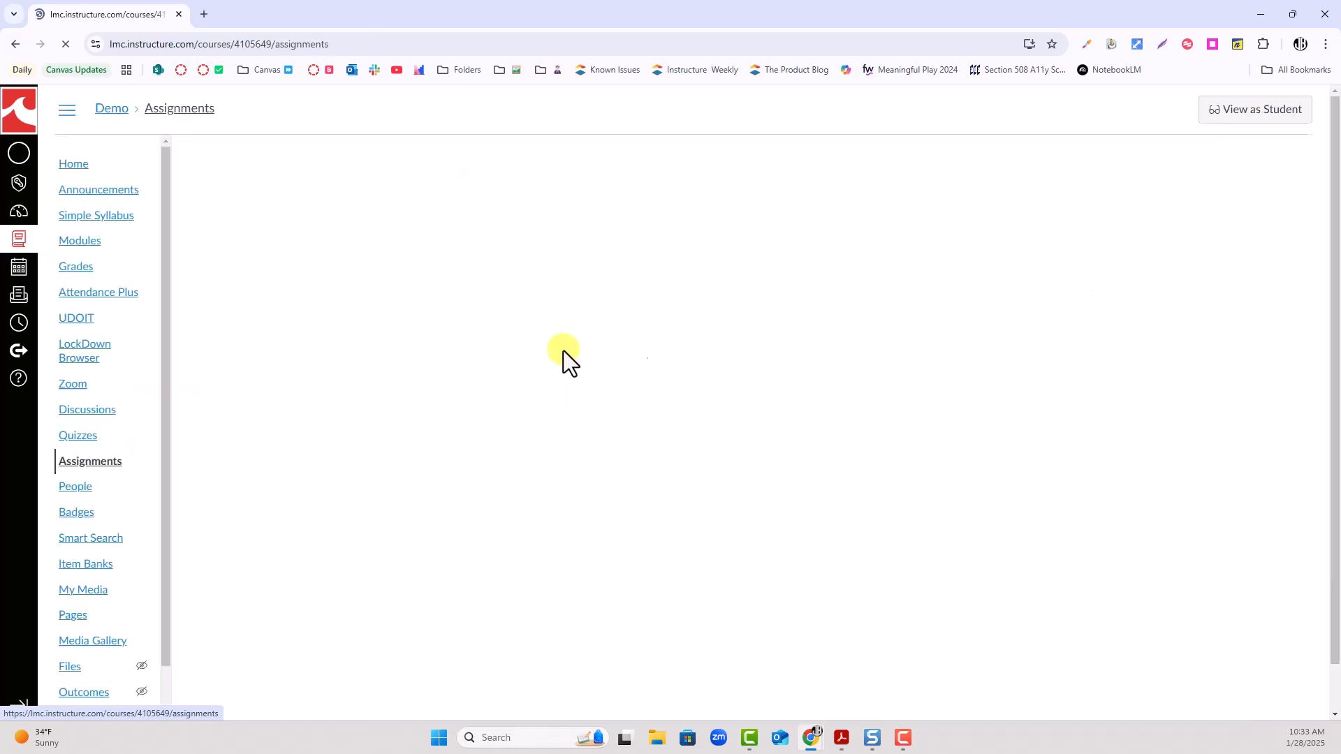
click(1216, 181)
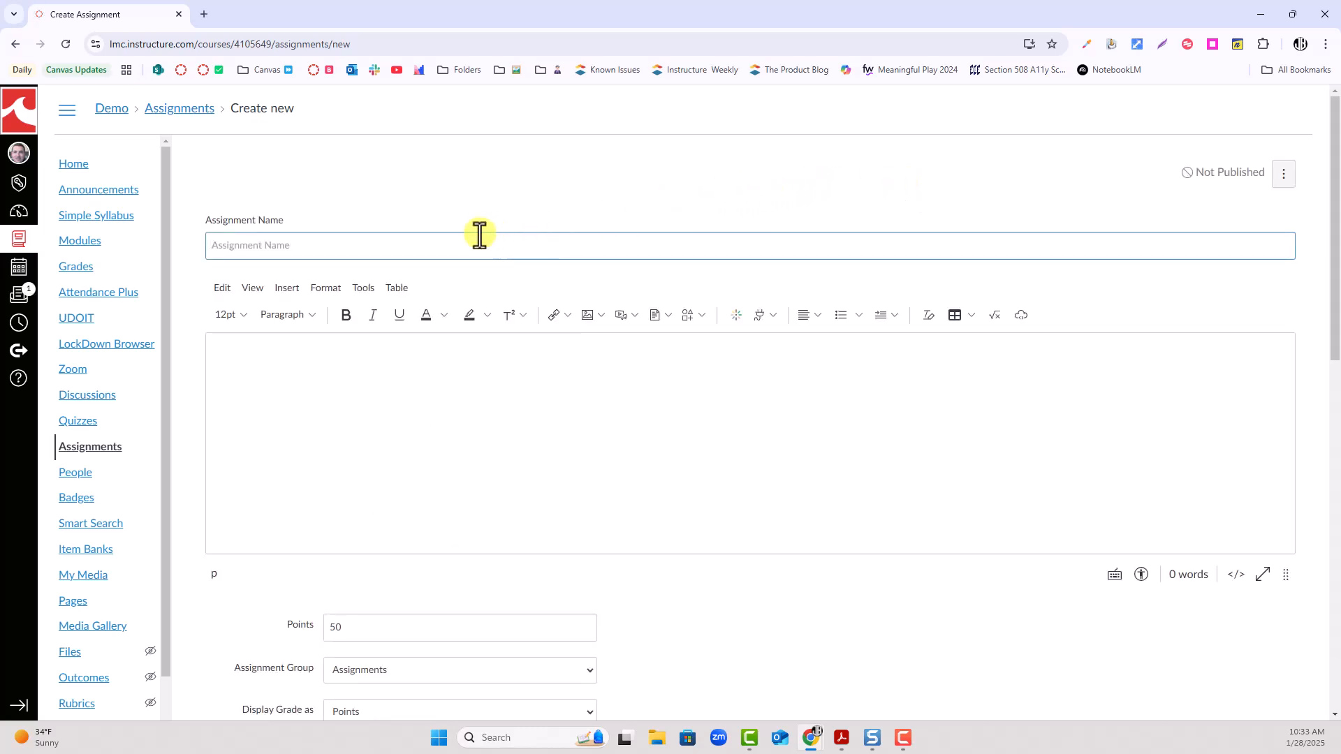
text(VIDEO)
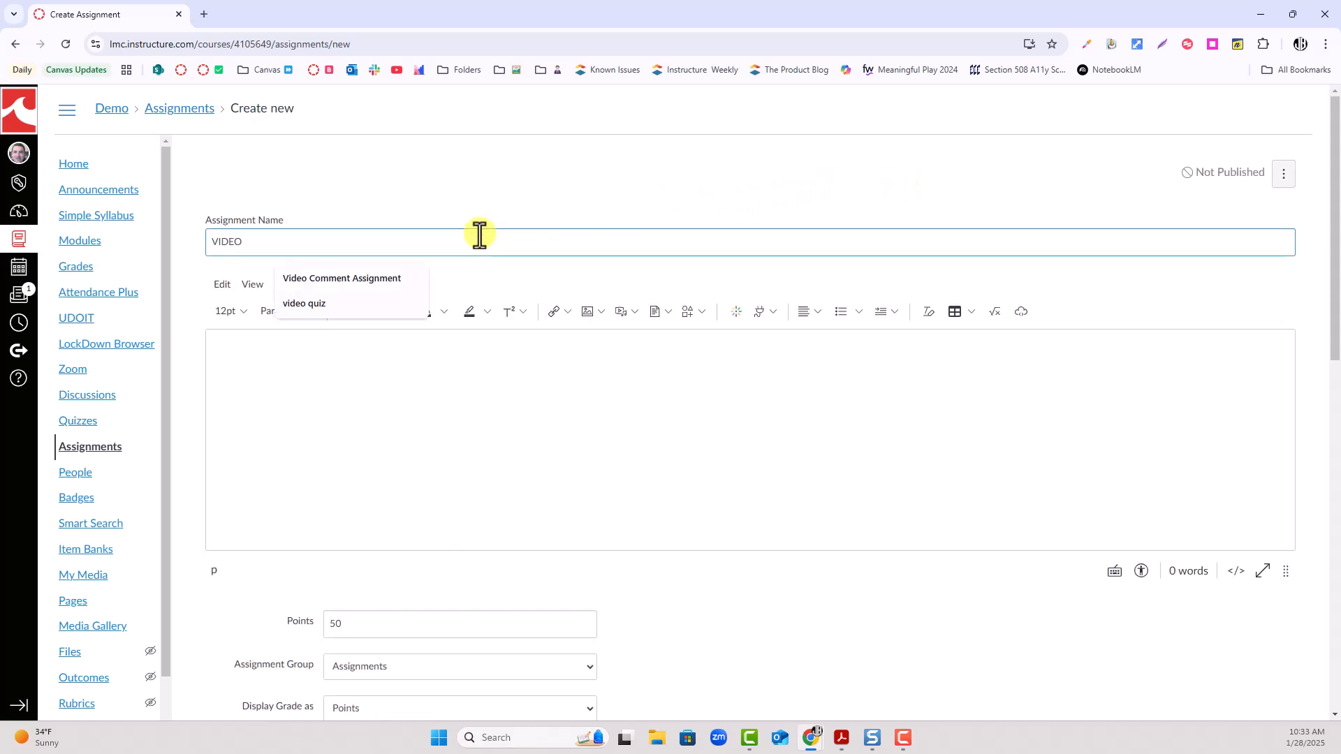
click(407, 374)
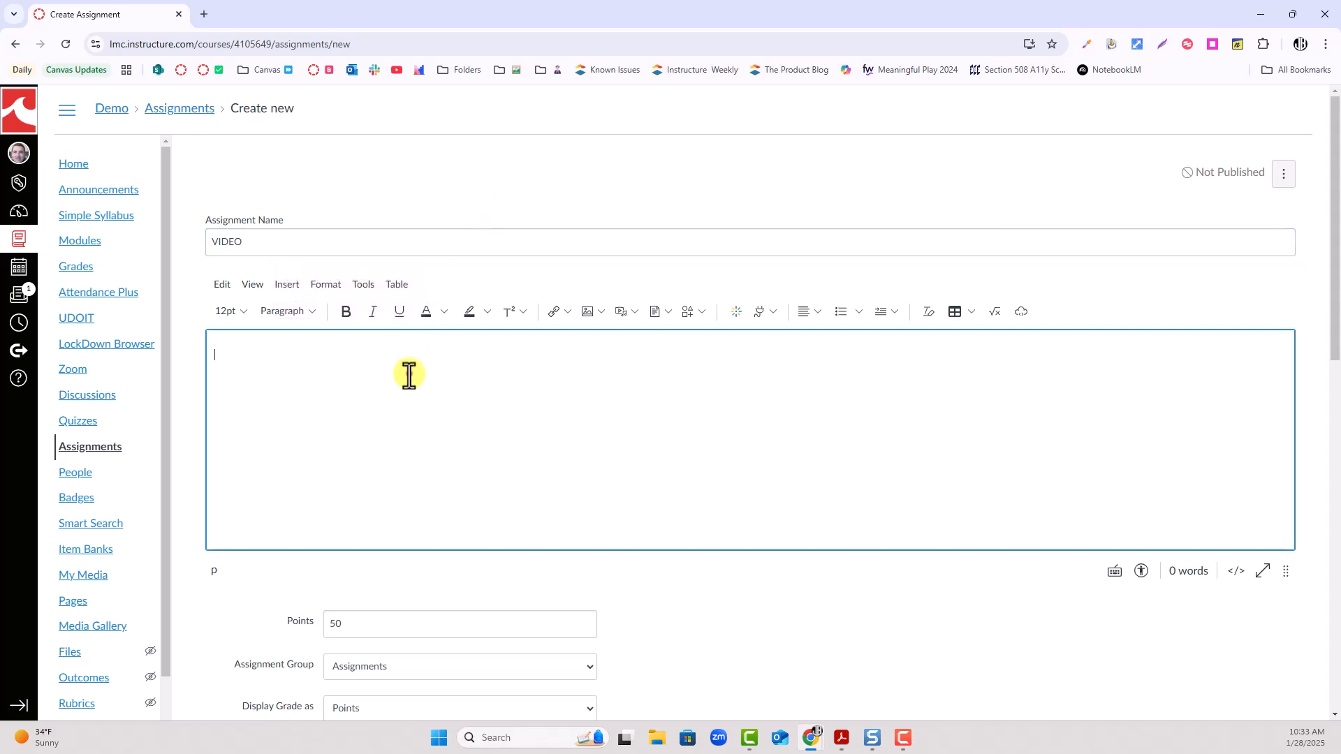
text(ASDF)
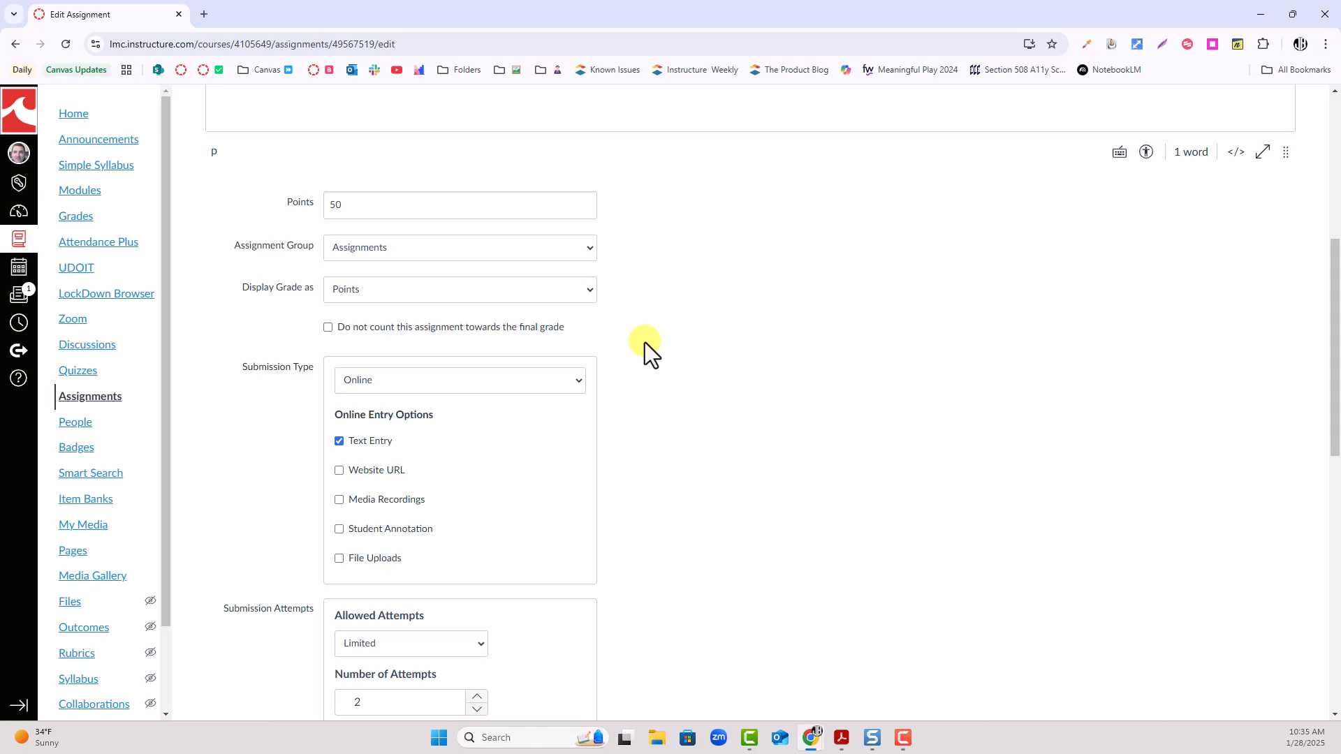
Set the VIDEO assignment's submission type to Online and save the assignment
click(561, 392)
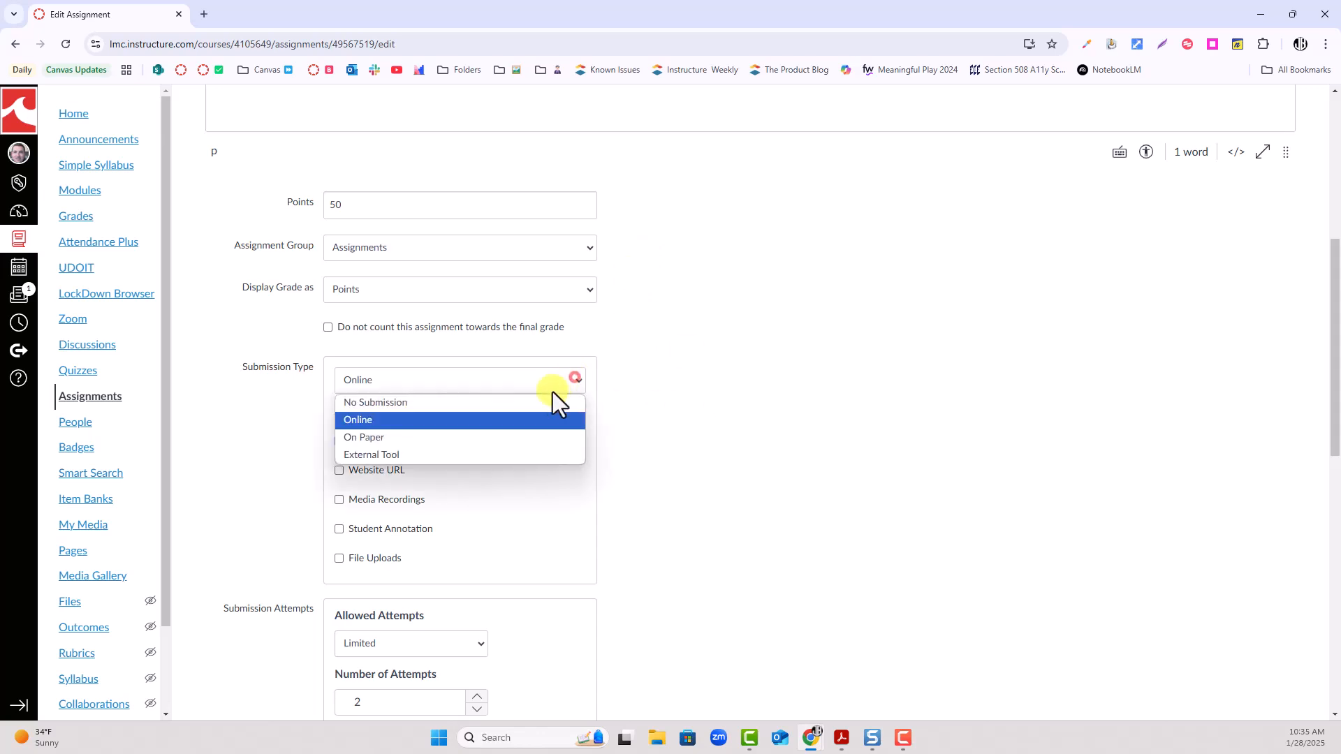
click(514, 422)
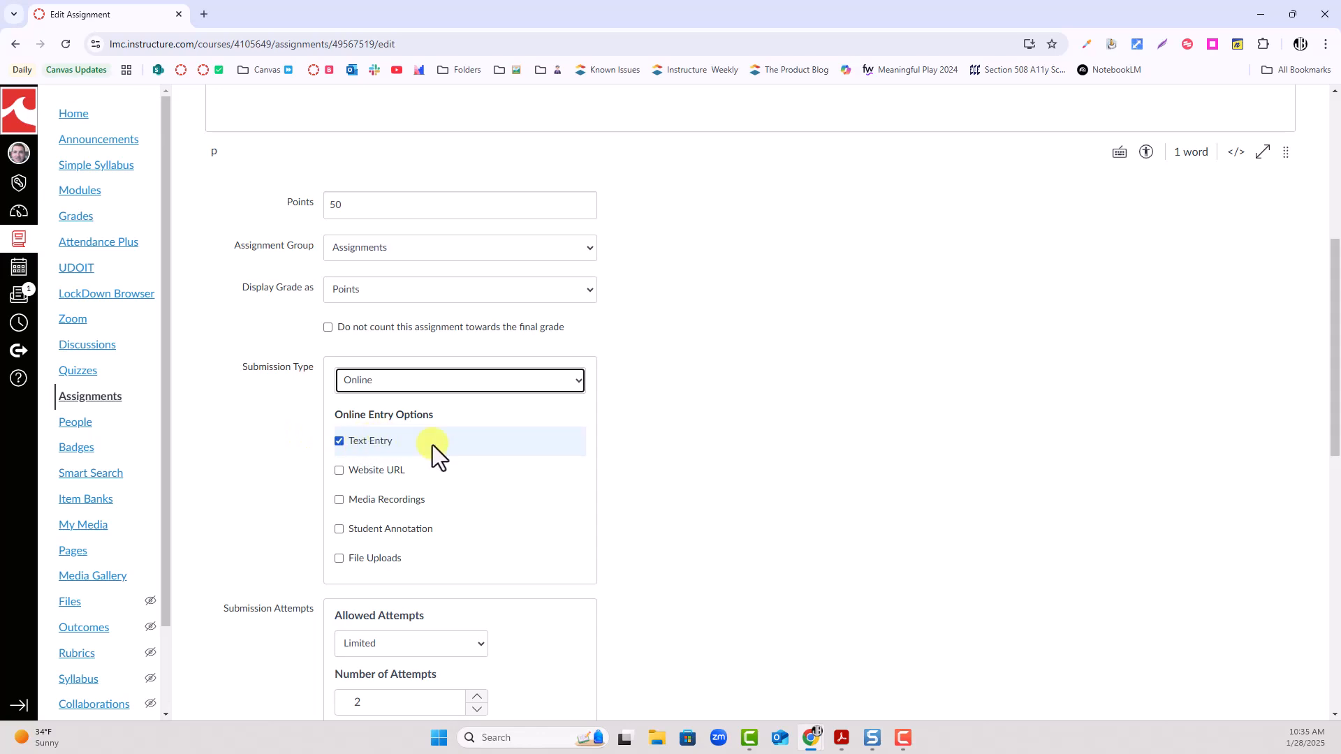
scroll(581, 496, down, 1)
scroll(581, 497, down, 10)
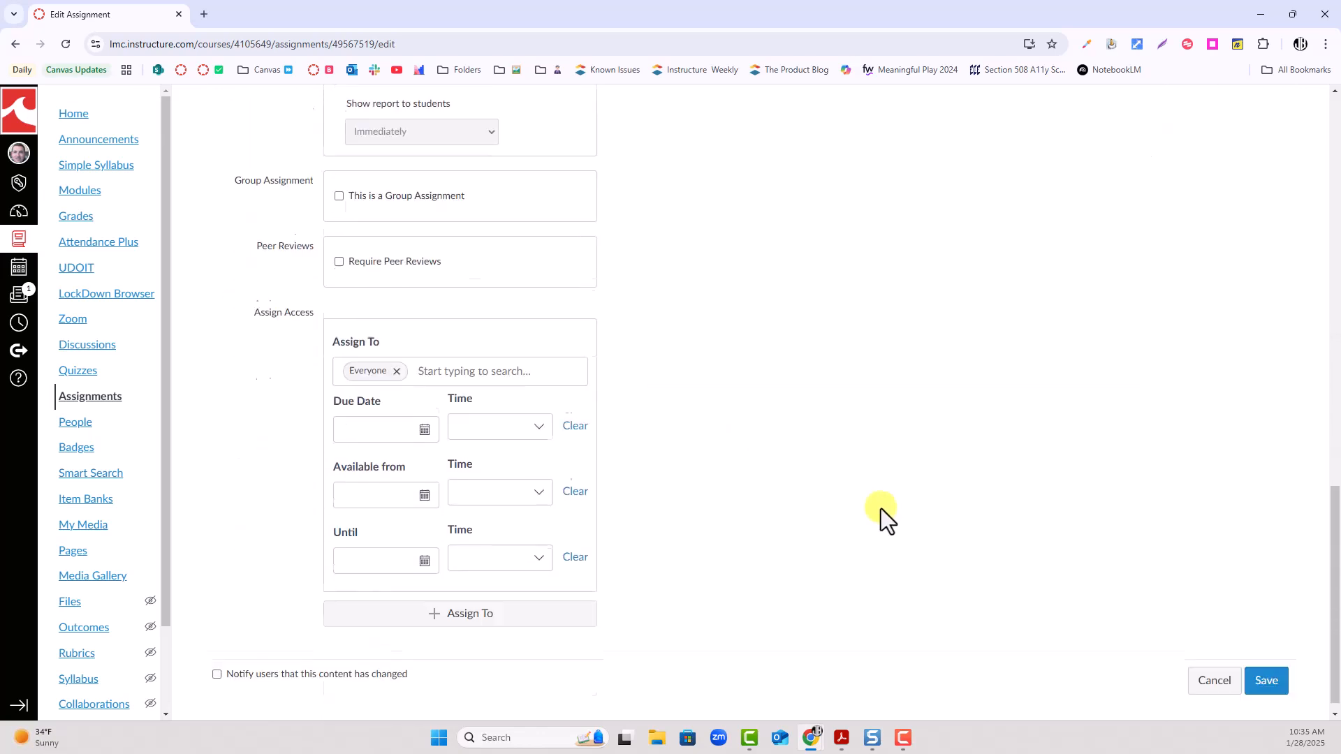
click(1282, 672)
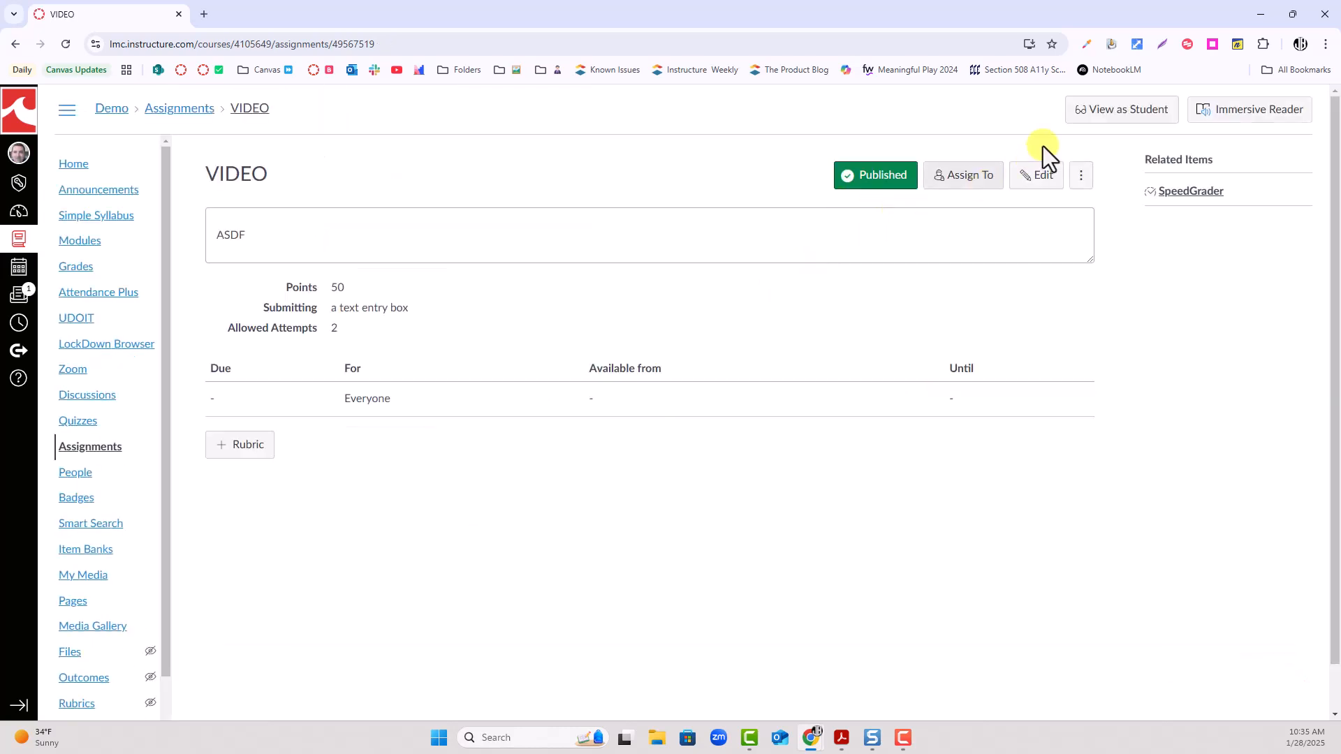
Switch to the student's incognito window, start the VIDEO assignment and choose Text Entry for the submission
click(1282, 16)
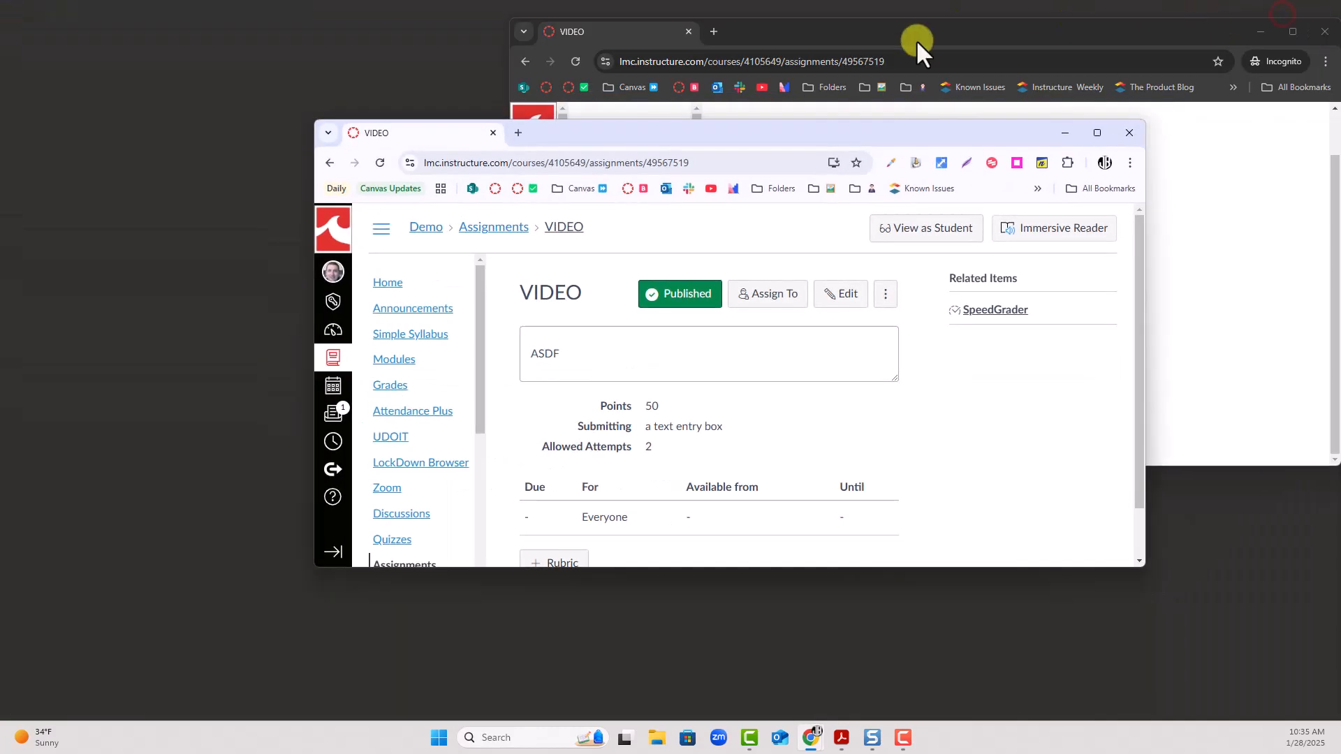
double_click(916, 39)
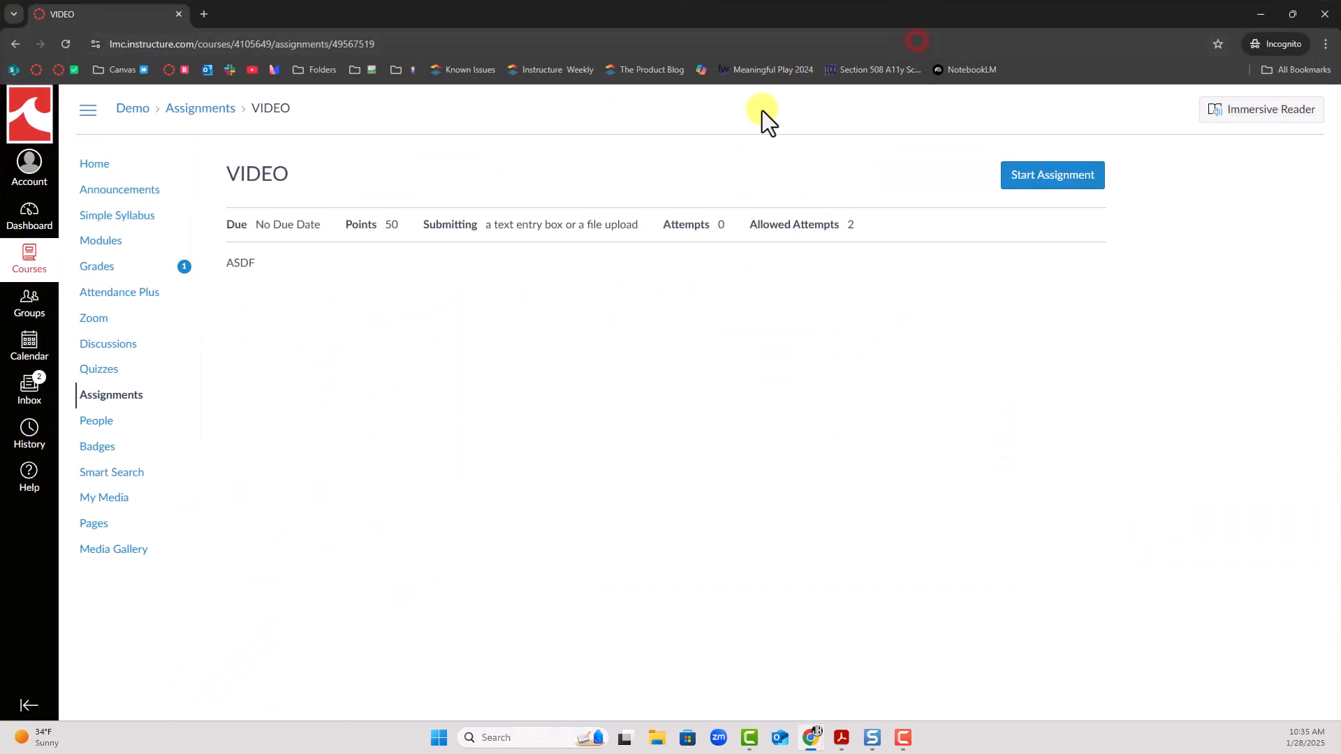
click(1039, 176)
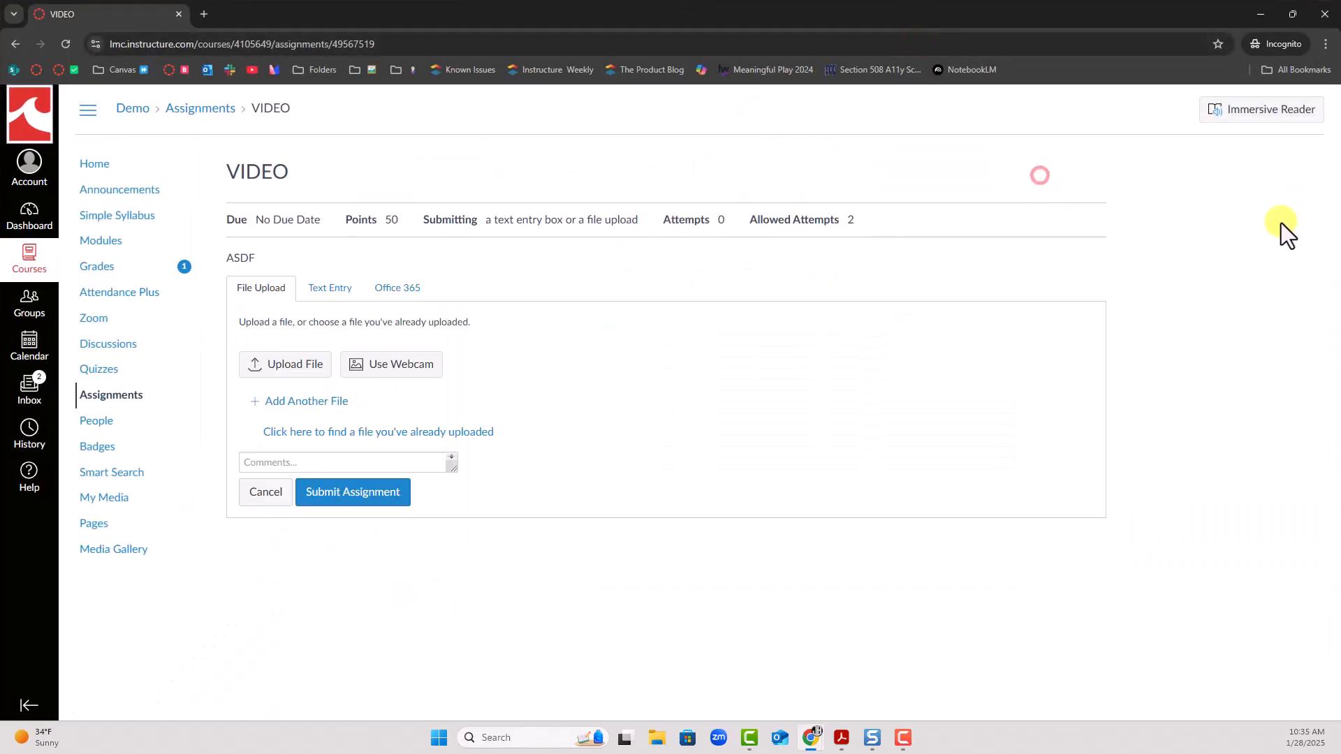
click(325, 293)
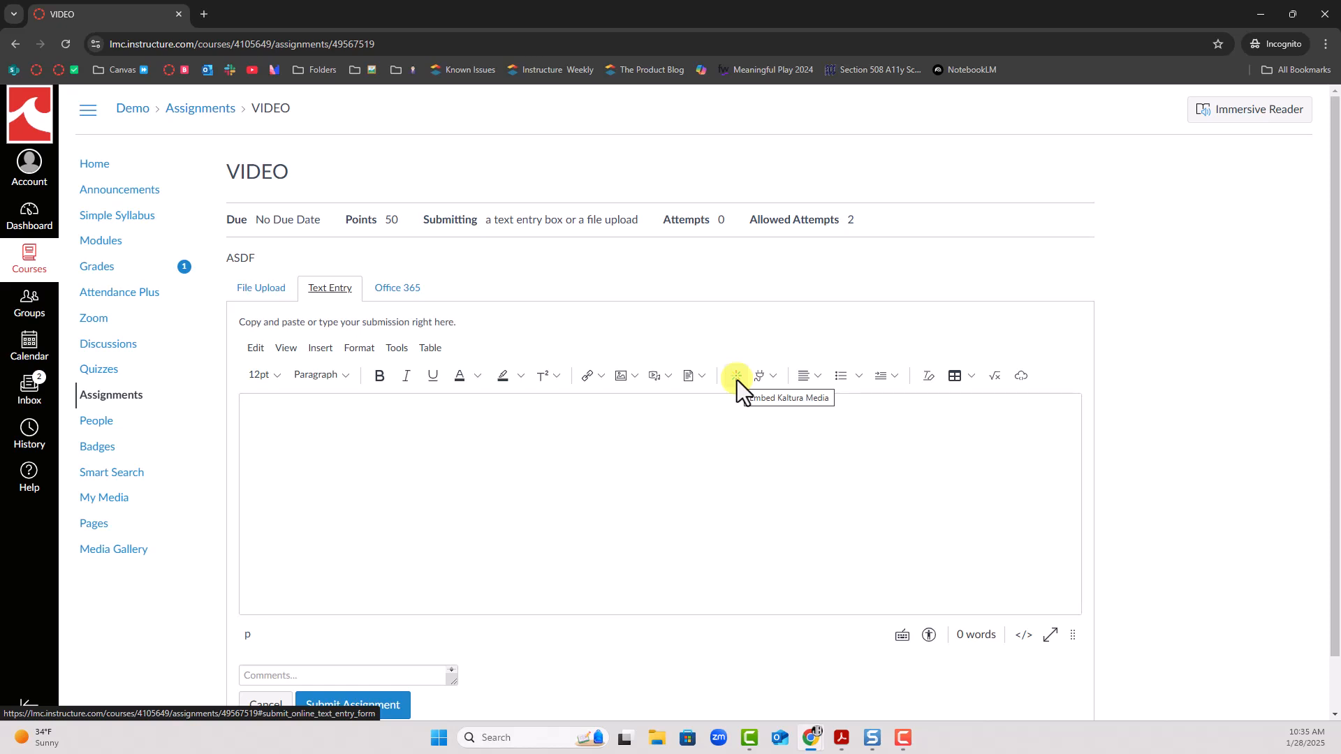
View the Embed Kaltura Media dialog from the submission editor and close it without embedding anything
click(736, 380)
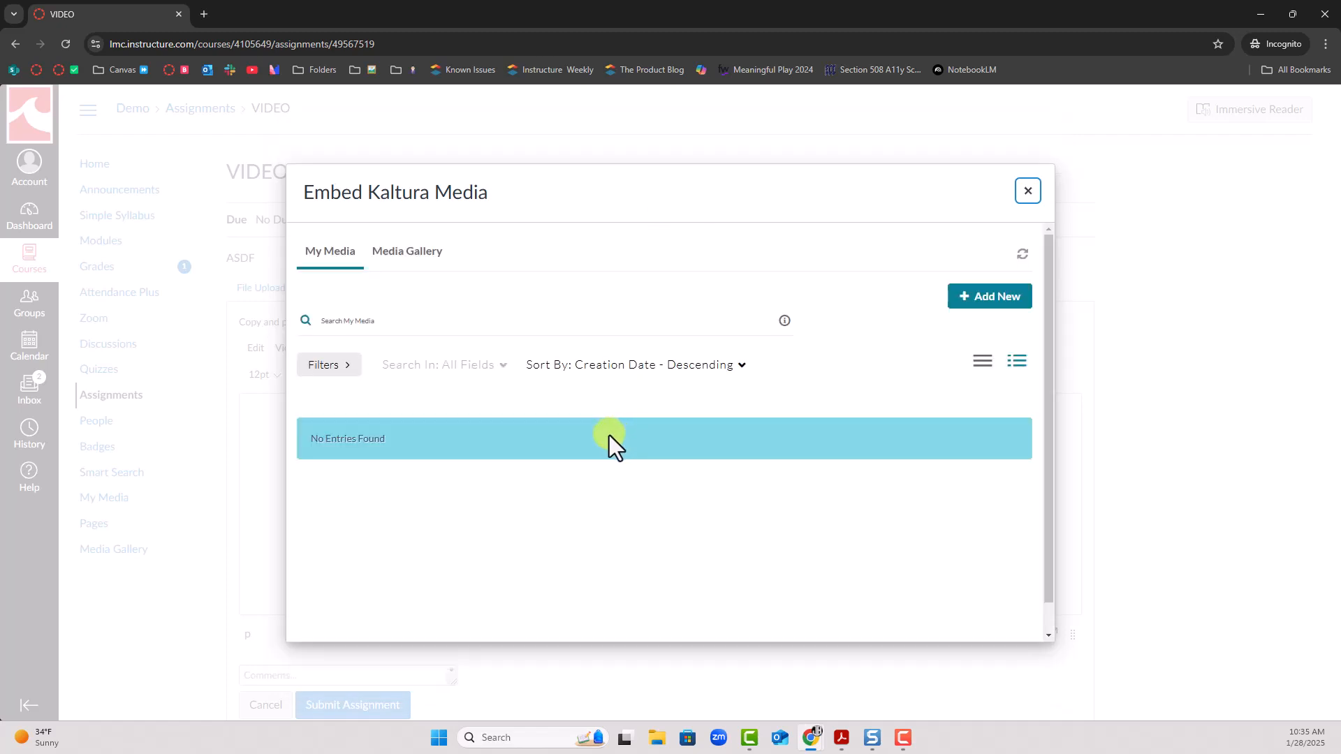
click(1025, 193)
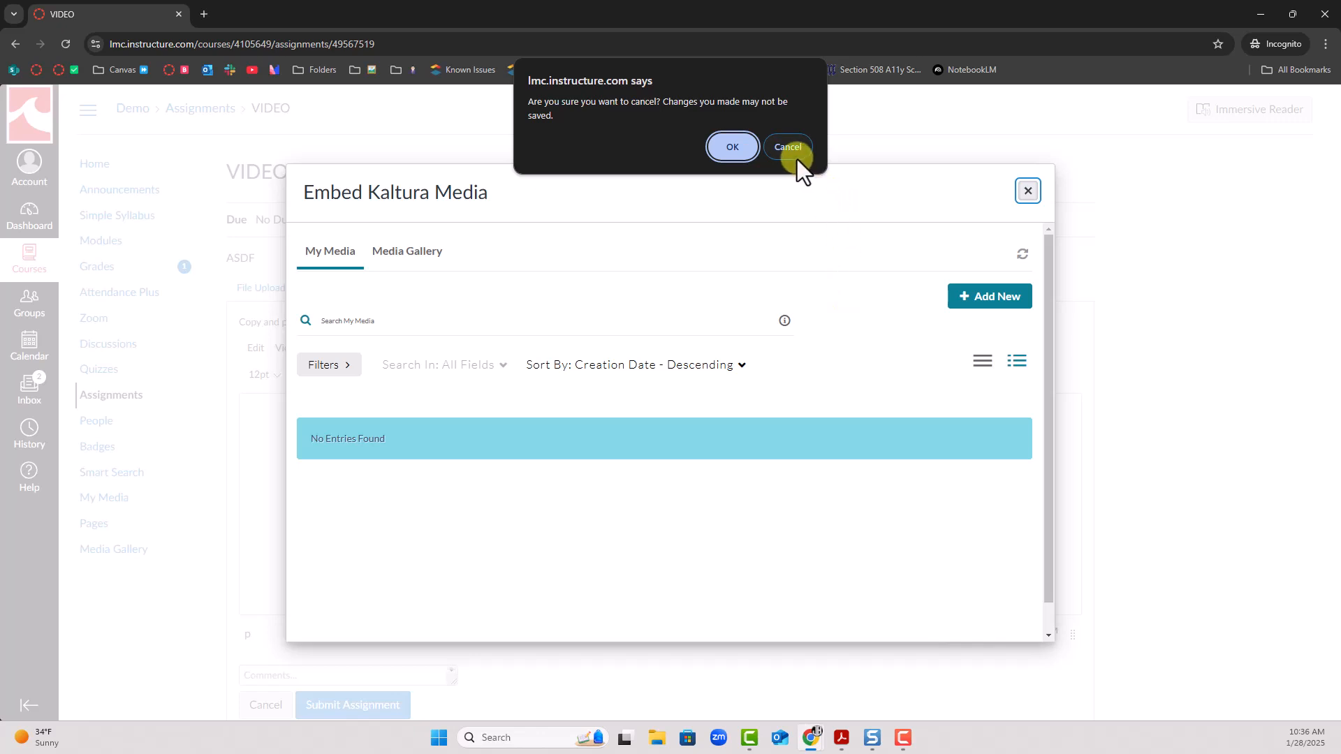
key(Escape)
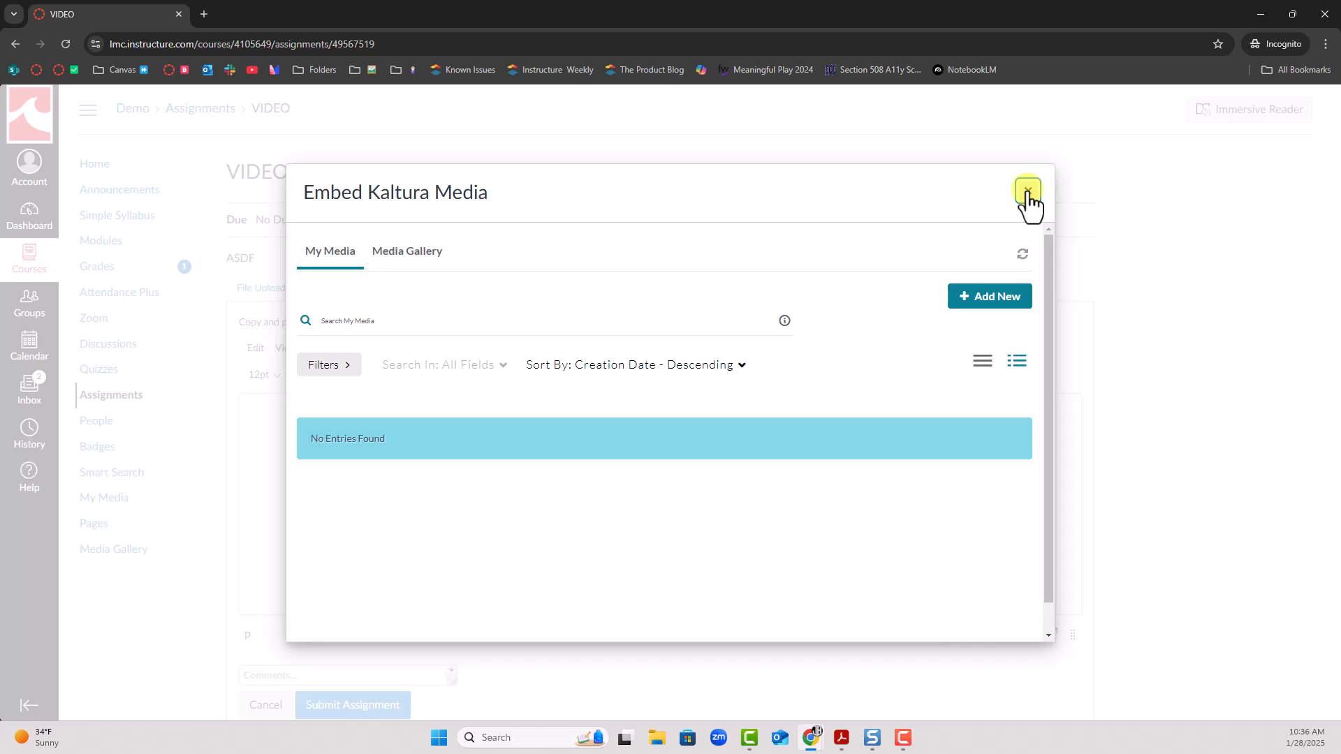
Return to the teacher's browser window and examine the My Media and Media Gallery items in the course's Navigation settings
click(1287, 13)
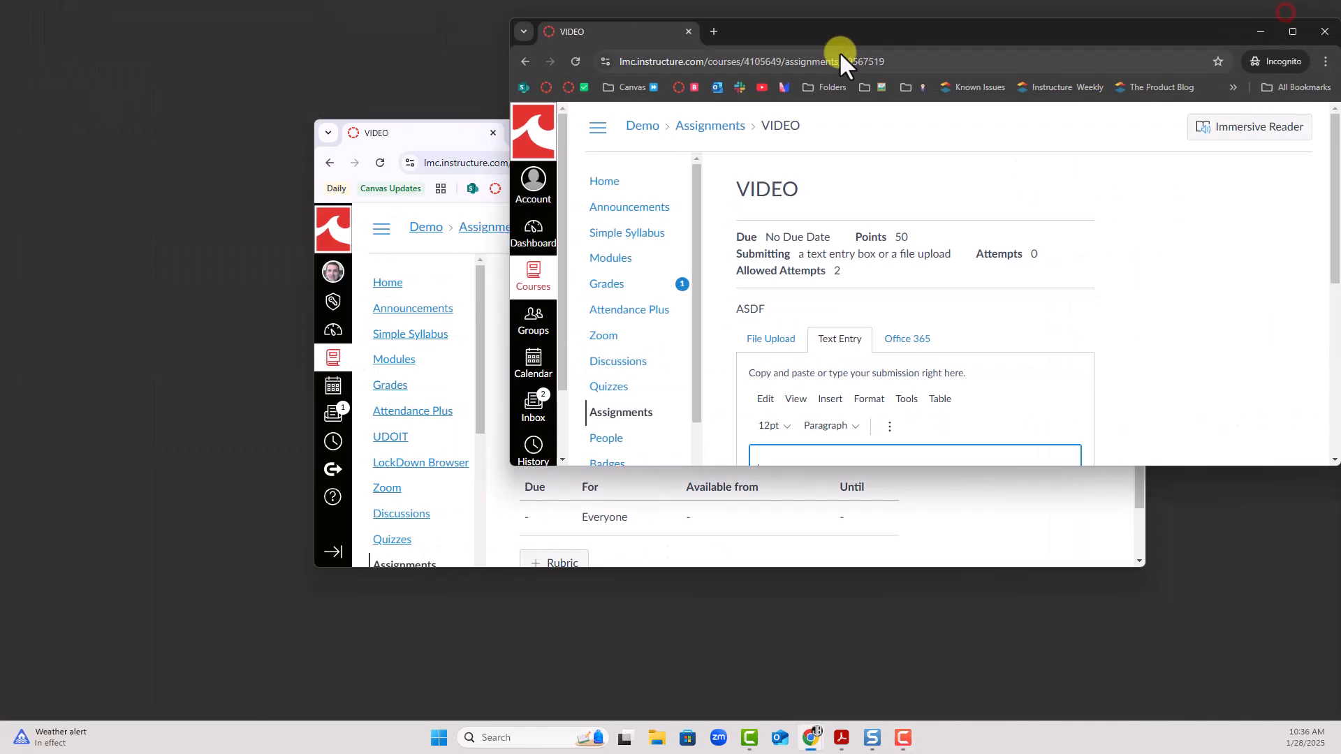
click(426, 132)
double_click(629, 128)
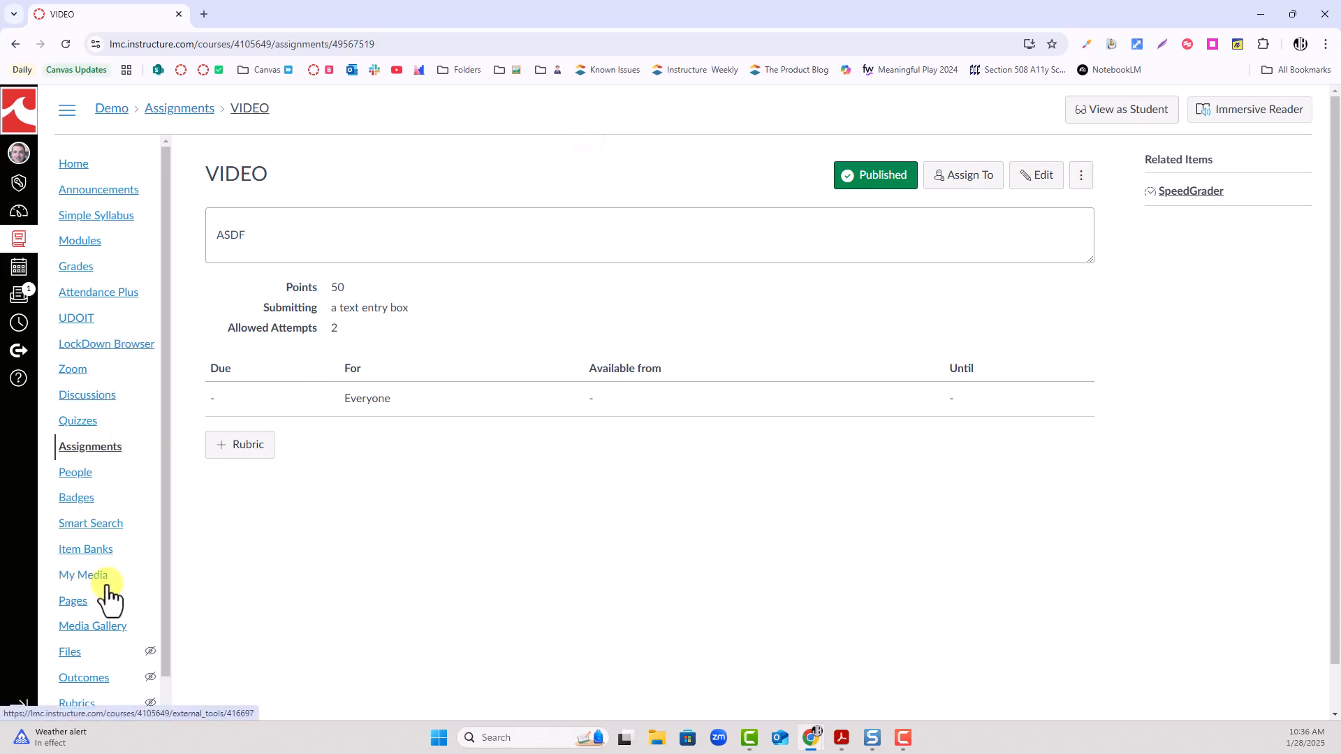
key(Tab)
key(Return)
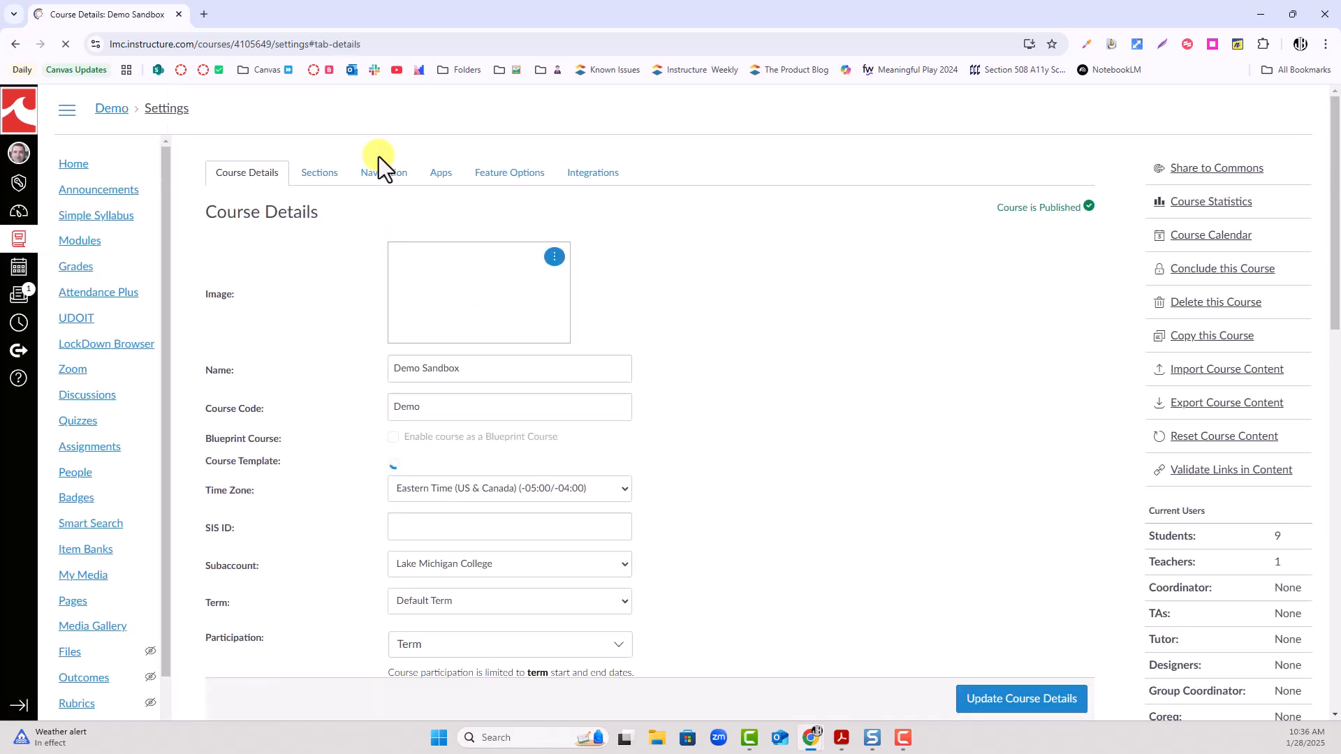
click(375, 173)
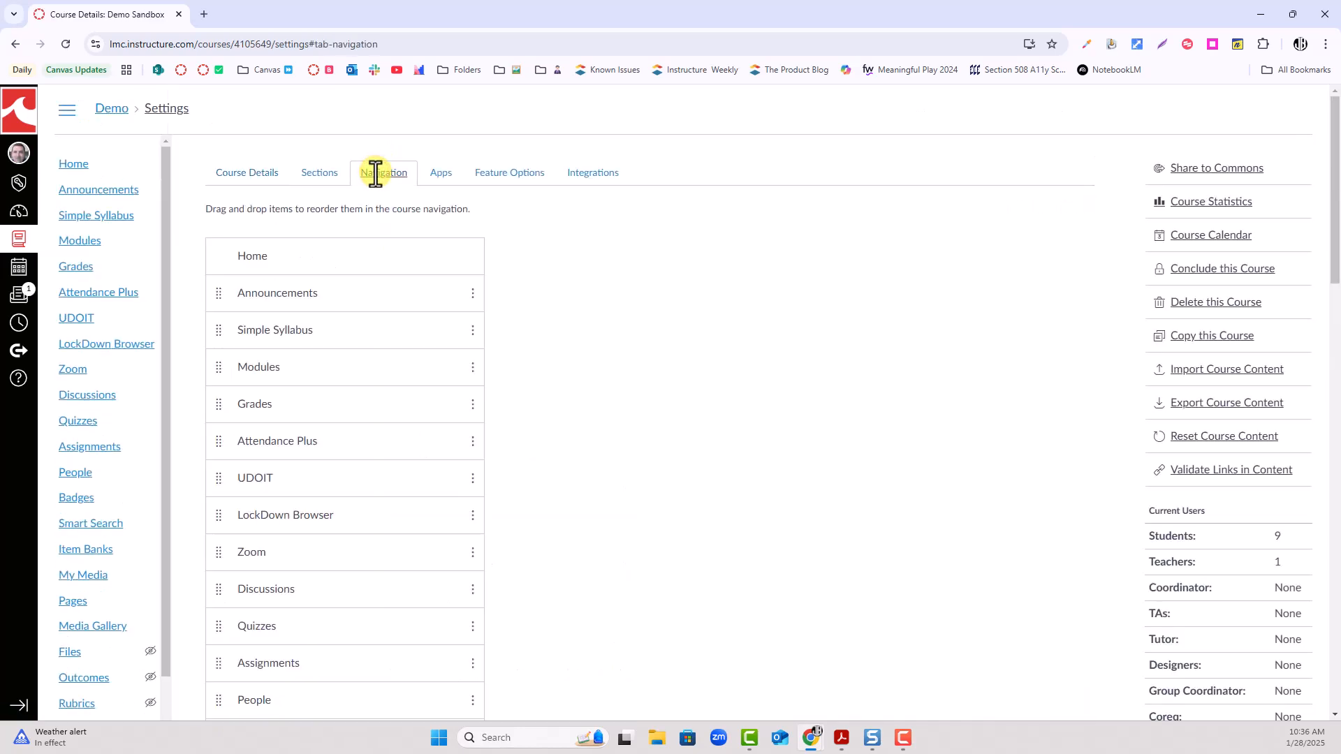
scroll(657, 408, down, 1)
scroll(550, 485, down, 3)
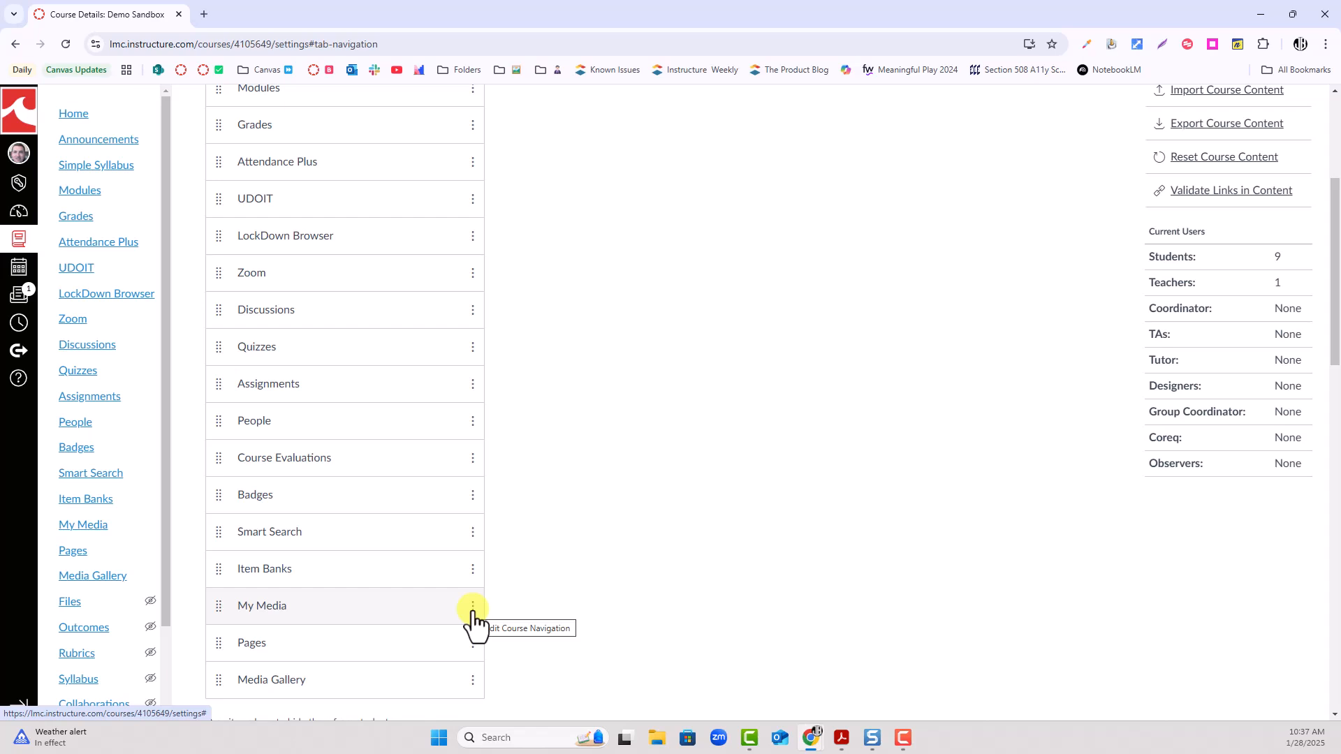
scroll(544, 520, up, 4)
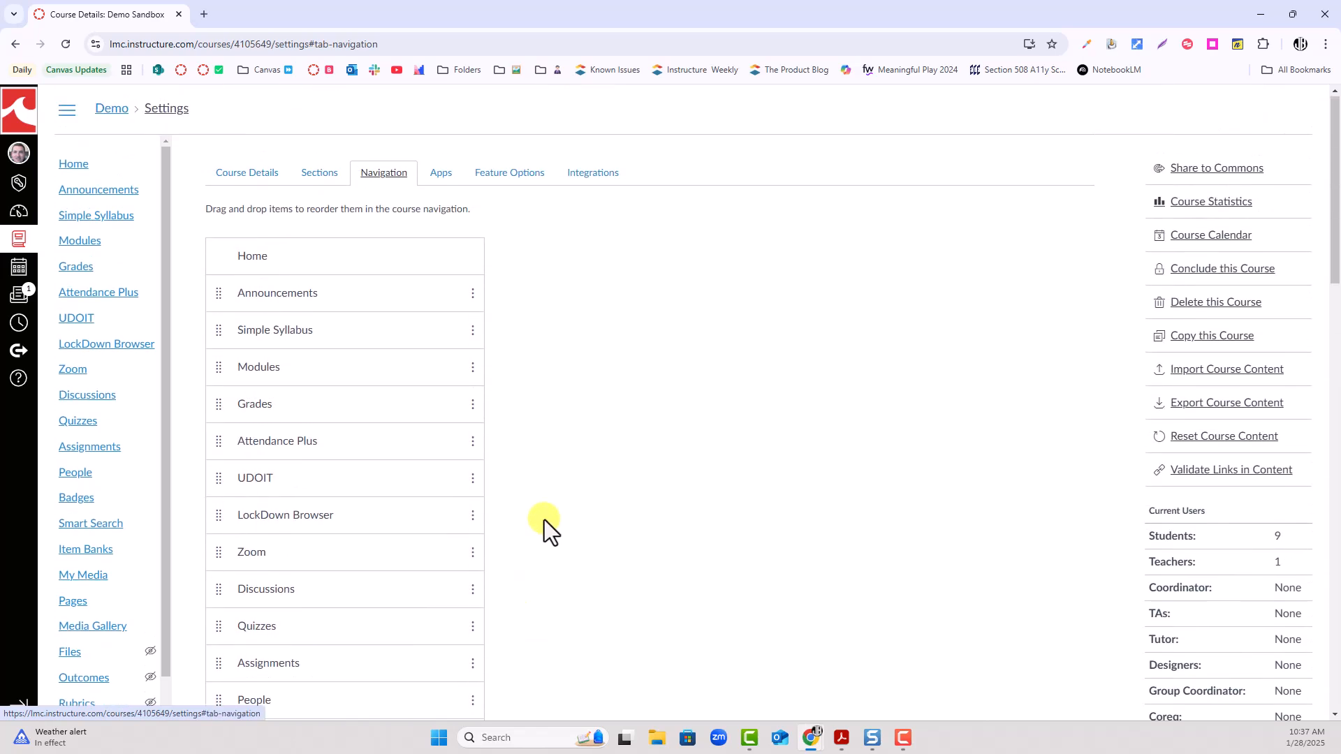